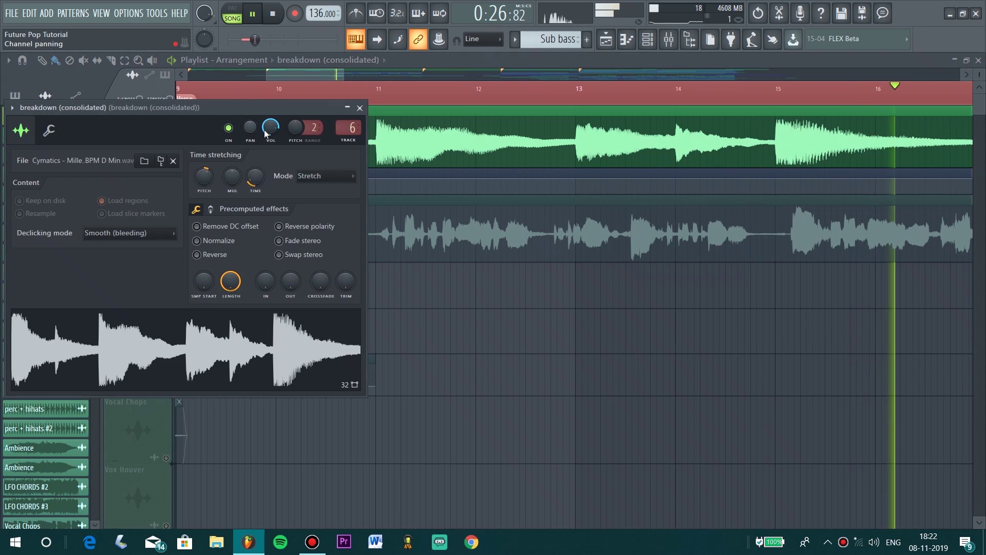
# - Check the breakdown clip's track in the mixer, close the mixer and clip settings, and list the patterns in the playlist's picker
pyautogui.press('F9')
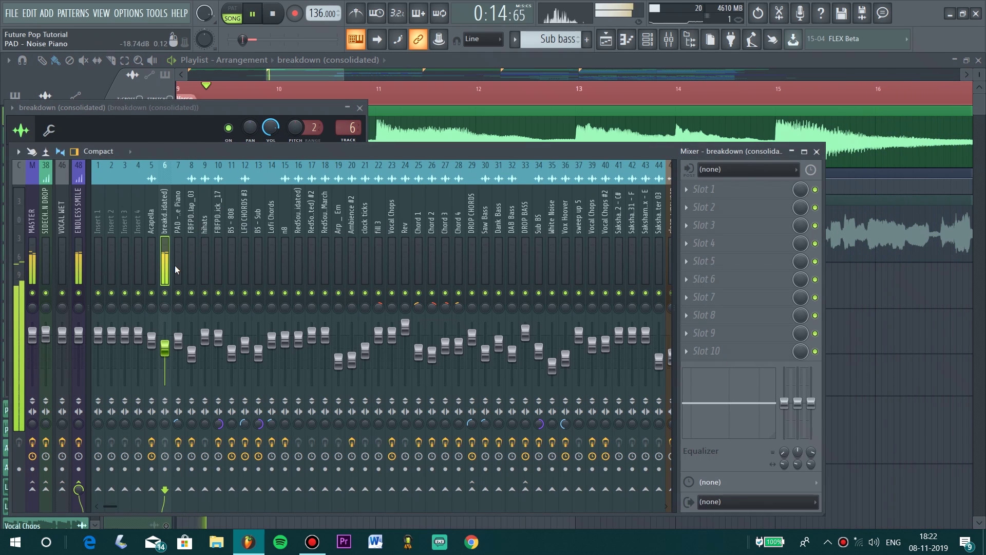
pyautogui.click(816, 152)
pyautogui.click(359, 109)
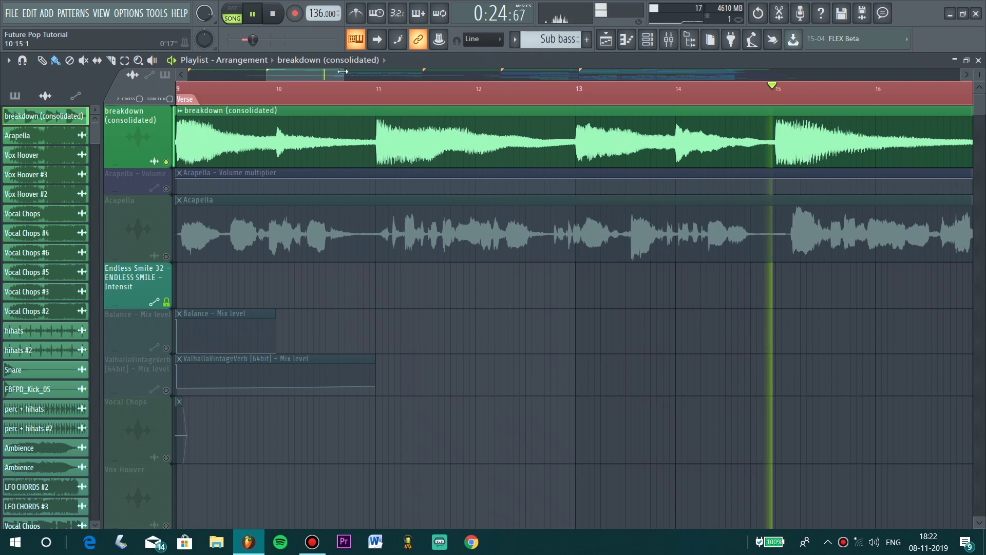
pyautogui.click(13, 96)
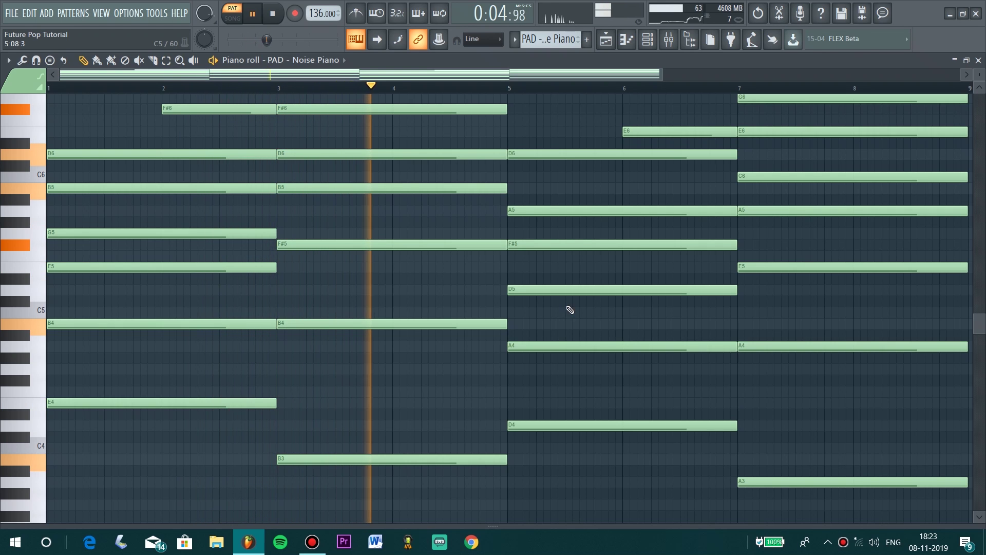
# - Select the PAD - Noise Piano track in the mixer and switch the mixer layout from Compact to Wide
pyautogui.click(667, 41)
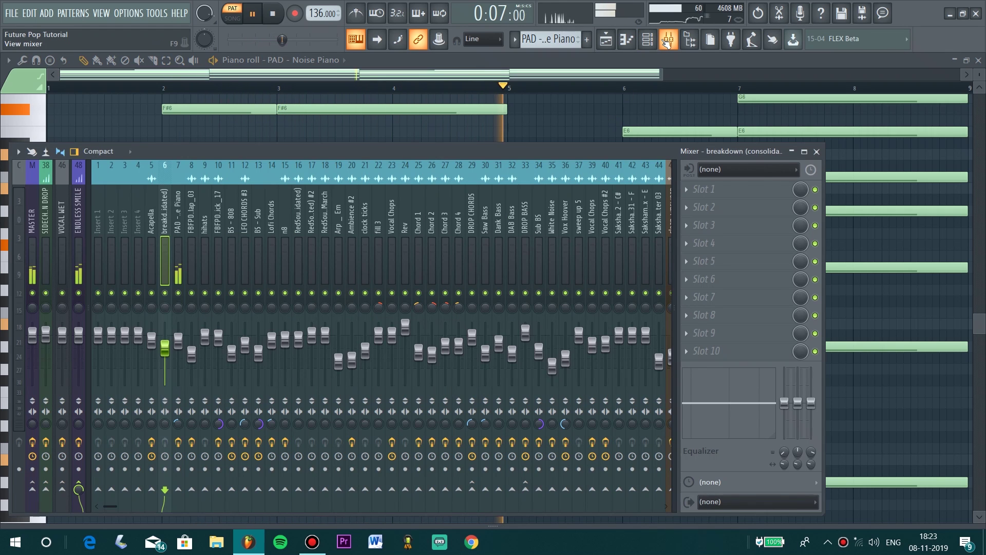
pyautogui.click(176, 263)
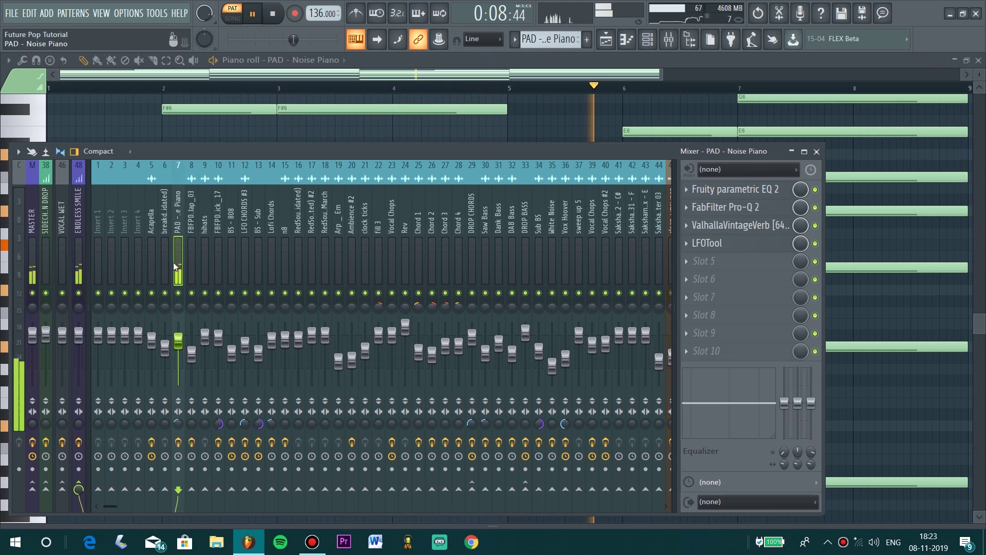
pyautogui.click(97, 153)
pyautogui.click(102, 201)
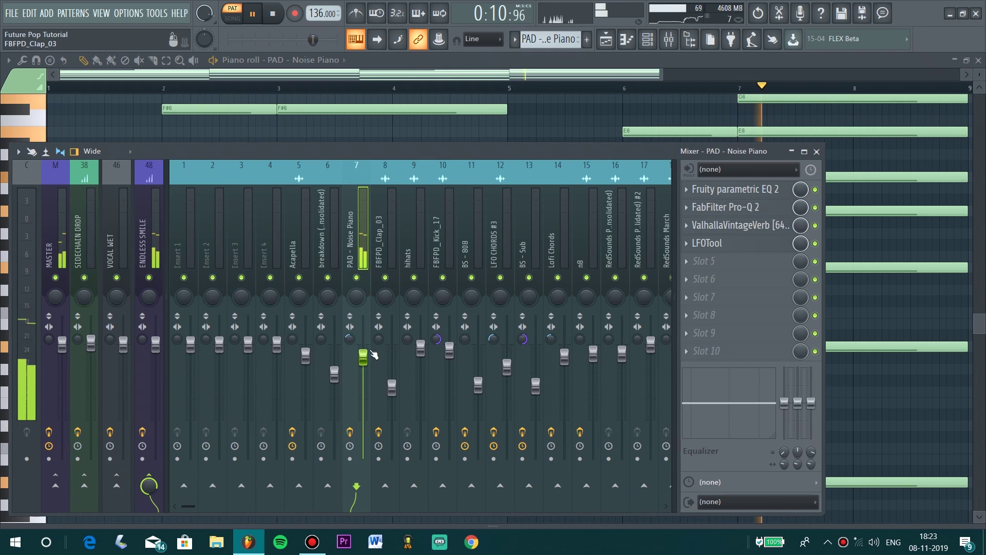
# - Review the Fruity parametric EQ 2, FabFilter Pro-Q 2 and ValhallaVintageVerb effects on the PAD - Noise Piano track
pyautogui.click(742, 194)
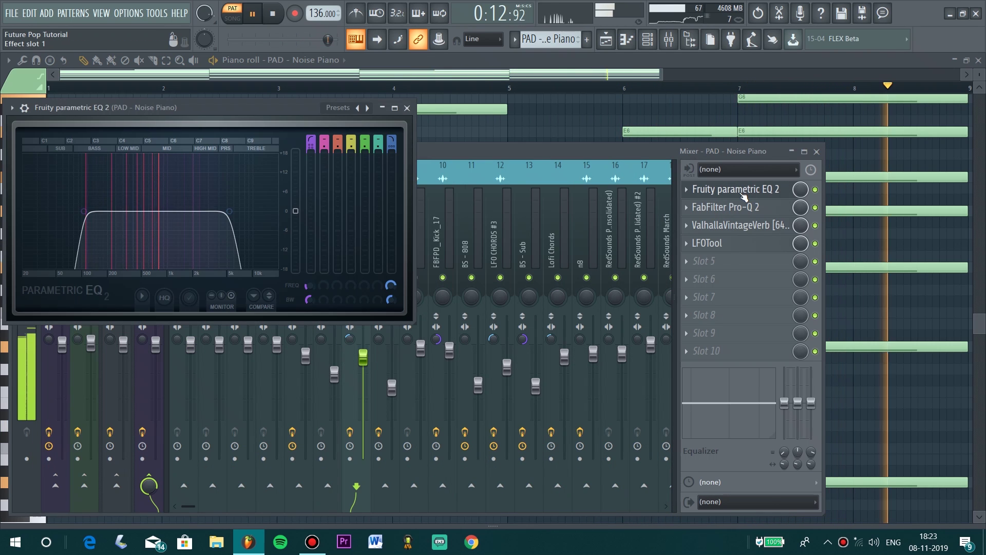
pyautogui.click(743, 194)
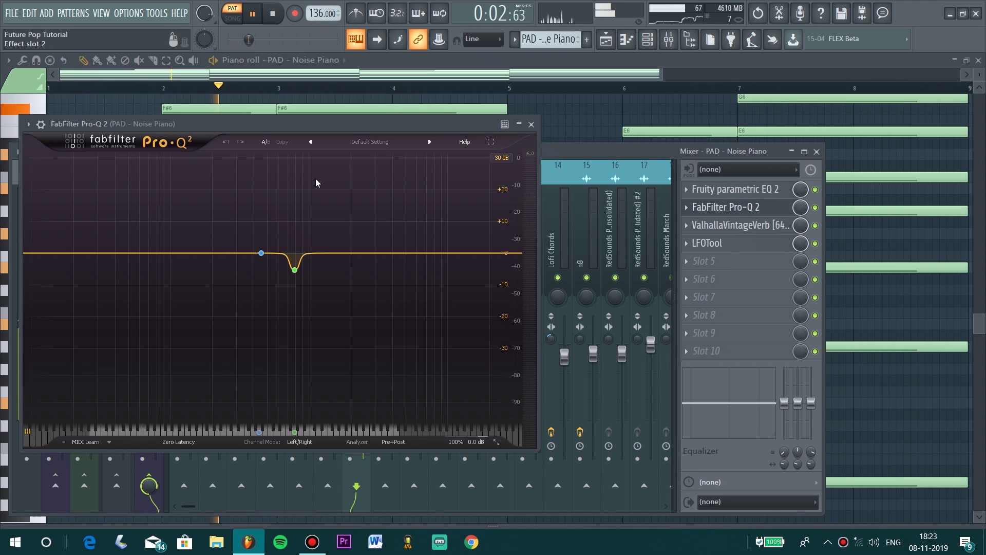
pyautogui.moveTo(316, 125); pyautogui.dragTo(420, 125)
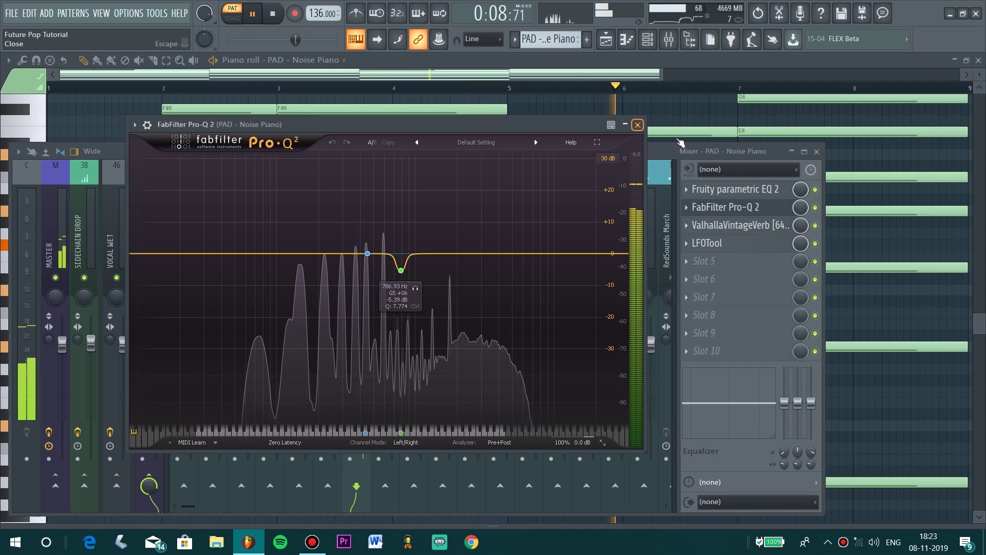
pyautogui.click(721, 207)
pyautogui.click(745, 226)
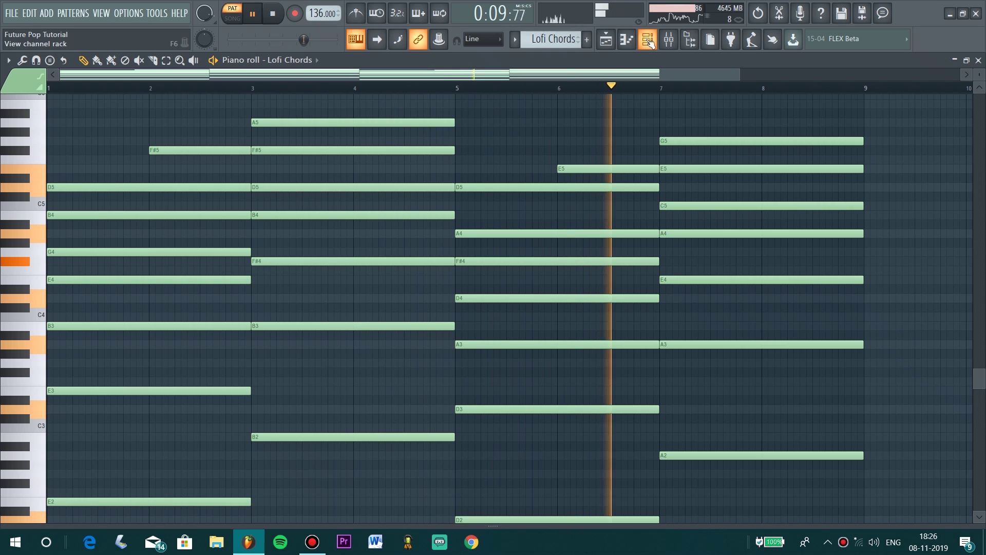
# - Review the Fruity parametric EQ 2 on the Lofi Chords mixer track, then close the mixer
pyautogui.click(647, 41)
pyautogui.click(648, 42)
pyautogui.click(669, 40)
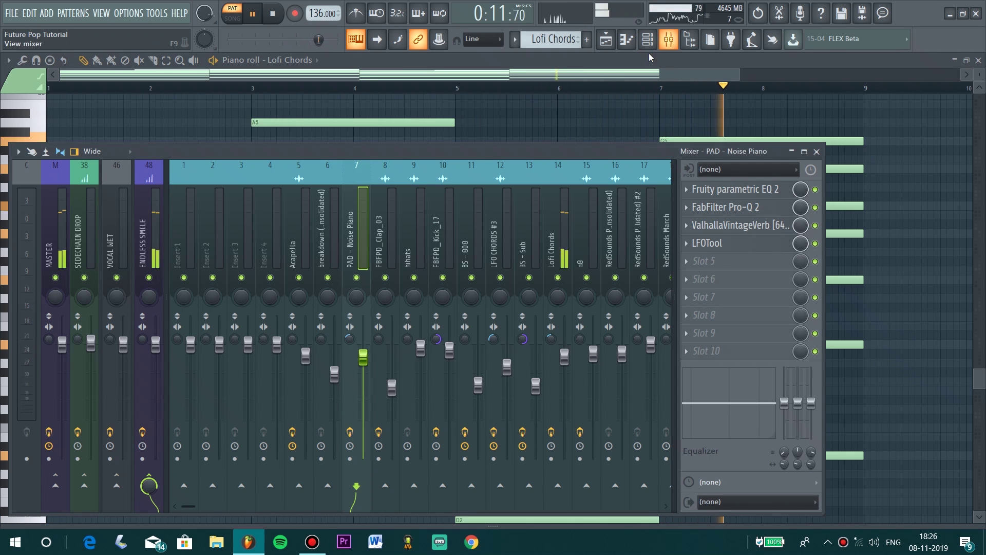
pyautogui.click(730, 190)
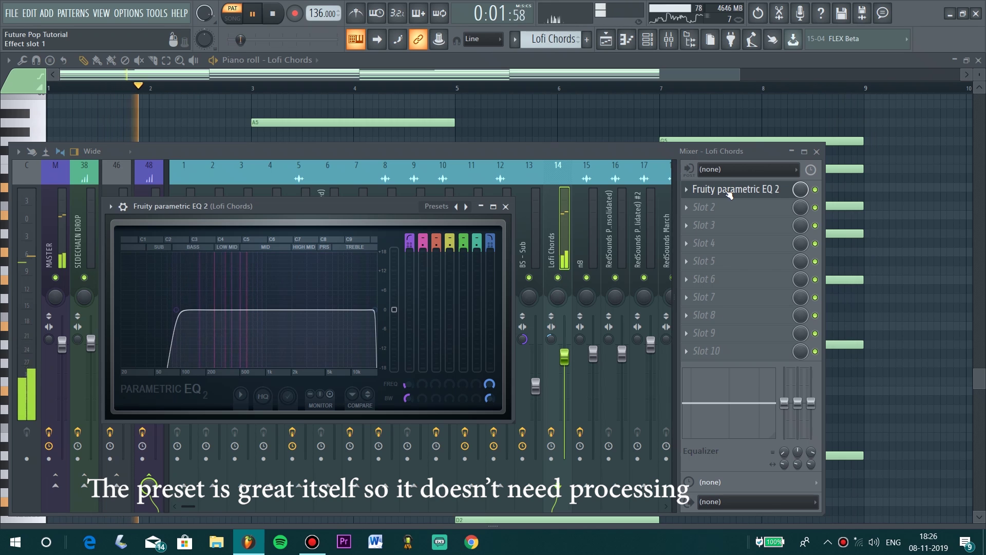
pyautogui.click(729, 191)
pyautogui.click(817, 152)
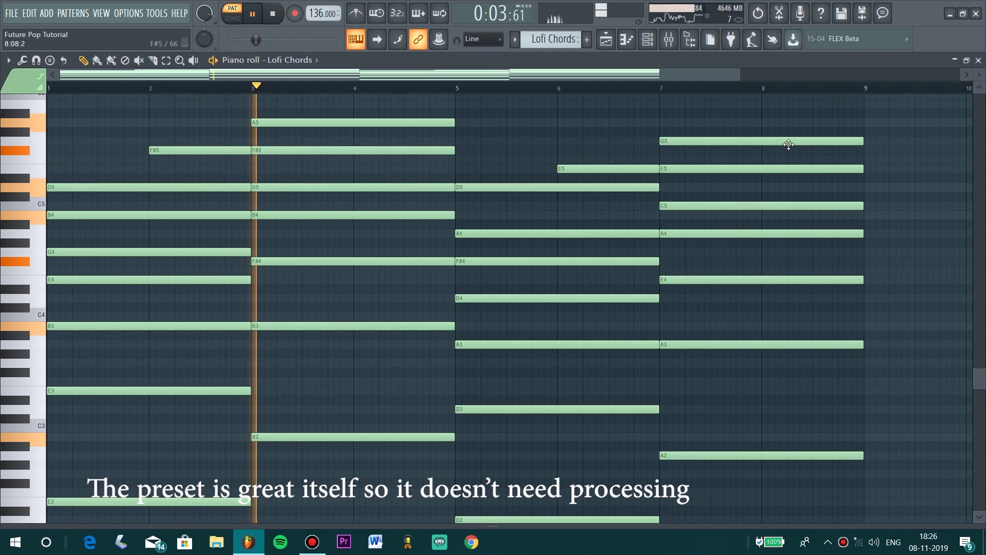
# - Close the piano roll and bring up the channel rack over the playlist
pyautogui.click(646, 41)
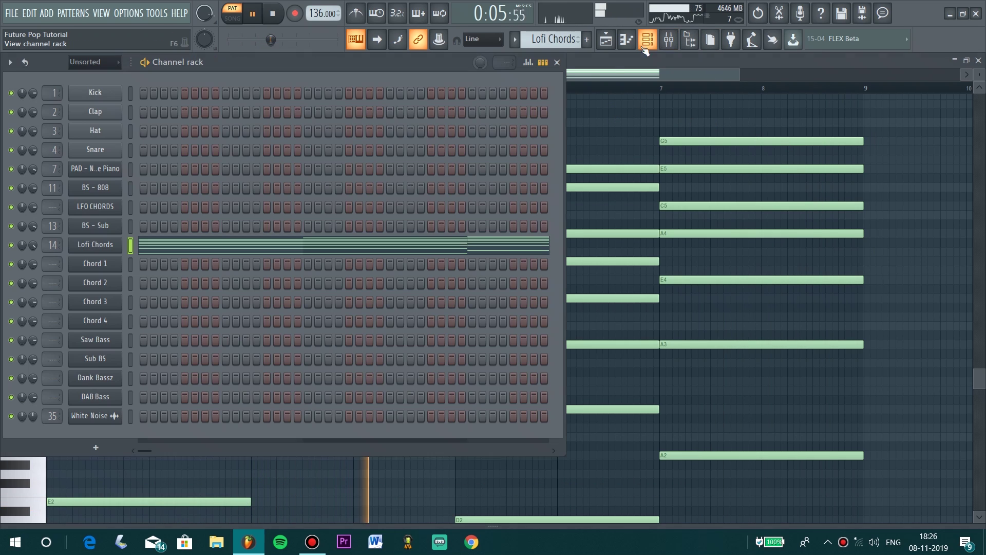
pyautogui.click(917, 67)
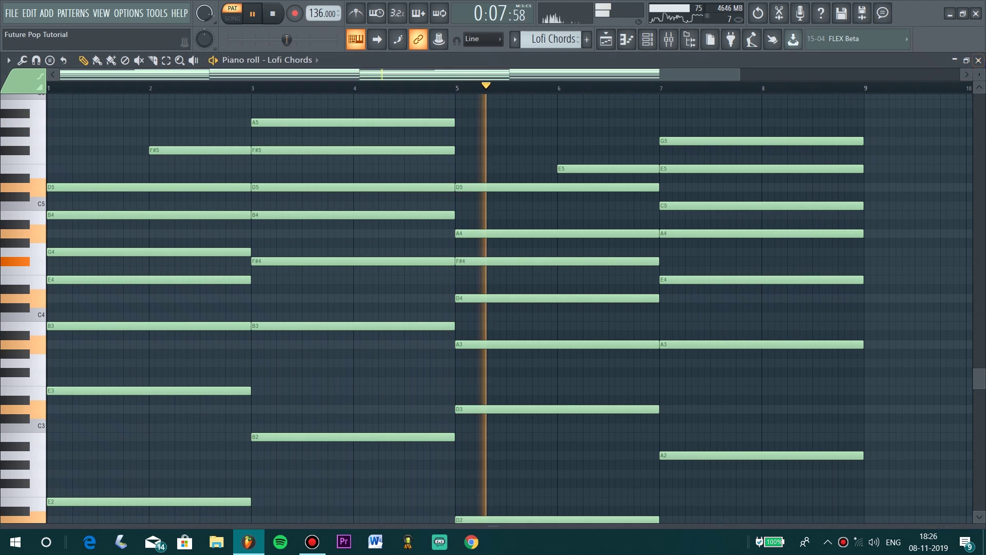
pyautogui.click(978, 60)
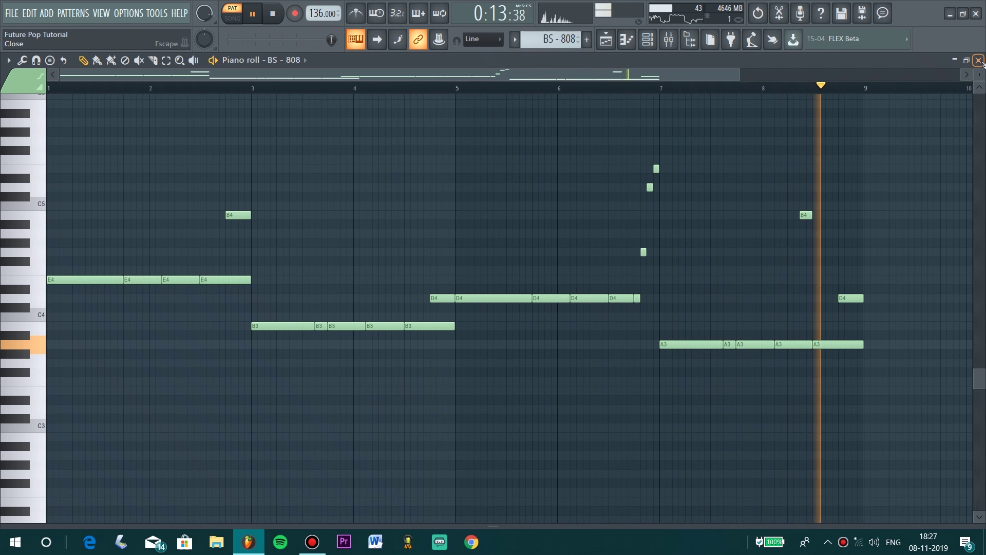
pyautogui.press('F6')
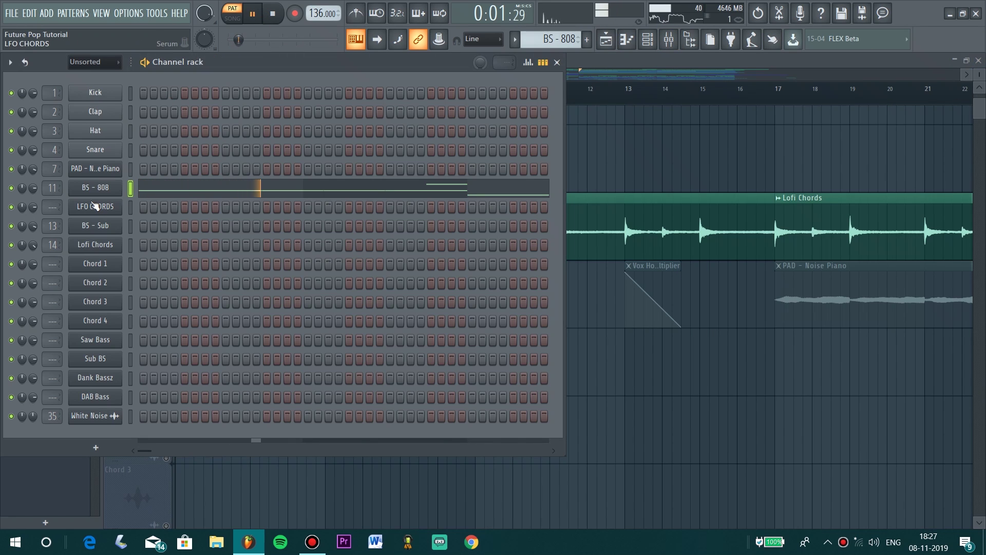
# - Select the BS - 808 track in the mixer and review its Fruity Balance and Ozone 8 Imager effects
pyautogui.click(666, 43)
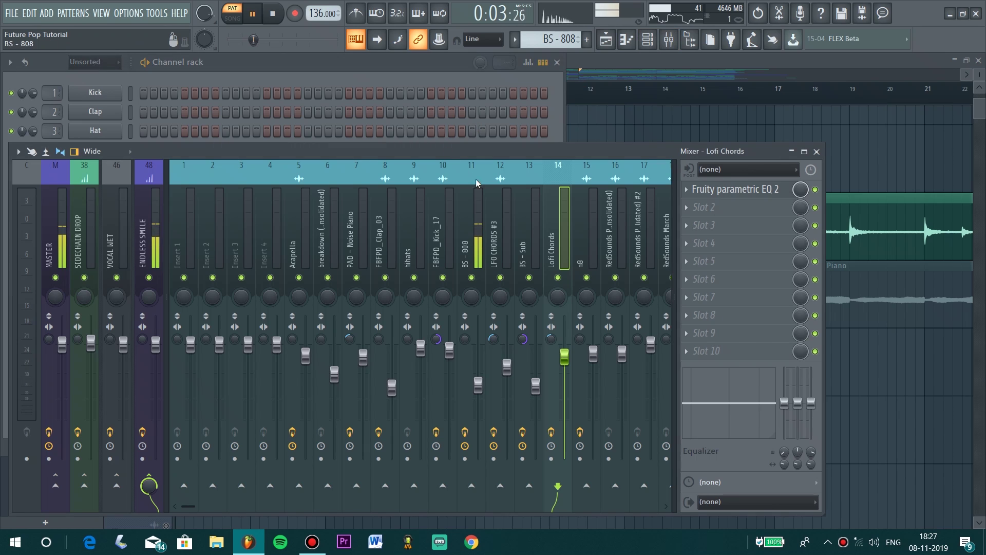
pyautogui.click(465, 210)
pyautogui.click(755, 189)
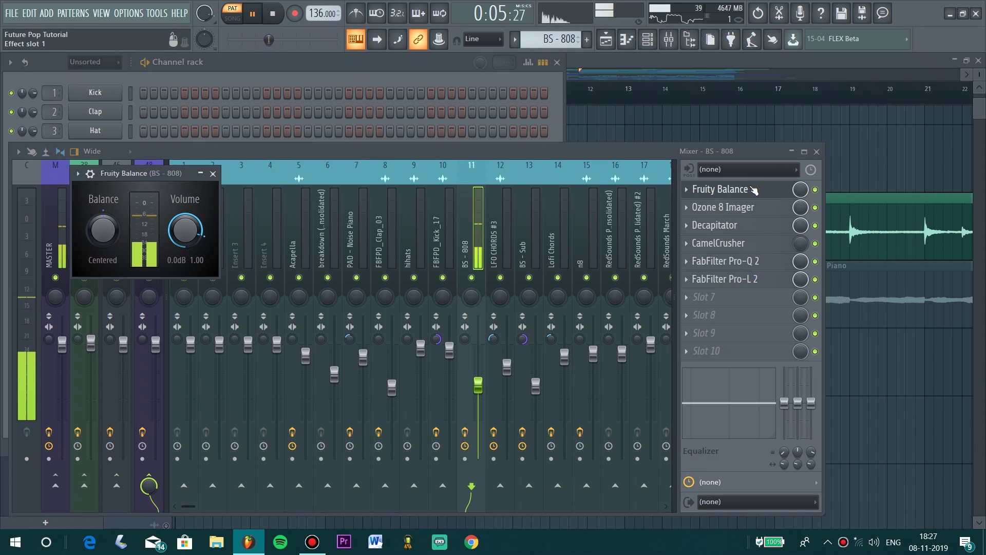
pyautogui.click(754, 190)
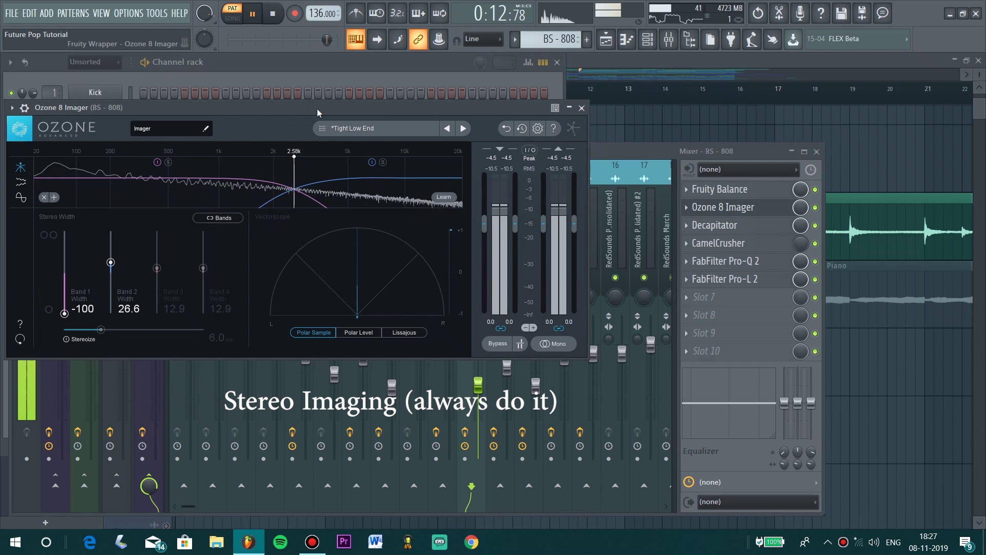
pyautogui.moveTo(316, 108); pyautogui.dragTo(424, 113)
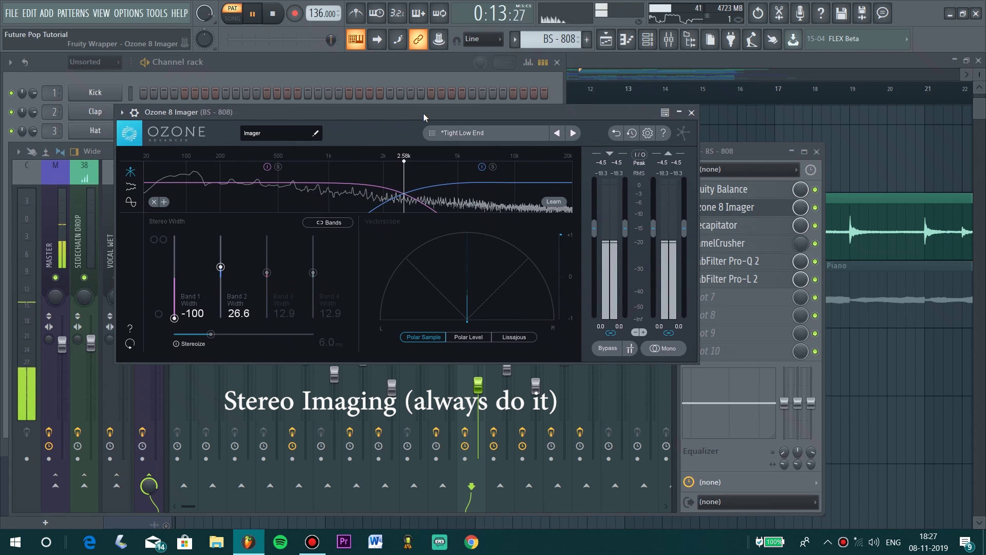
pyautogui.click(690, 113)
# - Review the Decapitator, FabFilter Pro-Q 2 and FabFilter Pro-L 2 effects on the BS - 808 track, then close the mixer
pyautogui.click(772, 226)
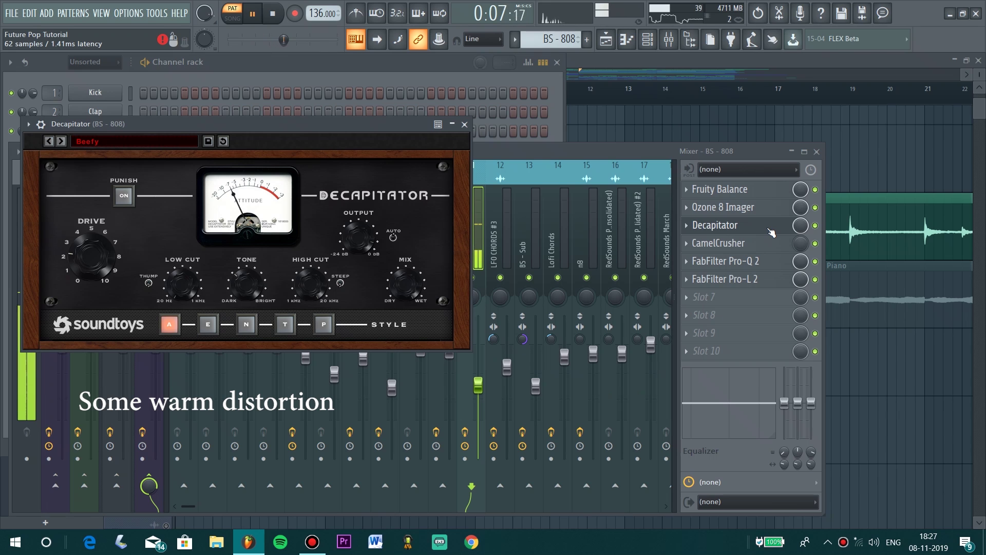
pyautogui.click(772, 232)
pyautogui.click(748, 265)
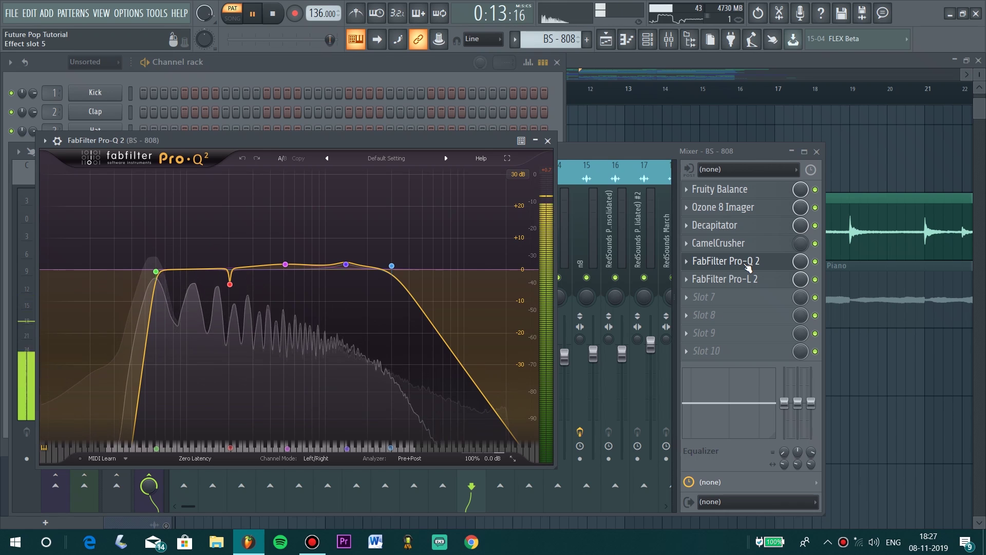
pyautogui.click(748, 265)
pyautogui.click(744, 279)
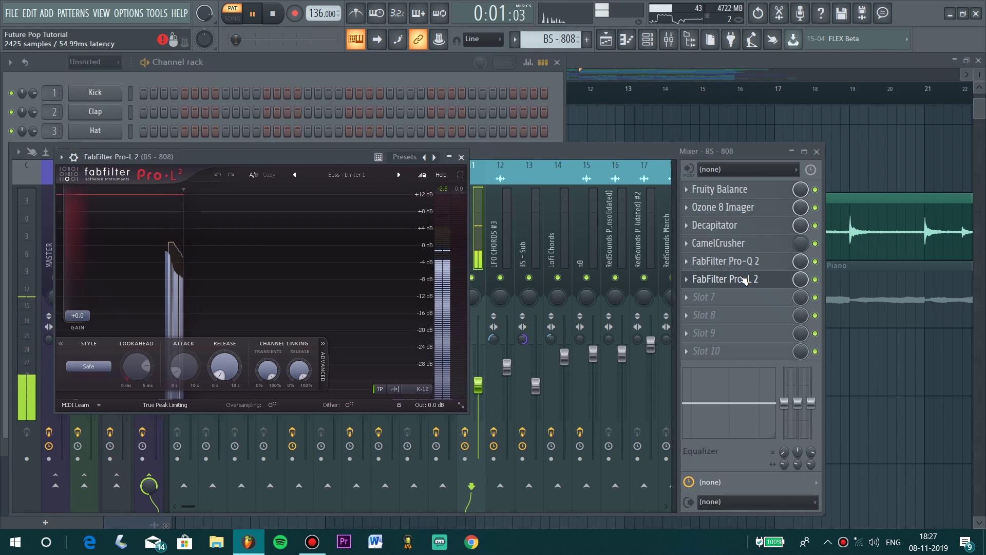
pyautogui.click(744, 279)
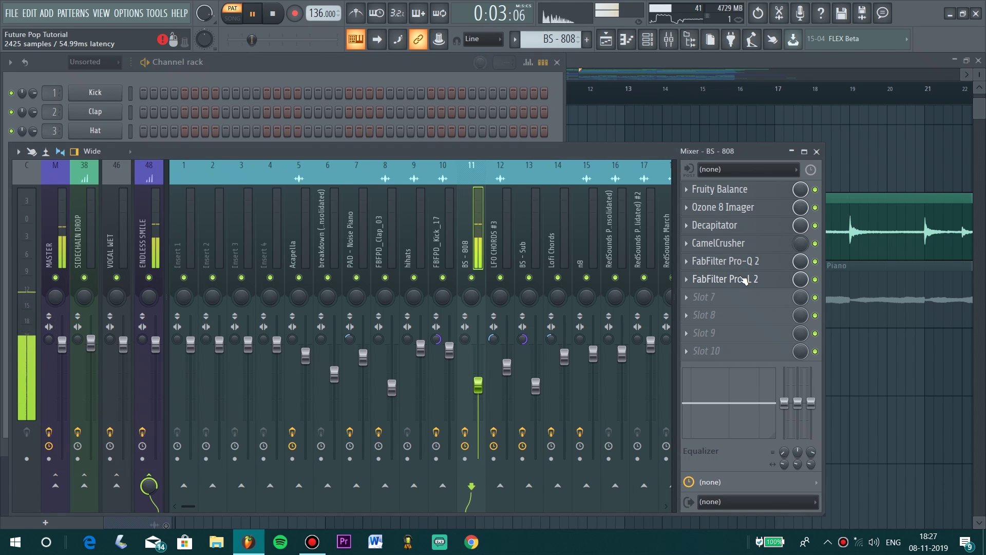
pyautogui.click(817, 152)
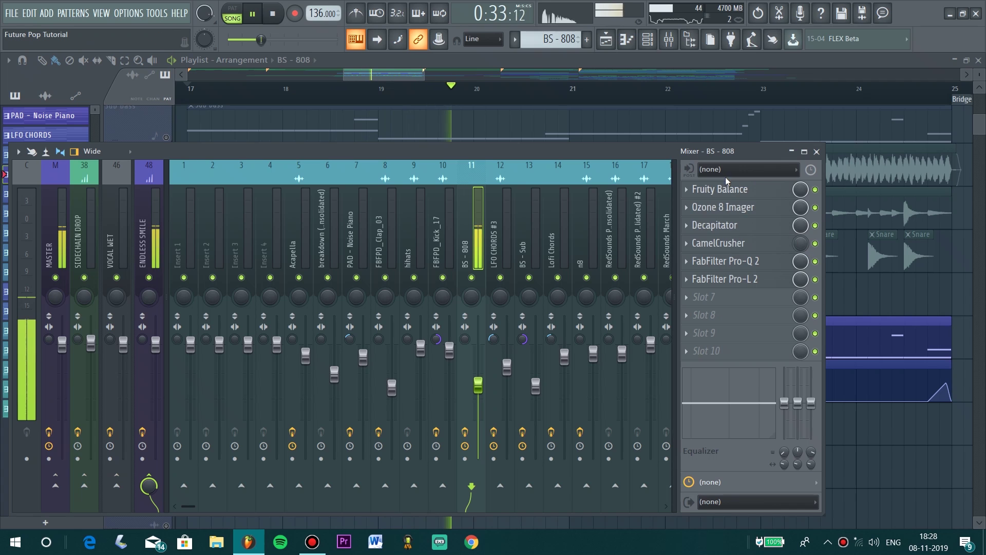
# - Move the mixer down to compare CamelCrusher's mix knob with its automation clip under the BS - 808 pattern
pyautogui.moveTo(730, 161); pyautogui.dragTo(675, 380)
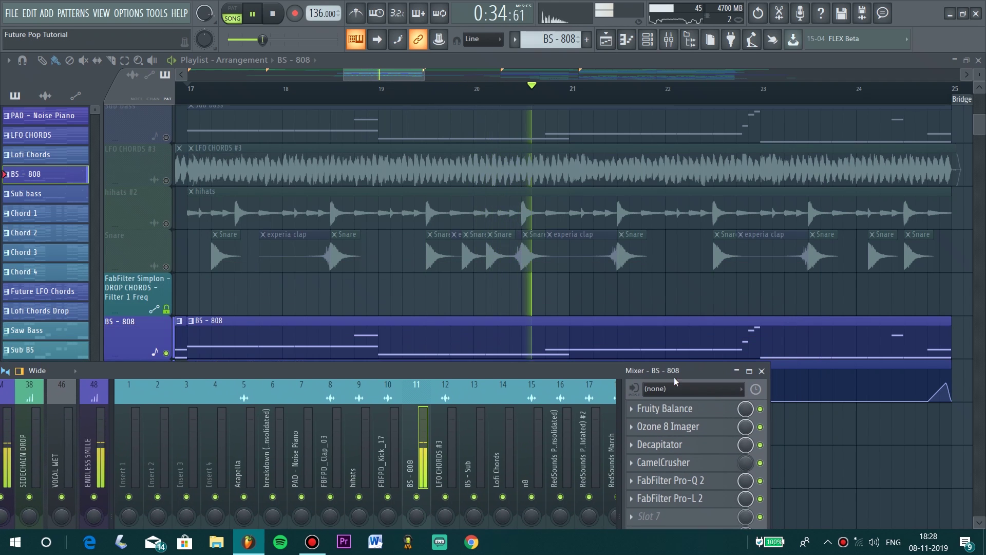
pyautogui.rightClick(750, 462)
pyautogui.click(759, 349)
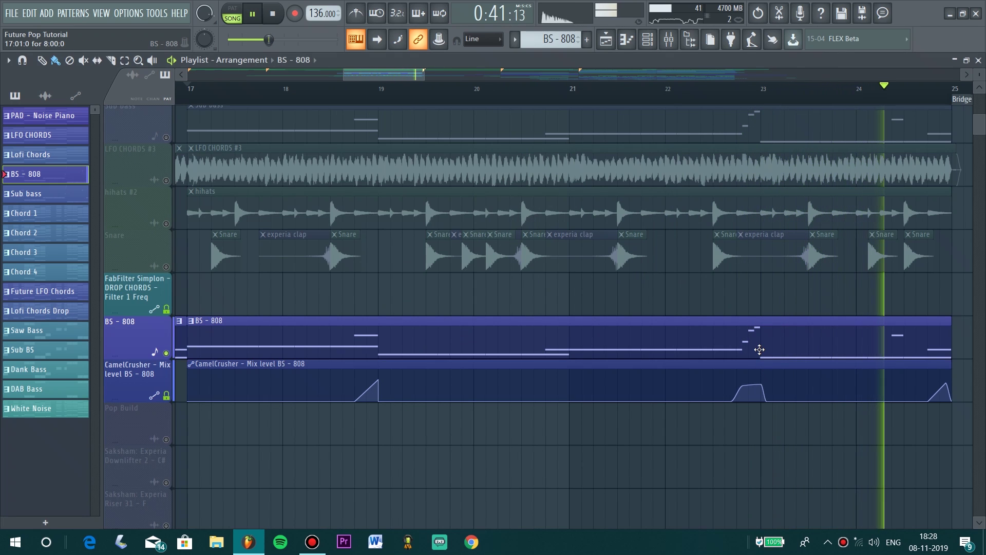
# - Restart the song playback from bar 17 to hear the Sub bass and BS - 808 patterns together
pyautogui.press('space')
pyautogui.click(286, 72)
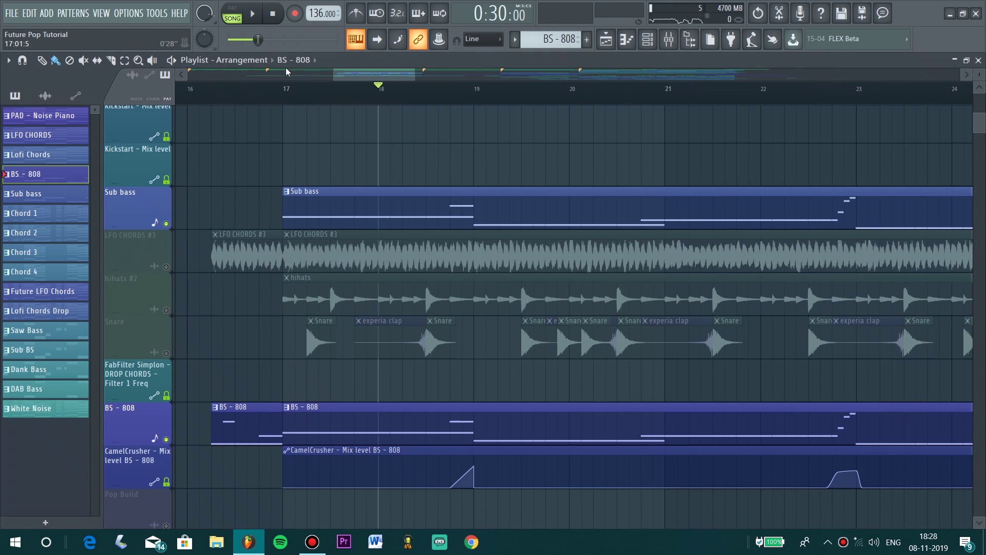
pyautogui.click(283, 93)
pyautogui.press('space')
# - Select the BS - Sub track in the mixer, move the mixer up to expose its effects, and check Fruity Balance
pyautogui.press('F9')
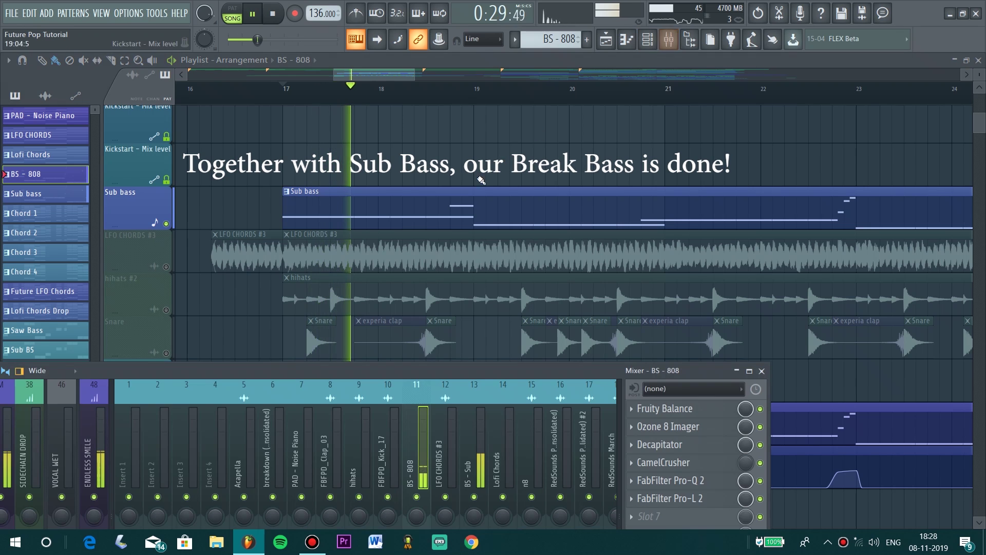
pyautogui.click(468, 436)
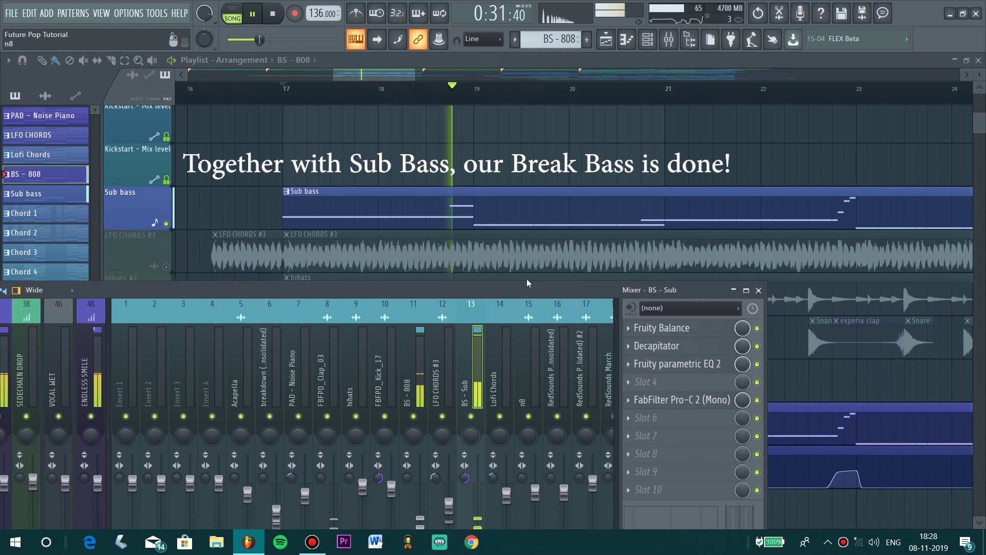
pyautogui.moveTo(530, 366); pyautogui.dragTo(527, 250)
pyautogui.click(671, 297)
pyautogui.click(671, 297)
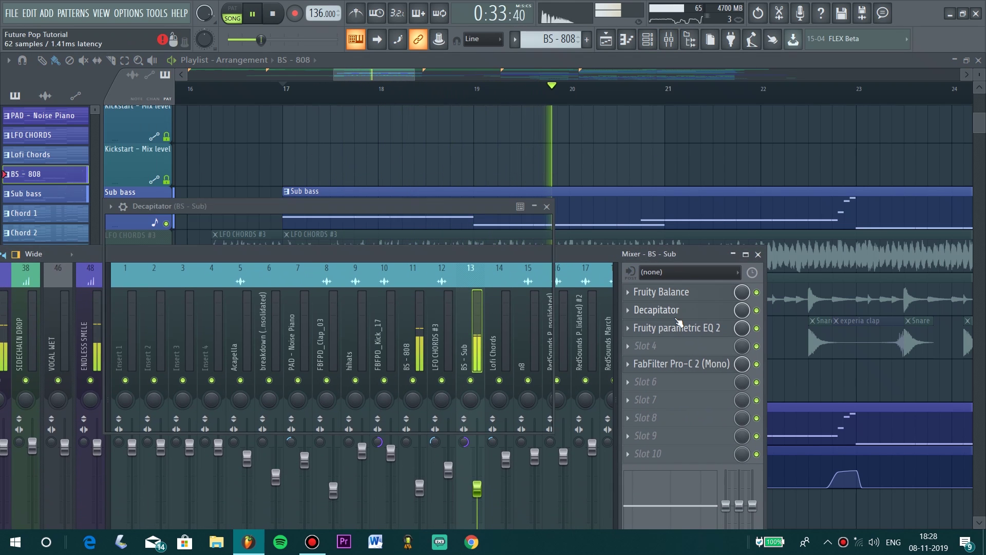
# - Review the Decapitator, Fruity parametric EQ 2 and FabFilter Pro-C 2 (Mono) effects on the BS - Sub track
pyautogui.click(668, 309)
pyautogui.click(668, 310)
pyautogui.click(676, 328)
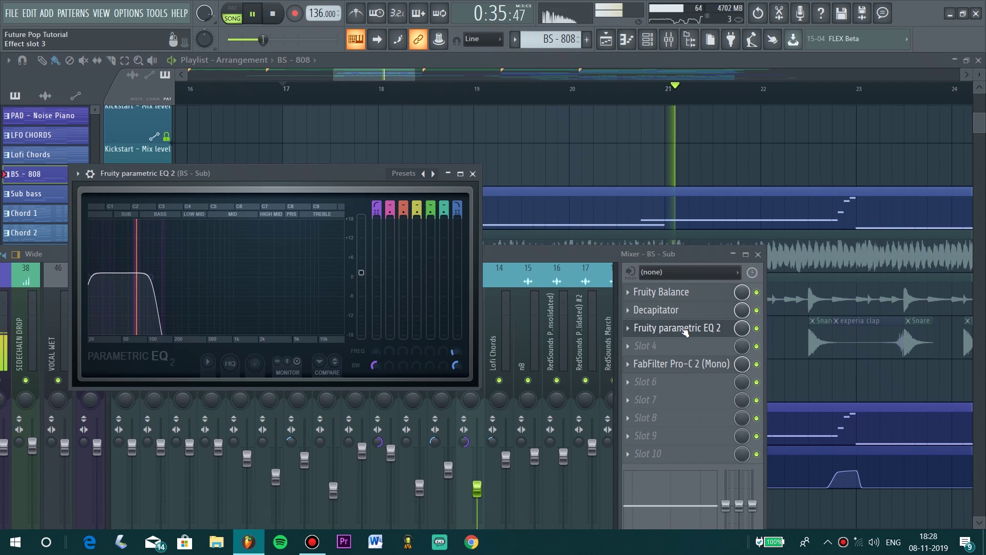
pyautogui.click(685, 329)
pyautogui.click(688, 365)
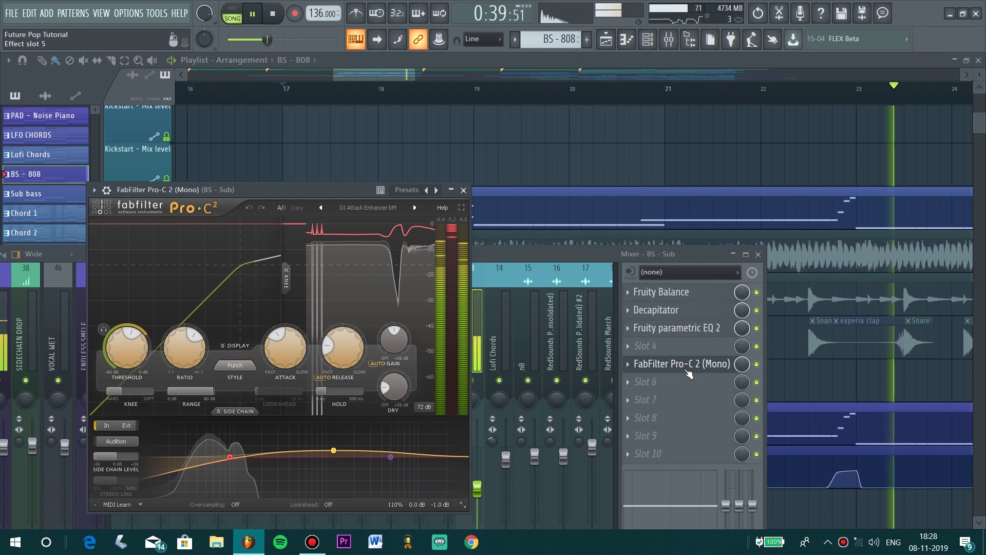
pyautogui.click(687, 370)
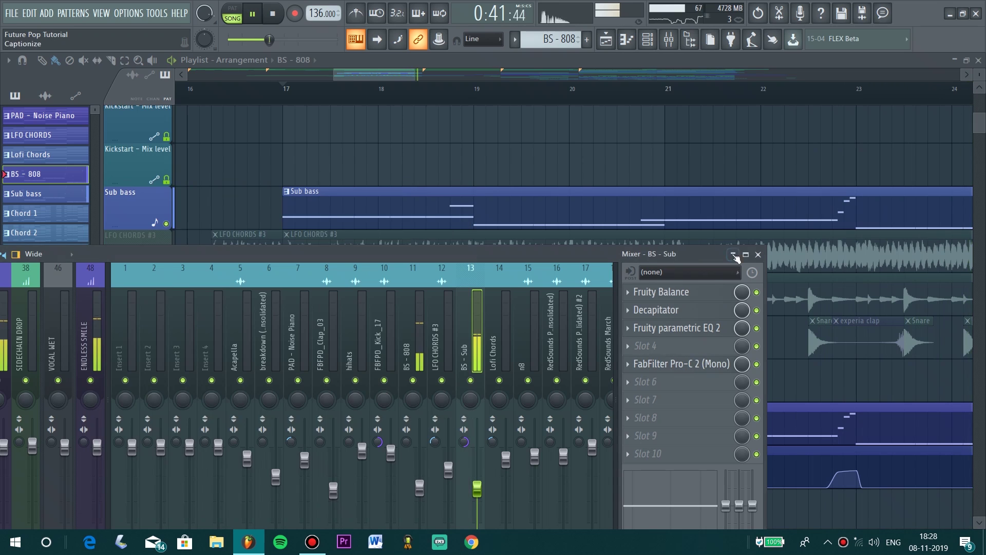
# - Close the mixer, open the LFO CHORDS #3 clip's sampler settings and bring up its target mixer track
pyautogui.click(751, 254)
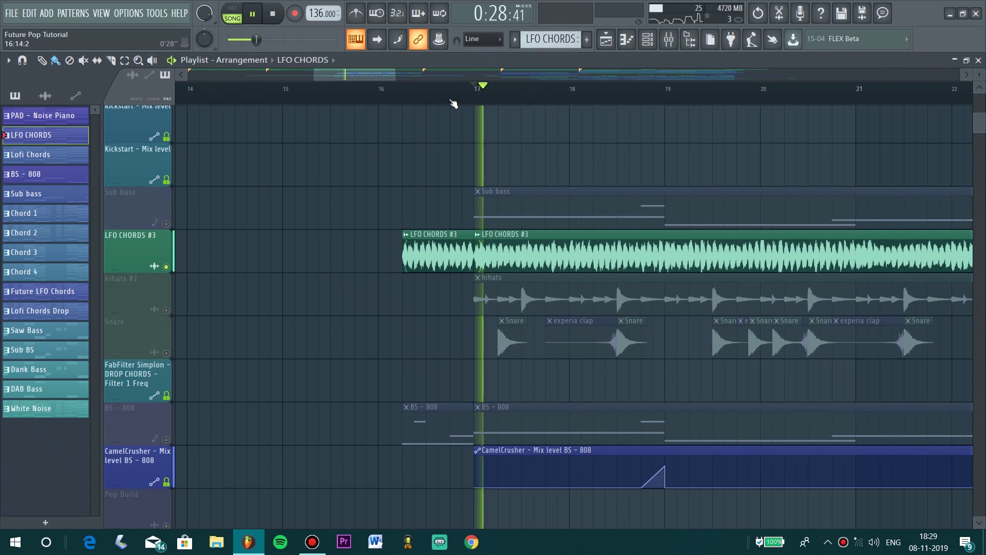
pyautogui.doubleClick(537, 251)
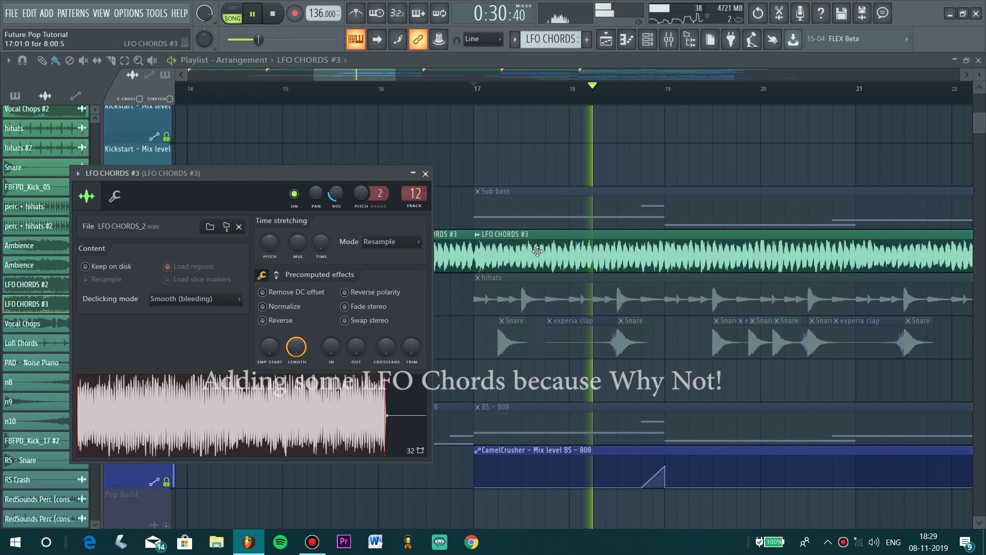
pyautogui.doubleClick(415, 193)
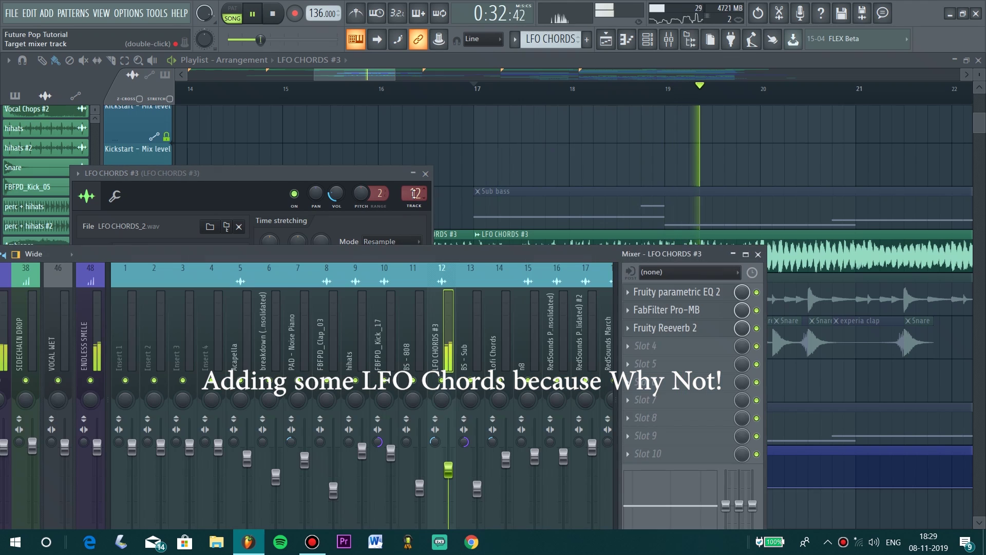
# - Review Fruity parametric EQ 2 and FabFilter Pro-MB on the LFO CHORDS #3 track, and close the sampler settings and mixer
pyautogui.click(697, 292)
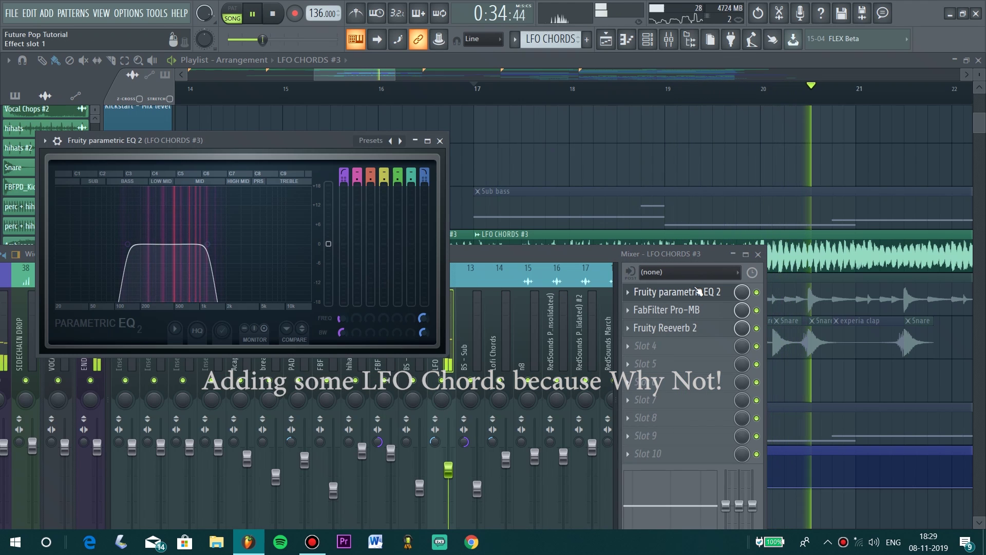
pyautogui.click(697, 292)
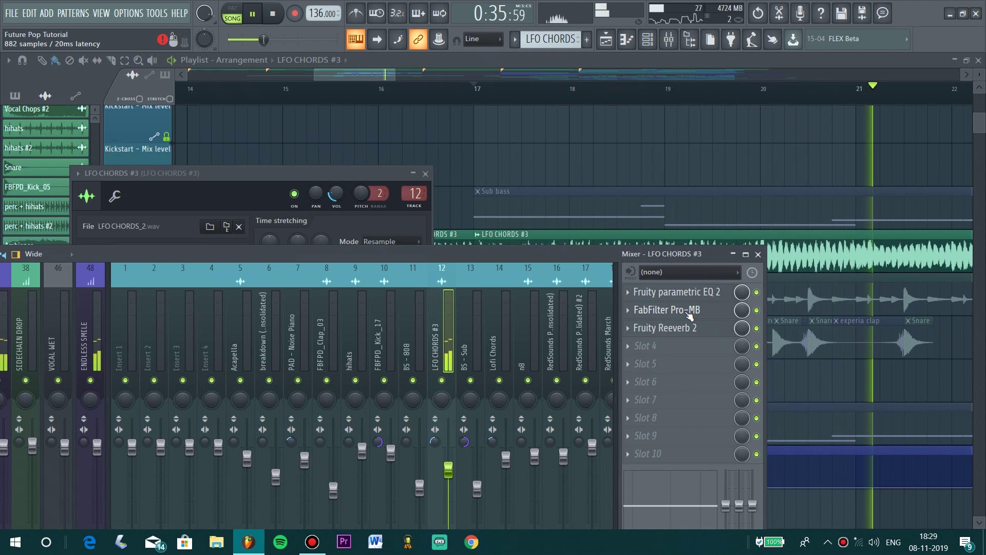
pyautogui.click(688, 310)
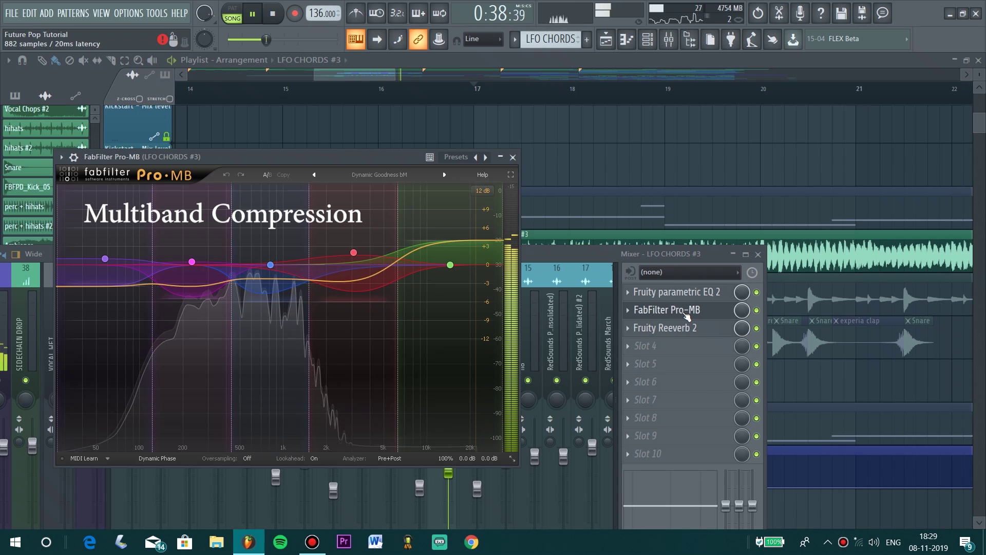
pyautogui.click(687, 310)
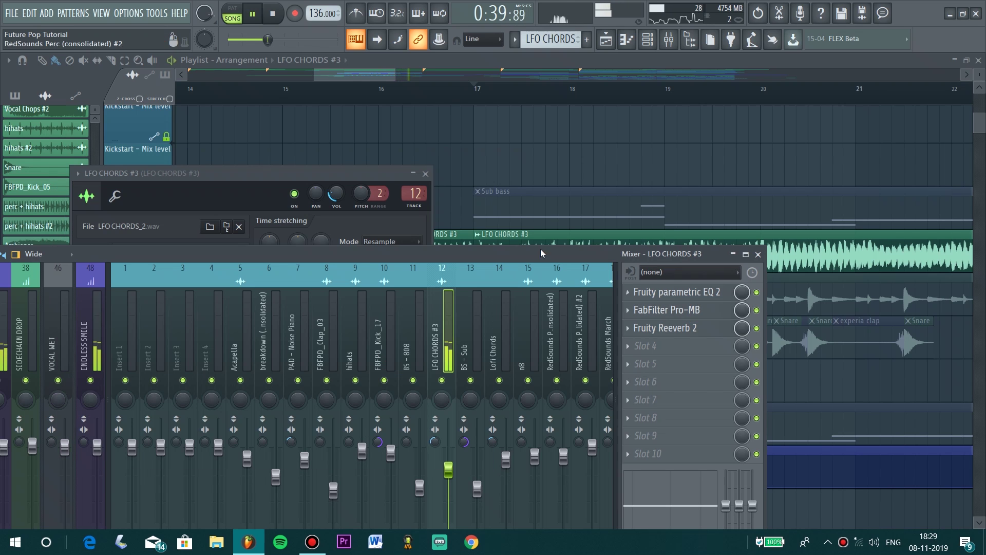
pyautogui.click(425, 173)
pyautogui.click(425, 173)
pyautogui.press('F9')
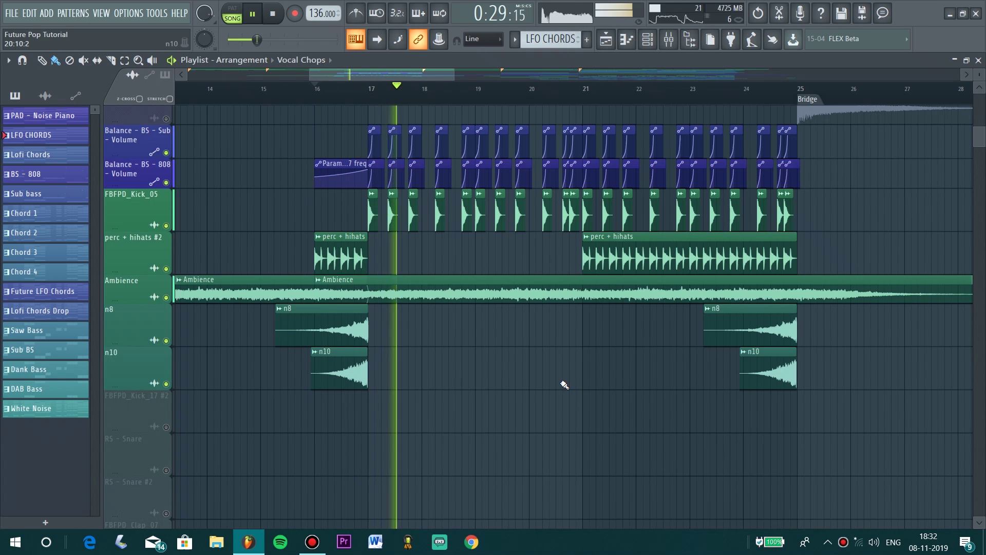
# - Unmute the BS - 808 and Sub bass playlist tracks while the song plays
pyautogui.scroll(15, 564, 385)
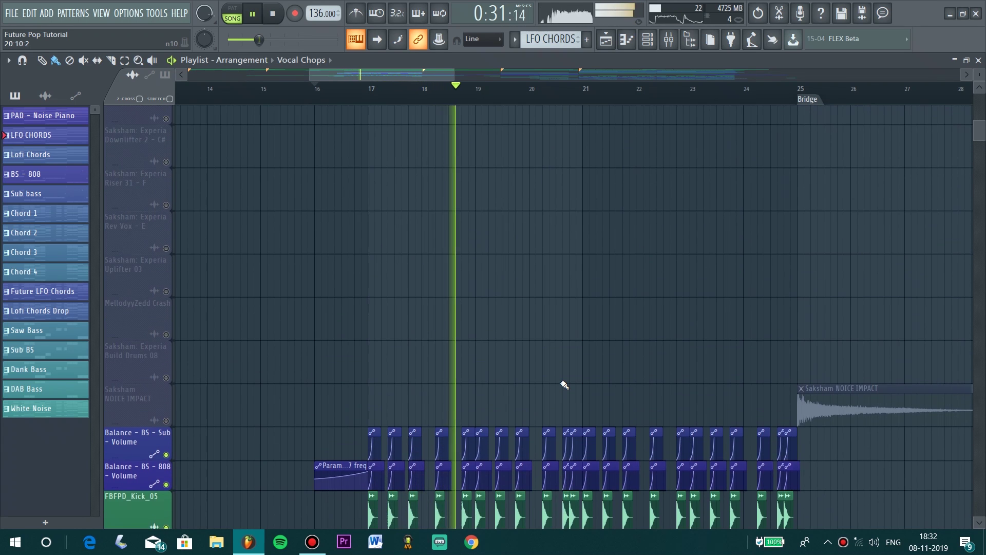
pyautogui.scroll(1, 565, 385)
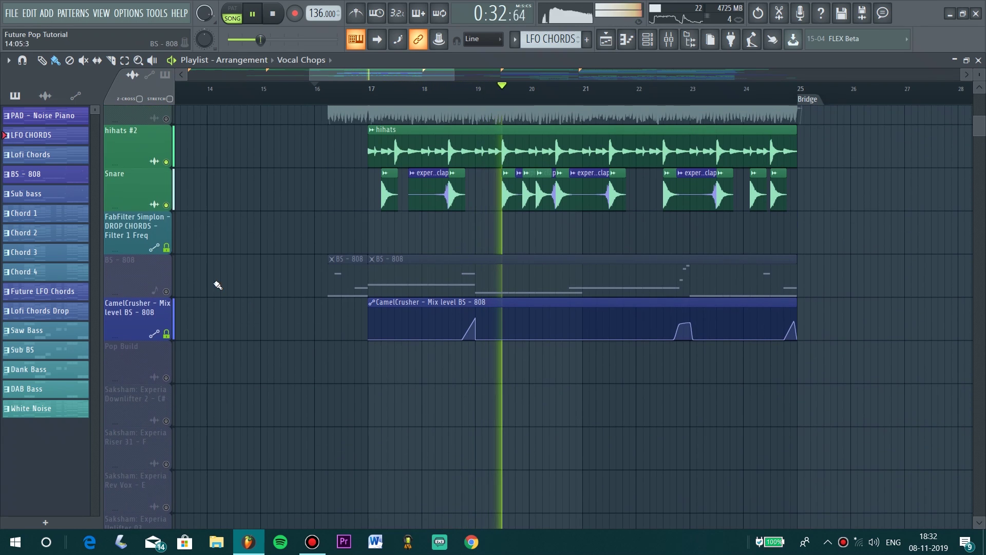
pyautogui.click(166, 292)
pyautogui.scroll(5, 205, 293)
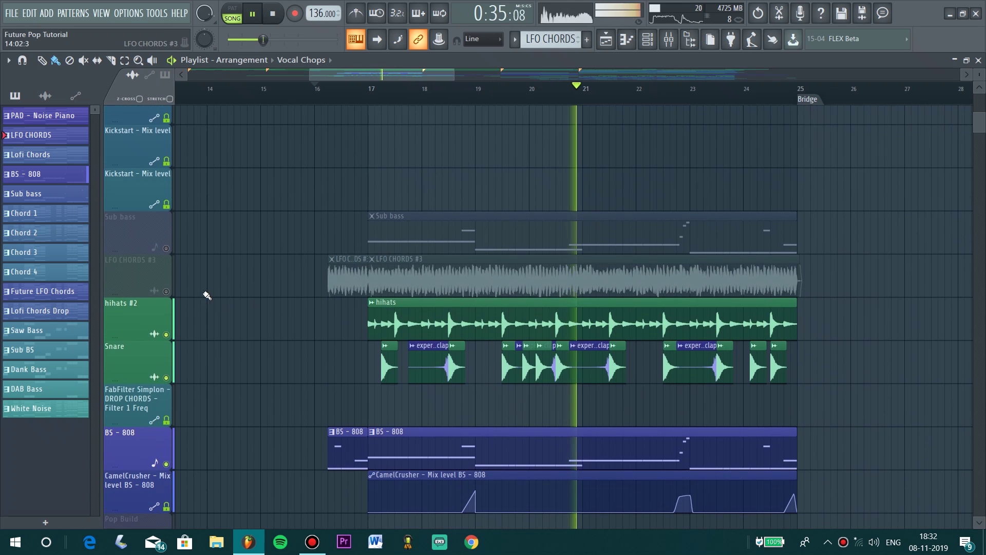
# - Compare the BS - Sub and BS - 808 balance volume automation clips with the FBFPD_Kick_05 hits
pyautogui.scroll(-8, 432, 361)
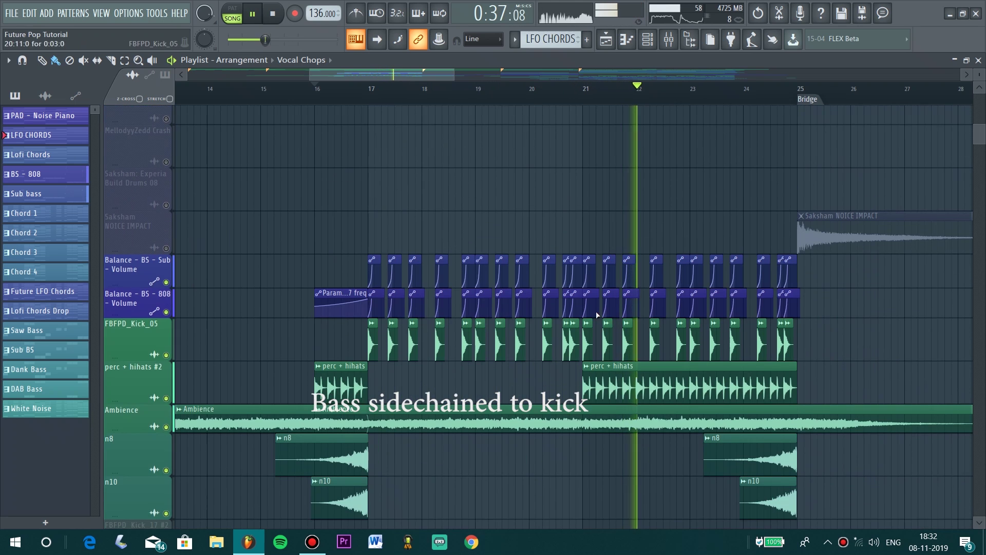
pyautogui.scroll(5, 704, 278)
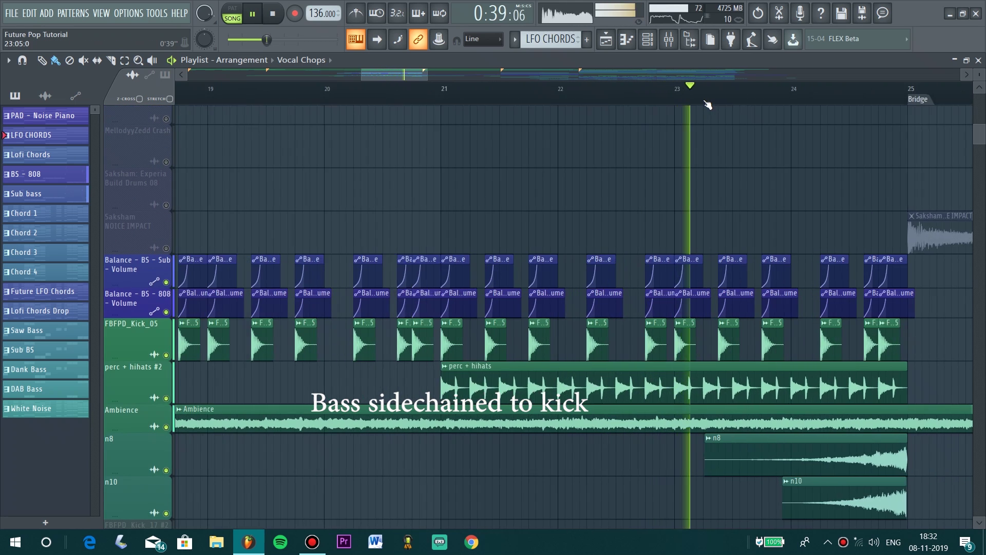
pyautogui.scroll(-6, 790, 138)
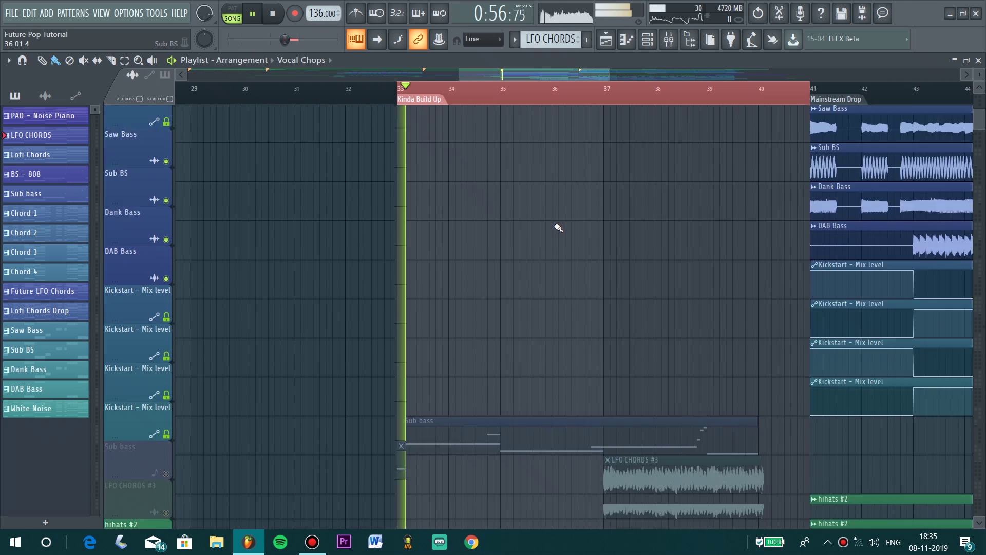
# - Examine the layers of the Kinda Build Up section across the playlist tracks during playback, and stop before the Mainstream Drop
pyautogui.scroll(-8, 560, 224)
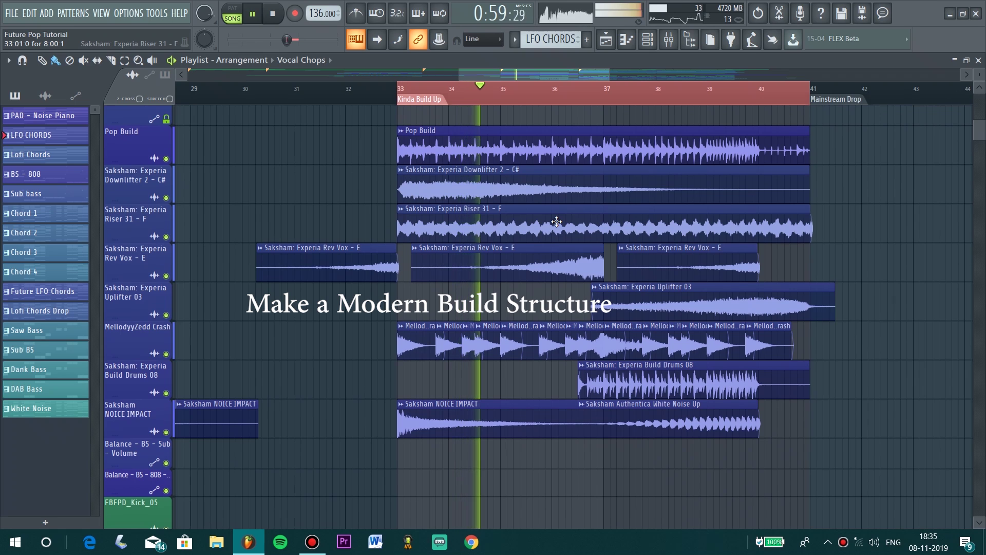
pyautogui.scroll(-10, 557, 221)
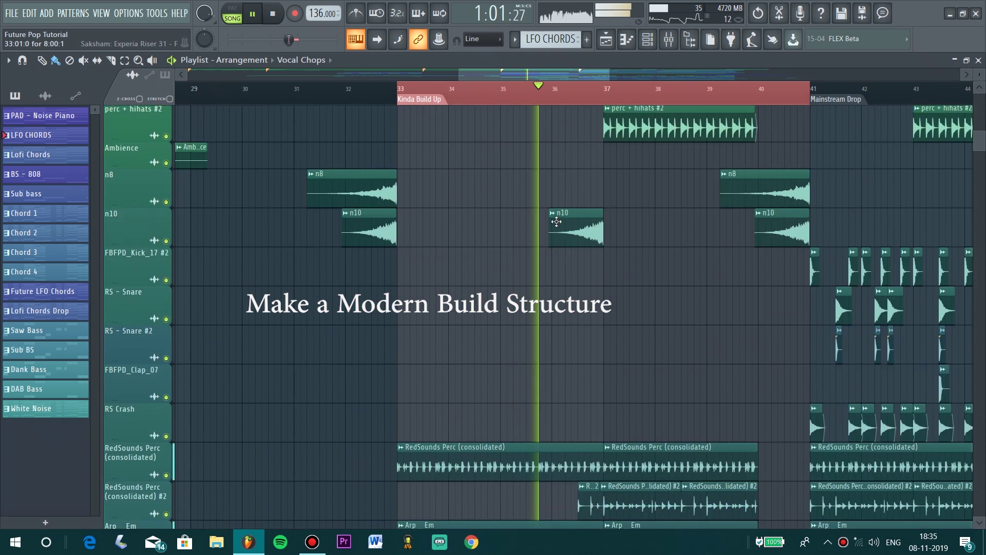
pyautogui.scroll(-6, 556, 221)
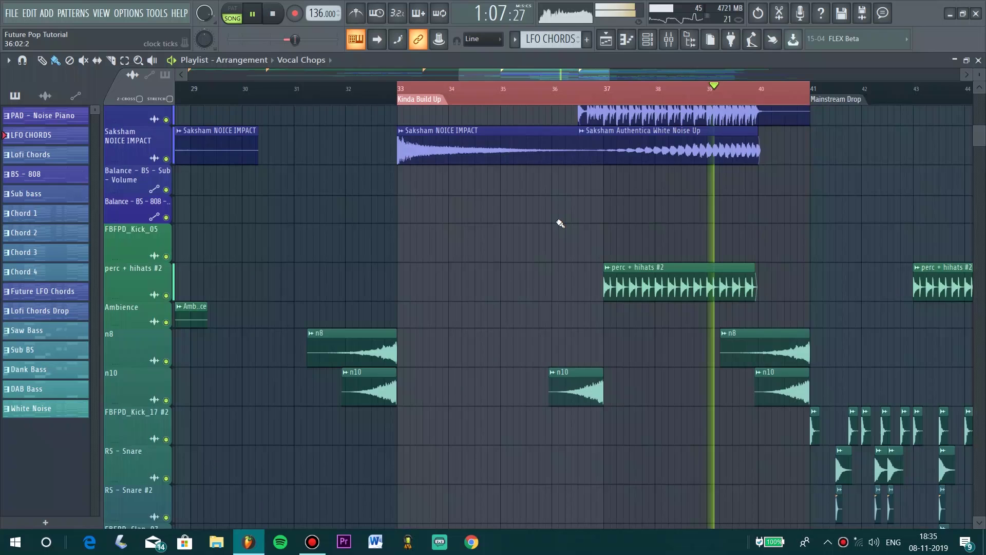
pyautogui.scroll(15, 557, 223)
pyautogui.scroll(15, 558, 223)
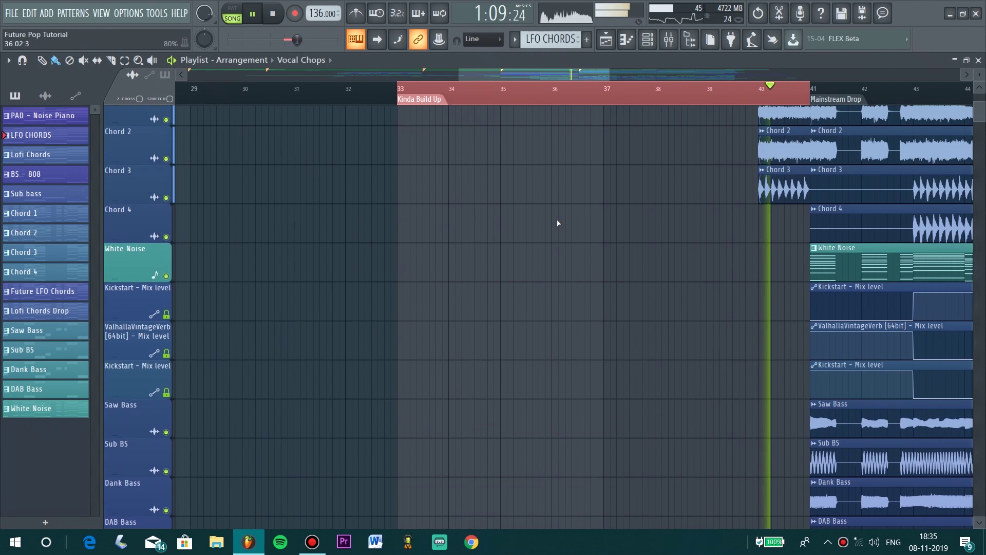
pyautogui.press('space')
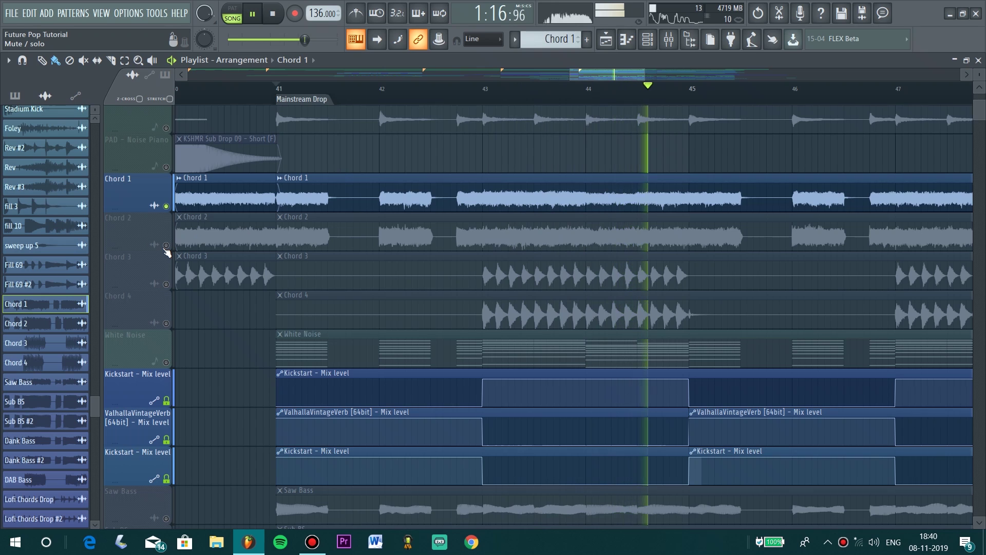
# - Solo the Chord 2, Chord 3 and Chord 4 playlist tracks in turn to hear each drop layer alone
pyautogui.rightClick(165, 246)
pyautogui.press('space')
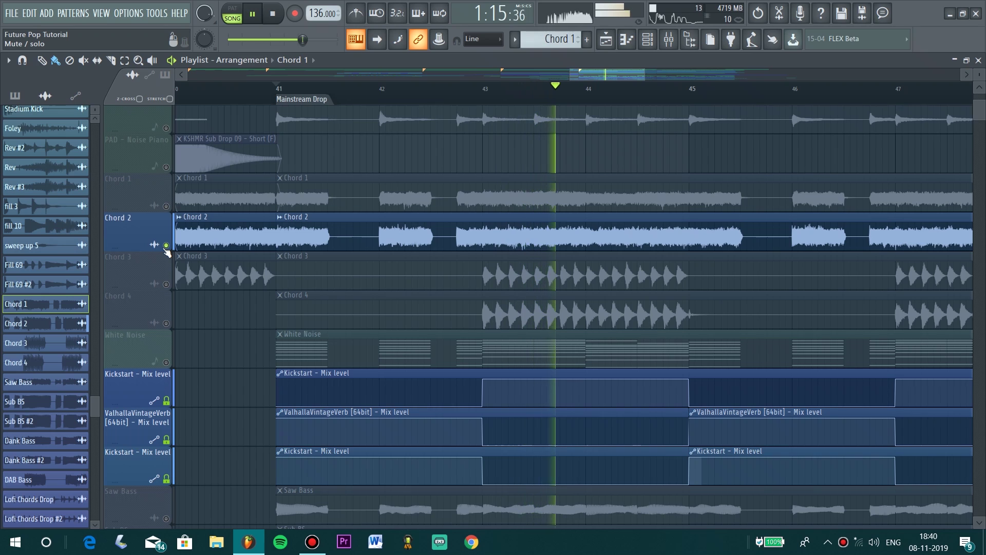
pyautogui.press('space')
pyautogui.click(166, 284)
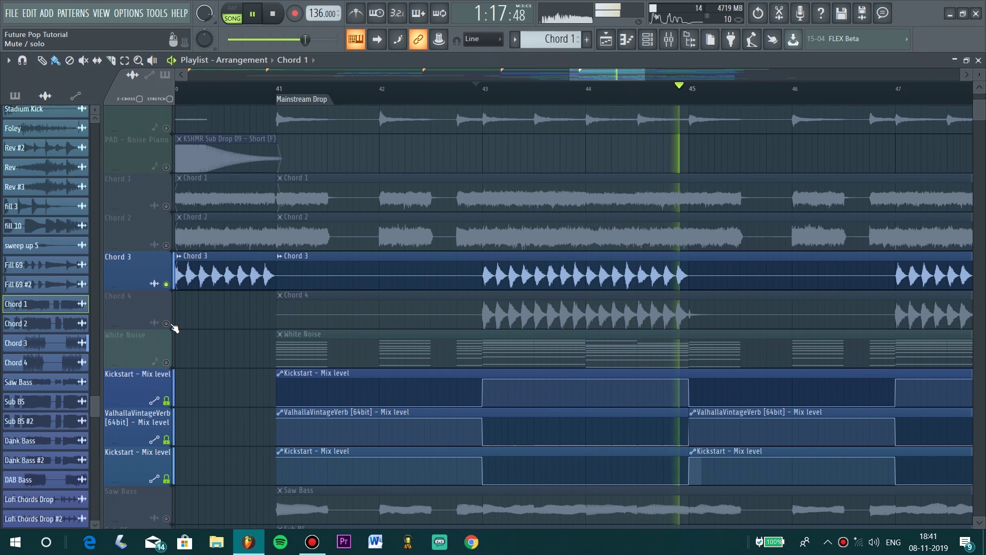
pyautogui.press('space')
pyautogui.click(167, 323)
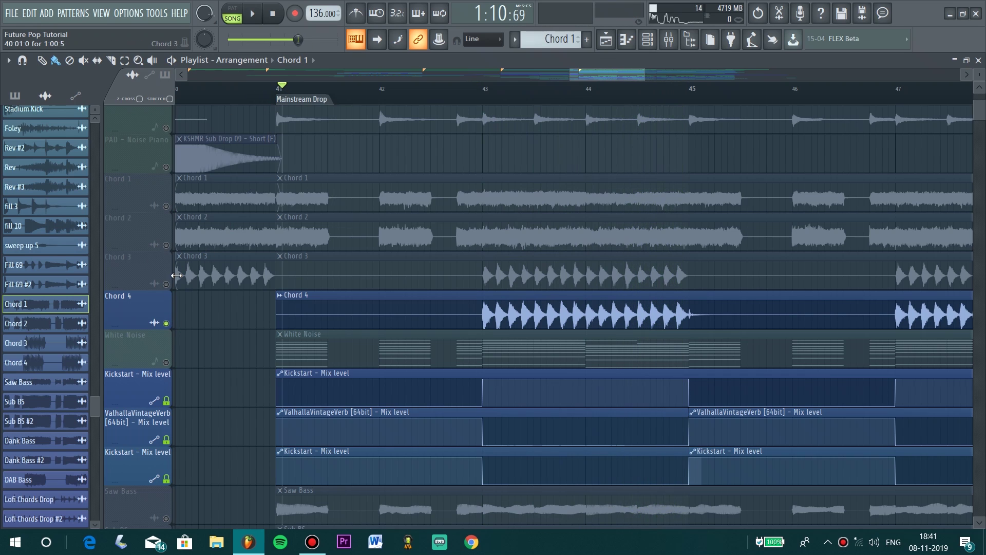
# - Solo the White Noise playlist track and play it from the start of the Mainstream Drop
pyautogui.click(173, 351)
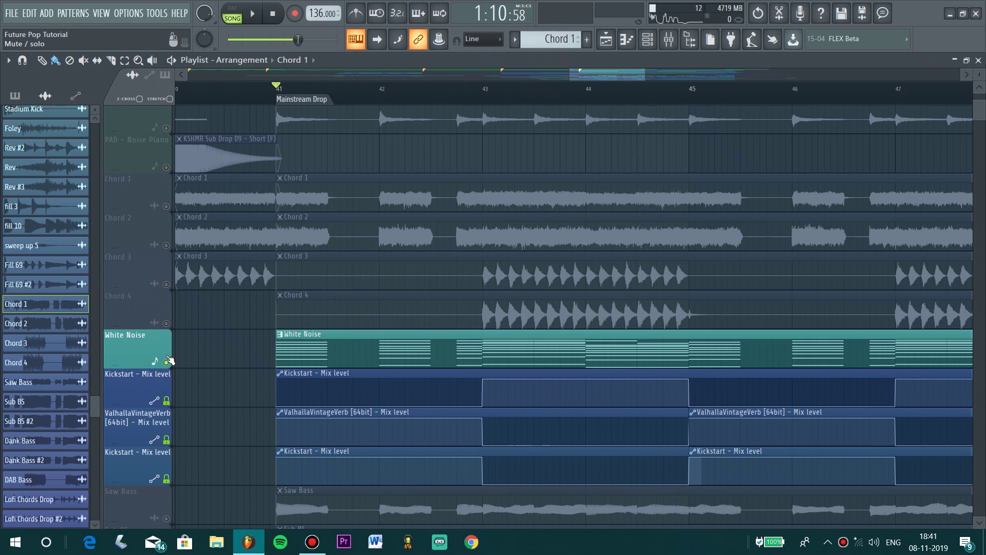
pyautogui.press('space')
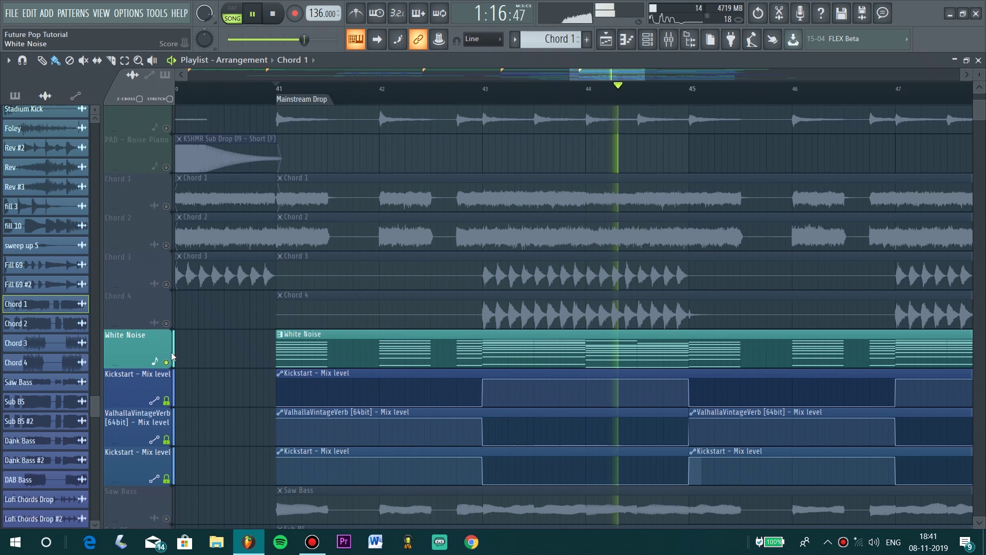
pyautogui.press('space')
# - Unmute the Chord 1 to Chord 4 playlist tracks alongside White Noise and play the drop layers together from bar 41
pyautogui.click(167, 324)
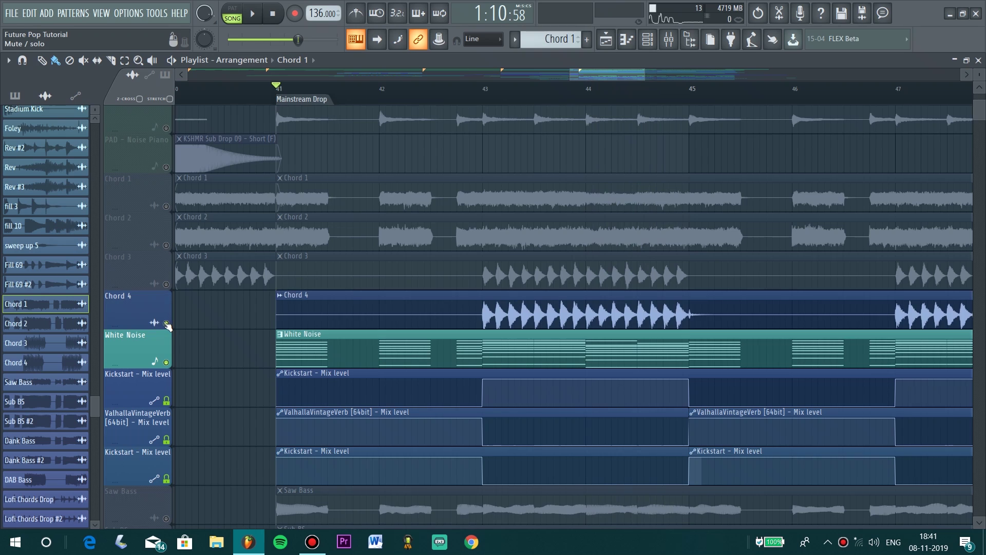
pyautogui.click(166, 284)
pyautogui.click(167, 245)
pyautogui.click(167, 205)
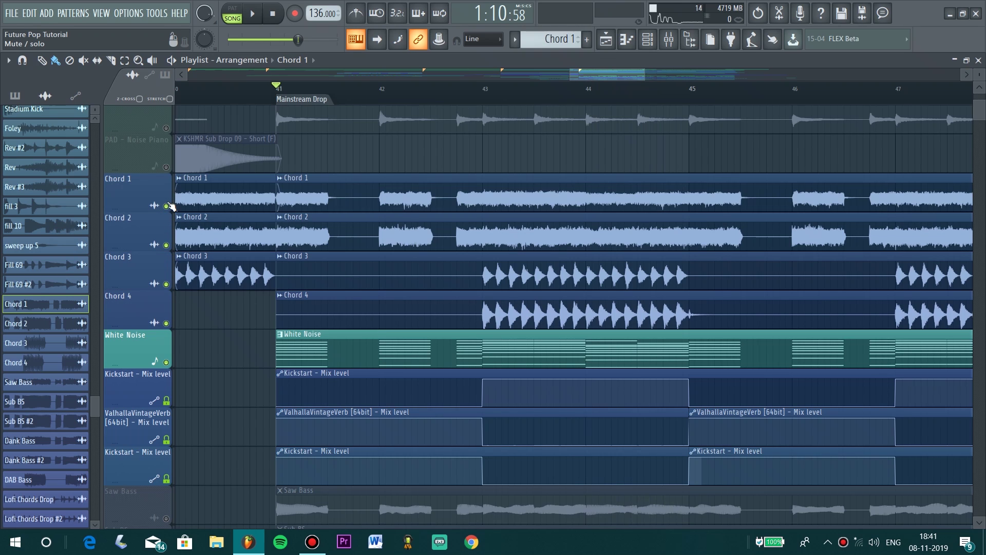
pyautogui.press('space')
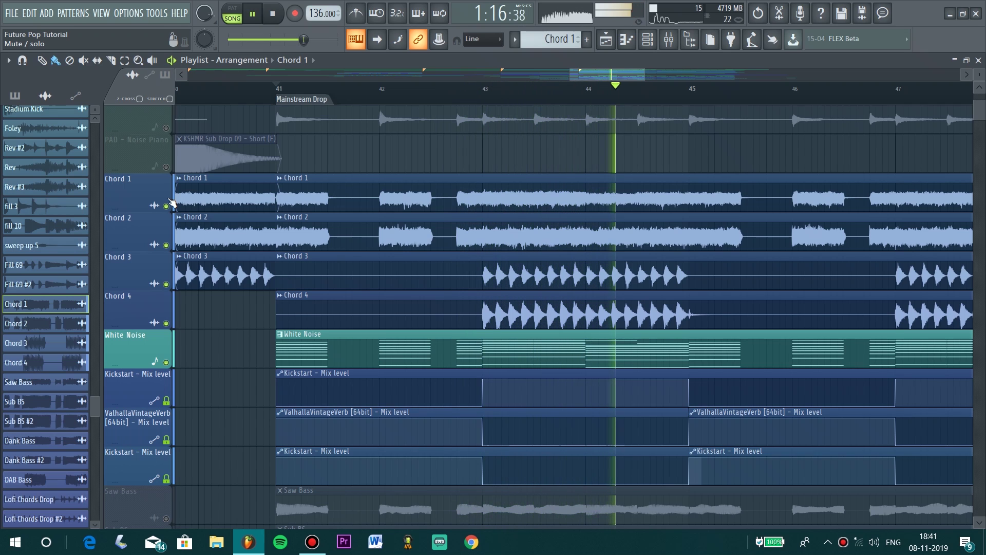
pyautogui.moveTo(613, 75); pyautogui.dragTo(626, 82)
pyautogui.scroll(-2, 626, 98)
pyautogui.scroll(2, 612, 104)
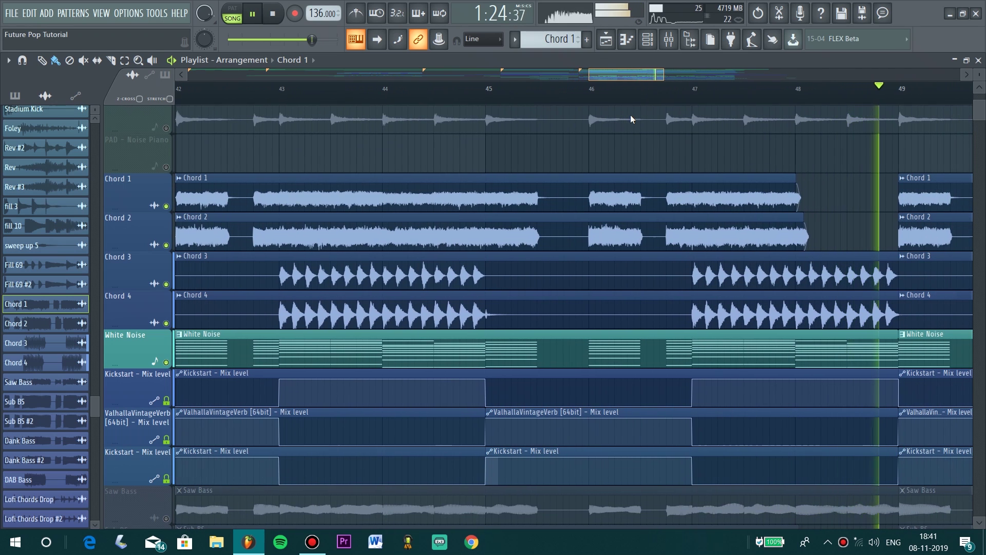
pyautogui.press('space')
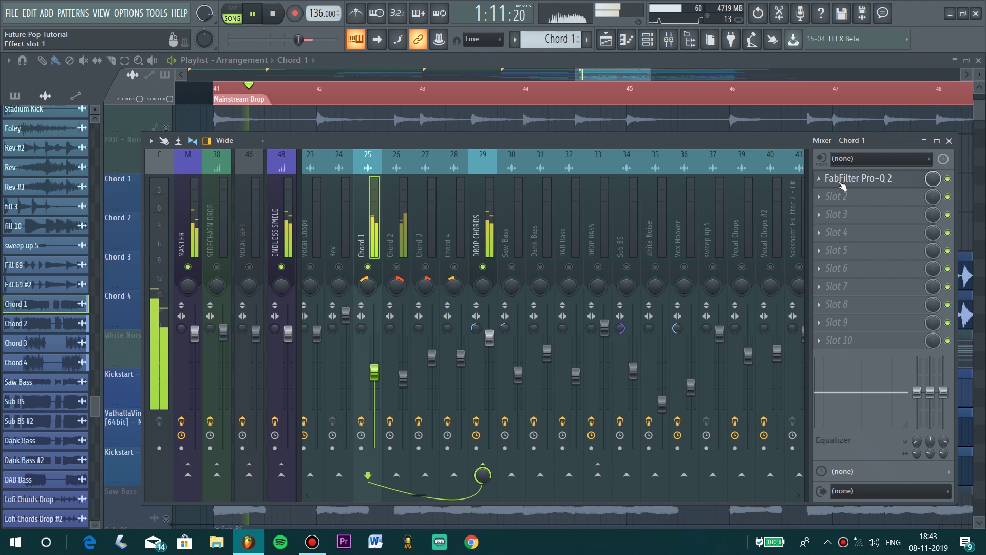
# - Check FabFilter Pro-Q 2 on the Chord 1 mixer track, and solo Chord 2 to review its Fruity parametric EQ 2 and FabFilter Pro-Q 2
pyautogui.click(852, 180)
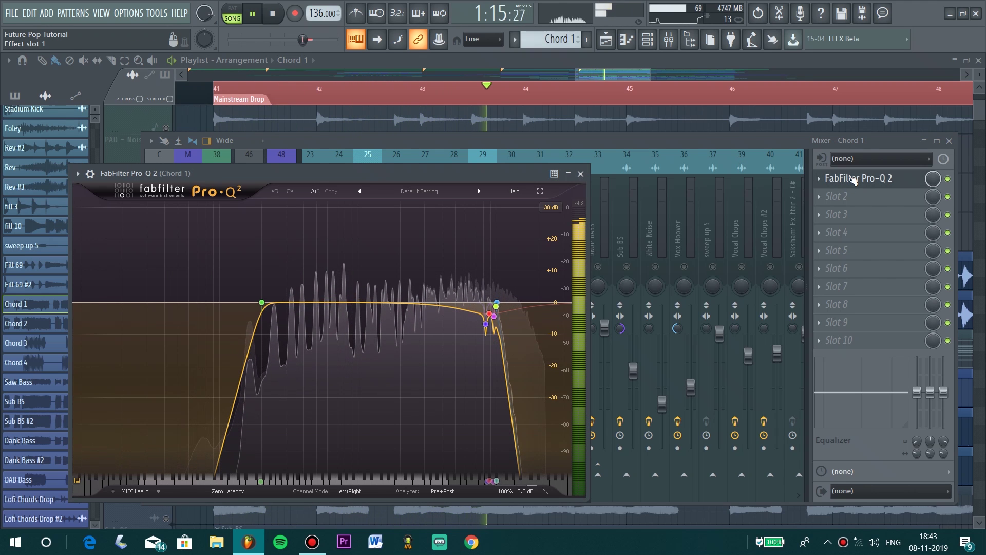
pyautogui.click(853, 179)
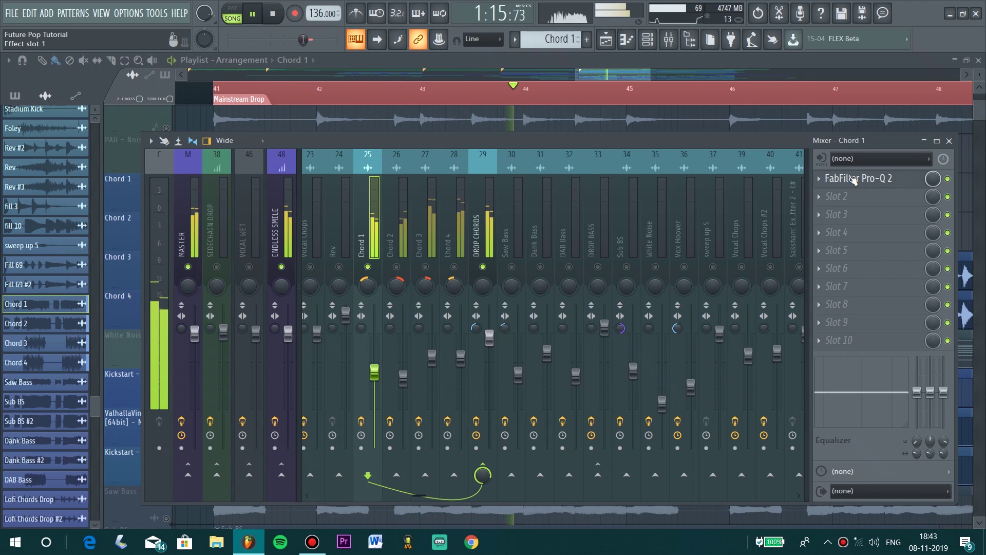
pyautogui.click(398, 269)
pyautogui.click(875, 180)
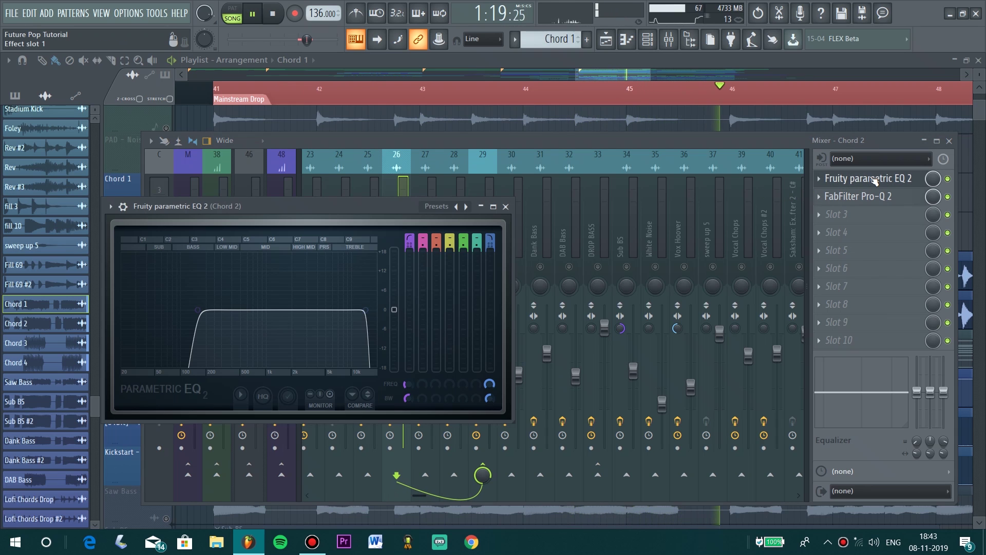
pyautogui.click(875, 180)
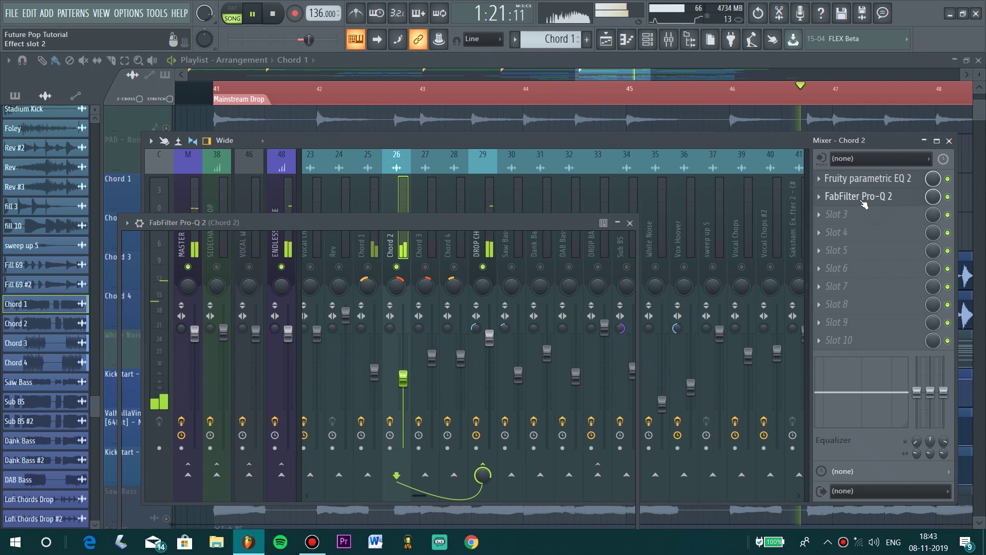
pyautogui.click(864, 199)
pyautogui.click(864, 200)
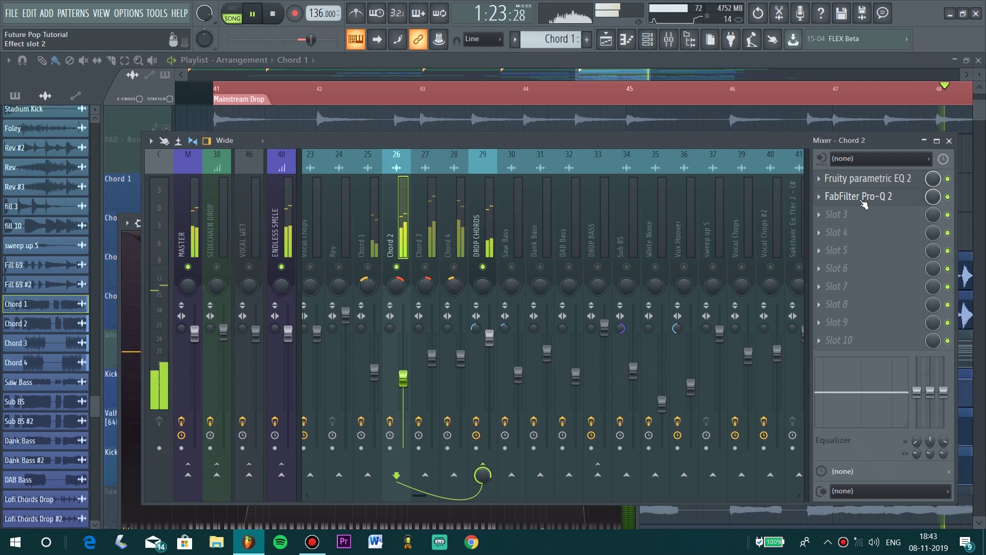
# - Solo the Chord 3 mixer track and review its Fruity parametric EQ 2 during playback
pyautogui.click(420, 263)
pyautogui.click(890, 179)
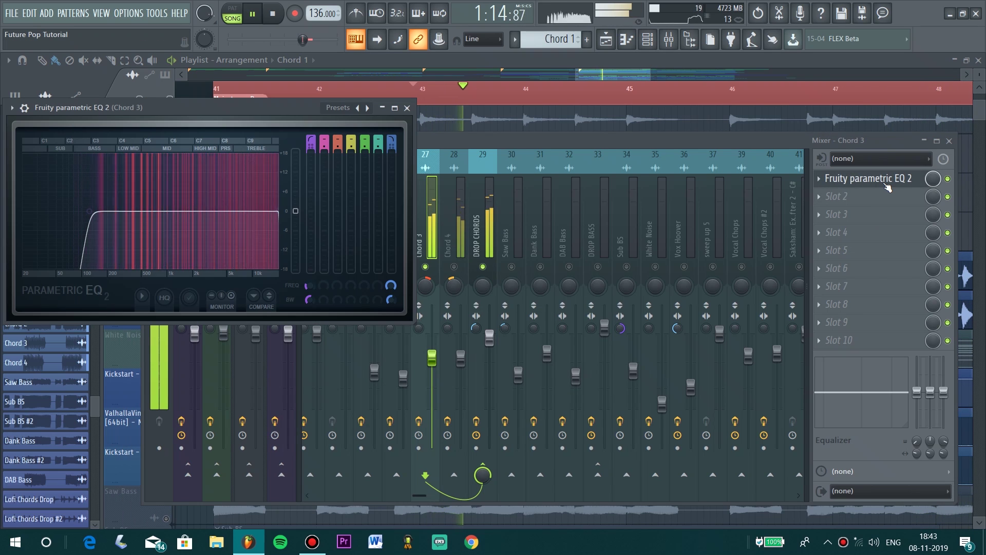
pyautogui.click(889, 181)
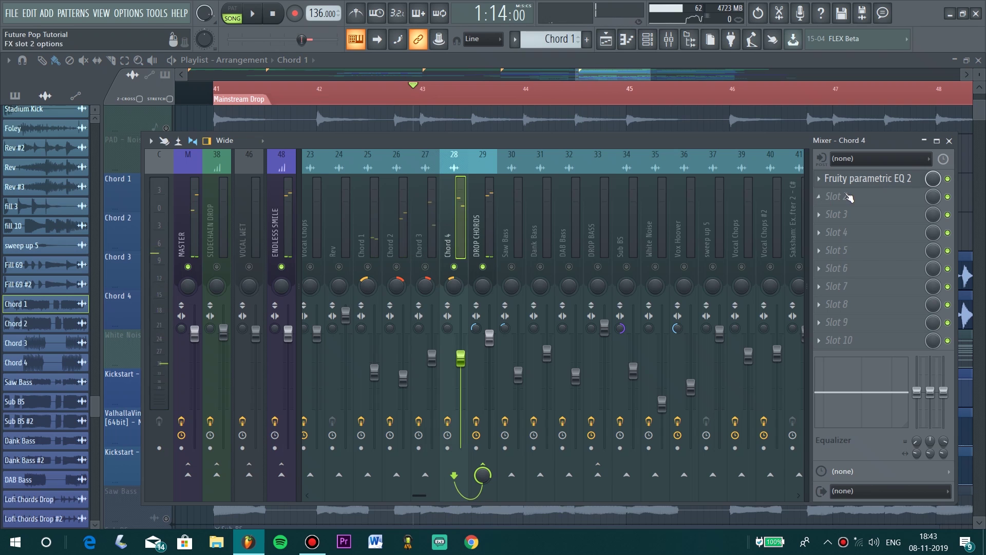
# - Play the Chord 4 layer while reviewing its Fruity parametric EQ 2, and unsolo the Chord 4 mixer track
pyautogui.click(873, 180)
pyautogui.press('space')
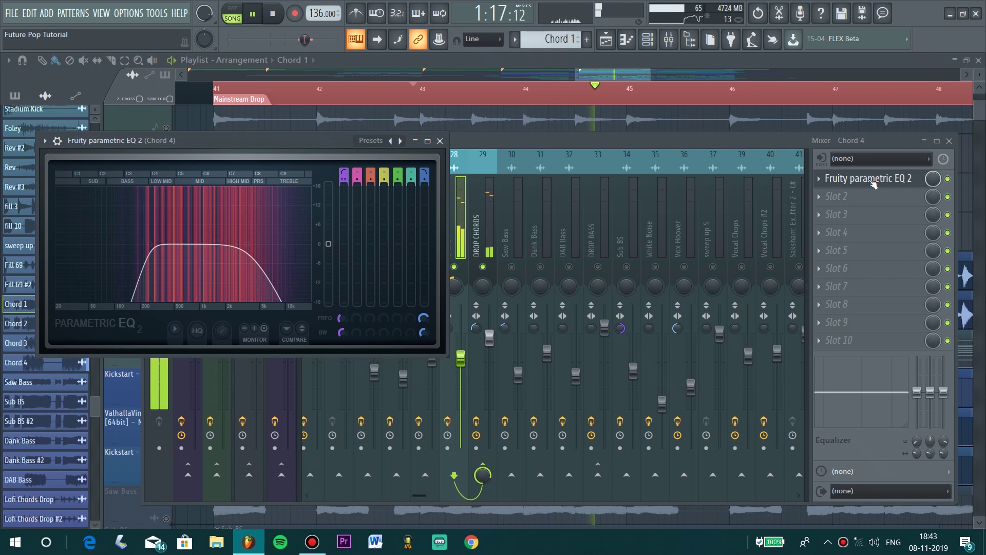
pyautogui.press('space')
pyautogui.click(440, 140)
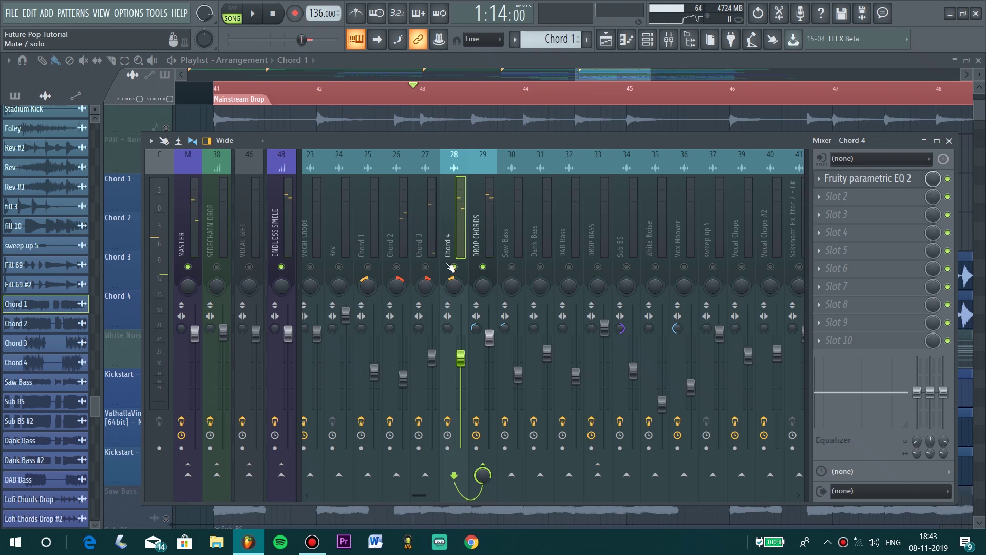
pyautogui.rightClick(454, 266)
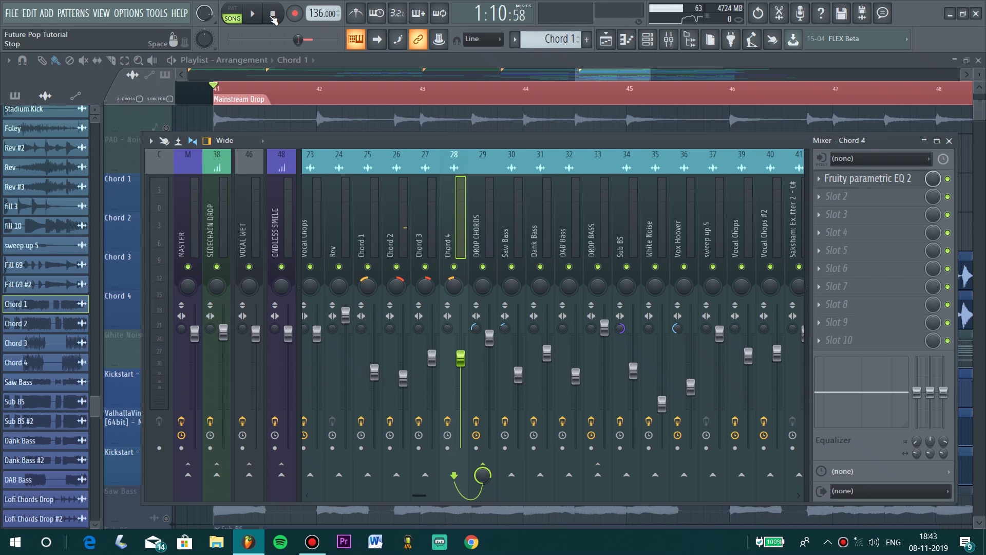
# - Review Ozone 8 Imager and Ozone 8 Vintage Compressor on the DROP CHORDS mixer track
pyautogui.click(490, 241)
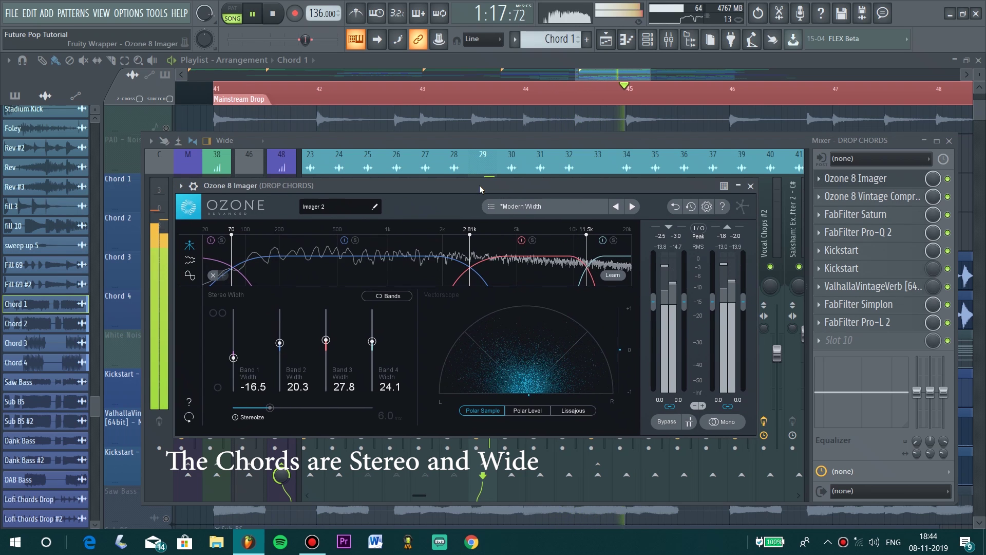
pyautogui.moveTo(480, 189); pyautogui.dragTo(480, 187)
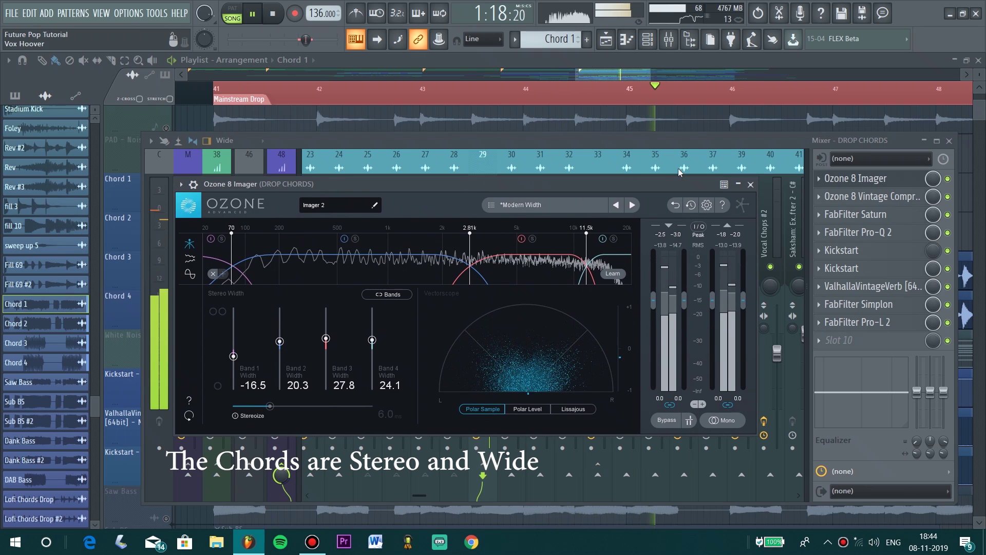
pyautogui.click(751, 184)
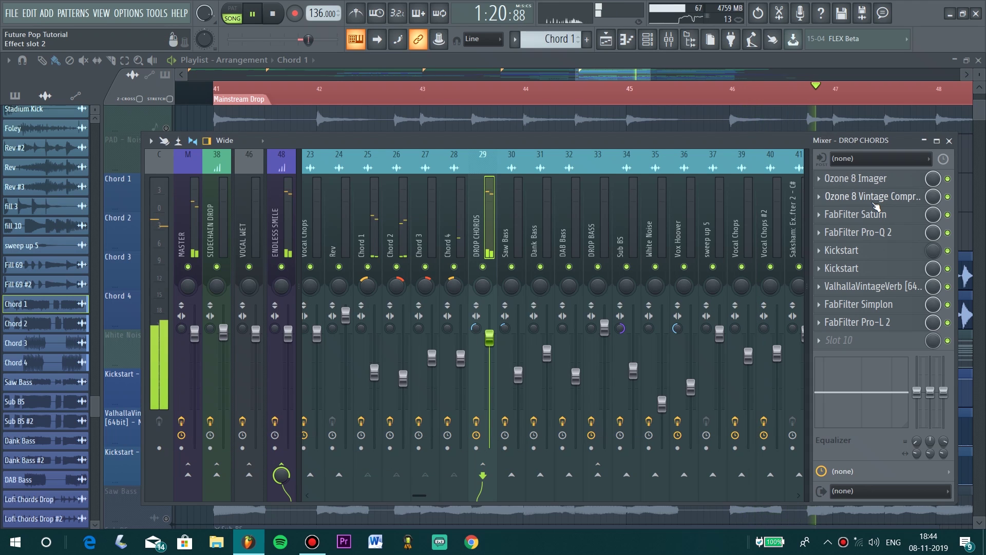
pyautogui.click(871, 202)
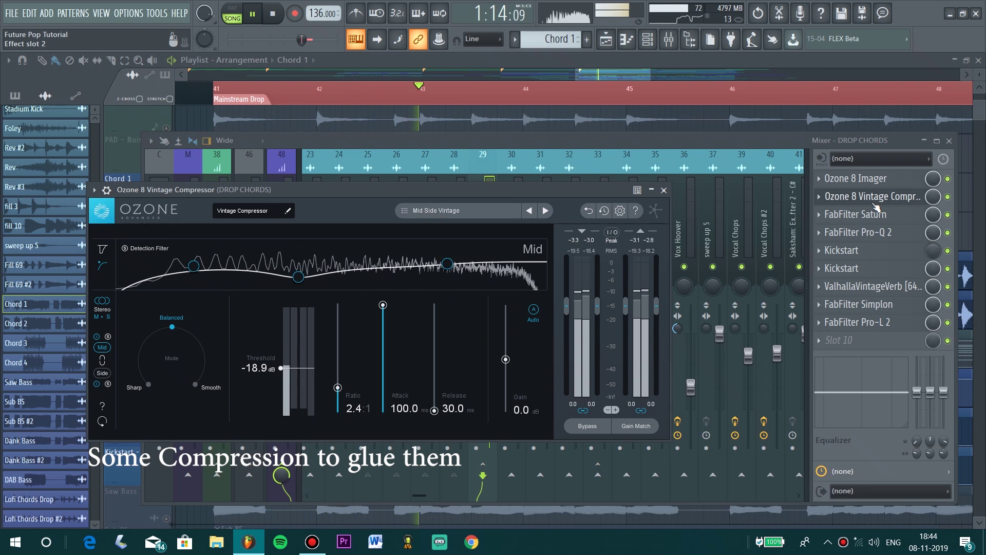
pyautogui.click(876, 207)
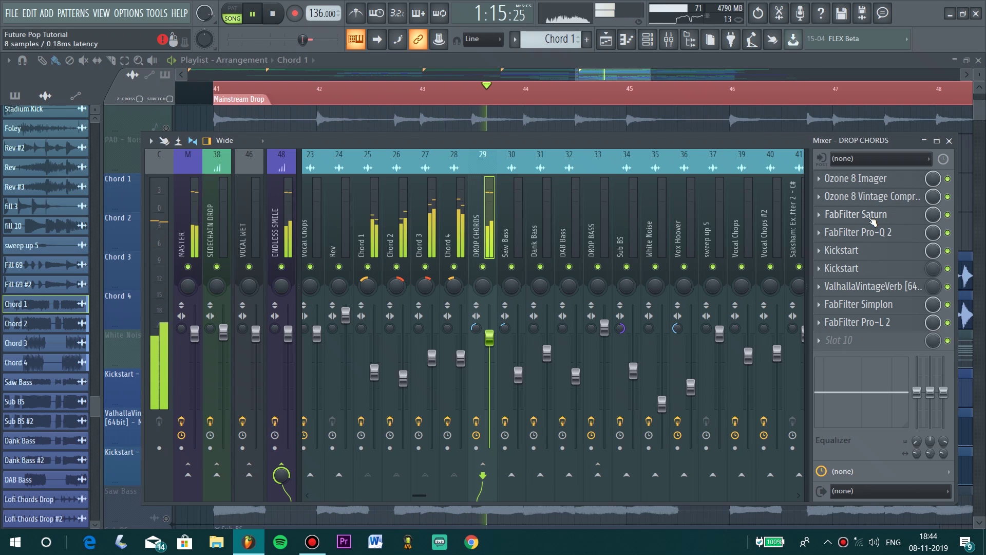
# - Inspect the FabFilter Saturn saturation settings on the DROP CHORDS mixer track
pyautogui.click(873, 216)
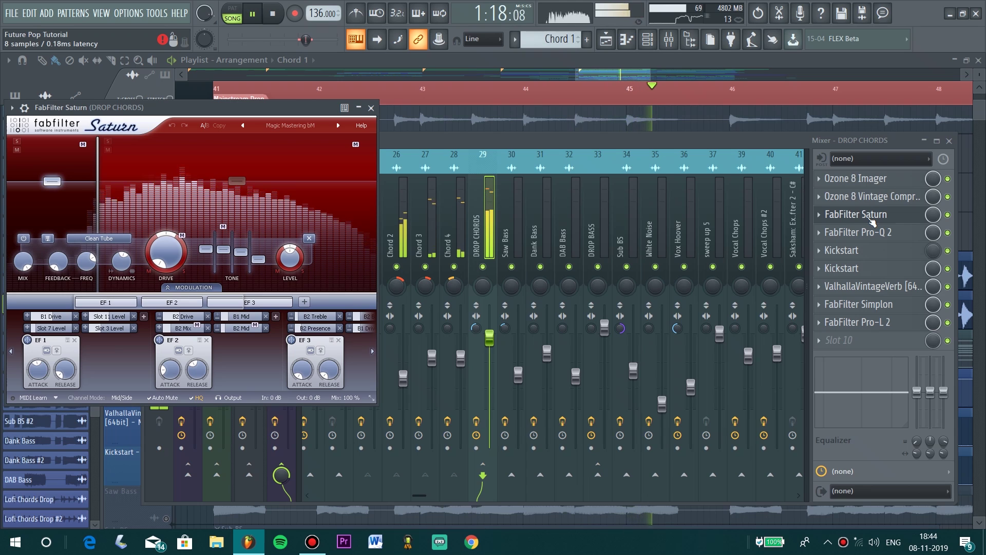
pyautogui.moveTo(368, 110); pyautogui.dragTo(546, 109)
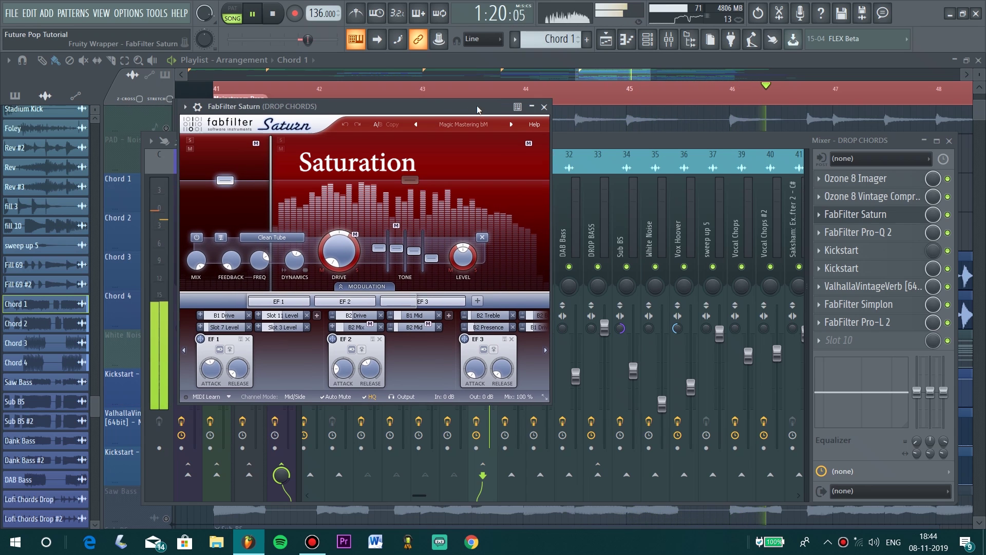
pyautogui.click(548, 107)
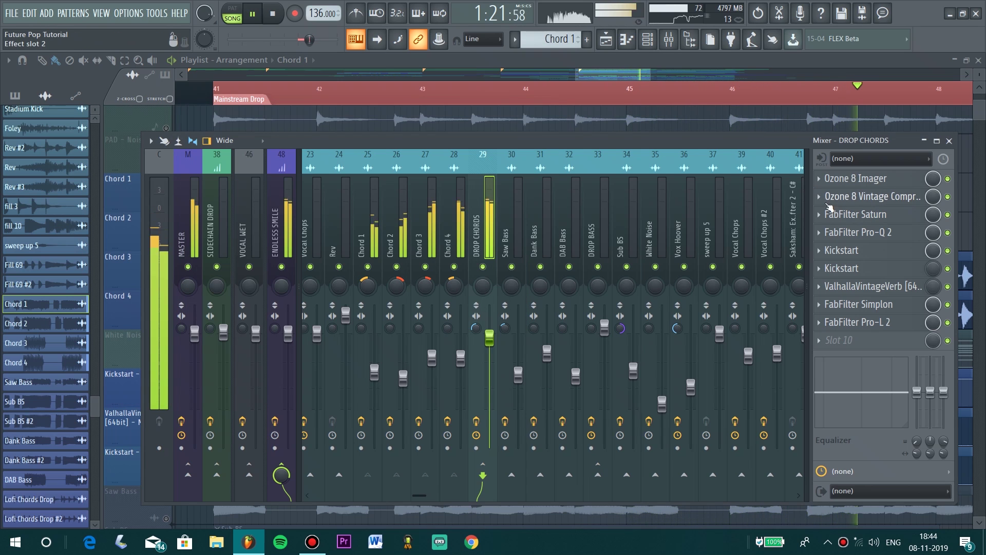
# - Check the FabFilter Pro-Q 2 curve and the first Kickstart sidechain on the DROP CHORDS mixer track
pyautogui.click(885, 234)
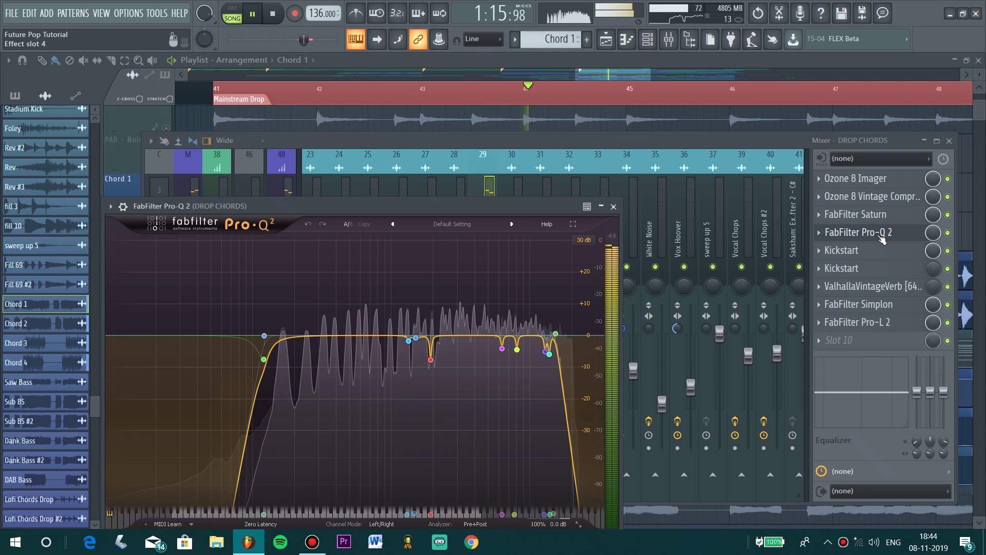
pyautogui.click(879, 236)
pyautogui.click(874, 254)
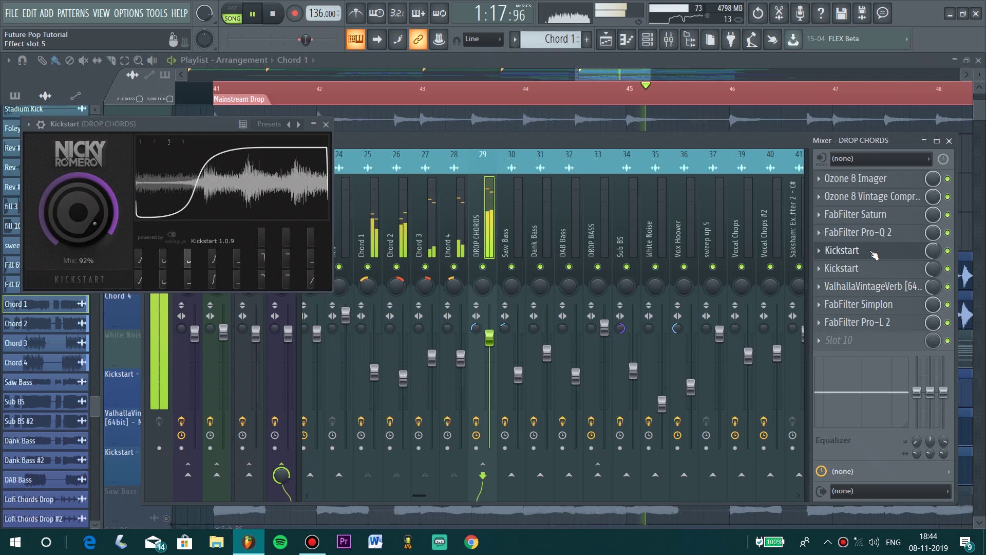
pyautogui.click(875, 253)
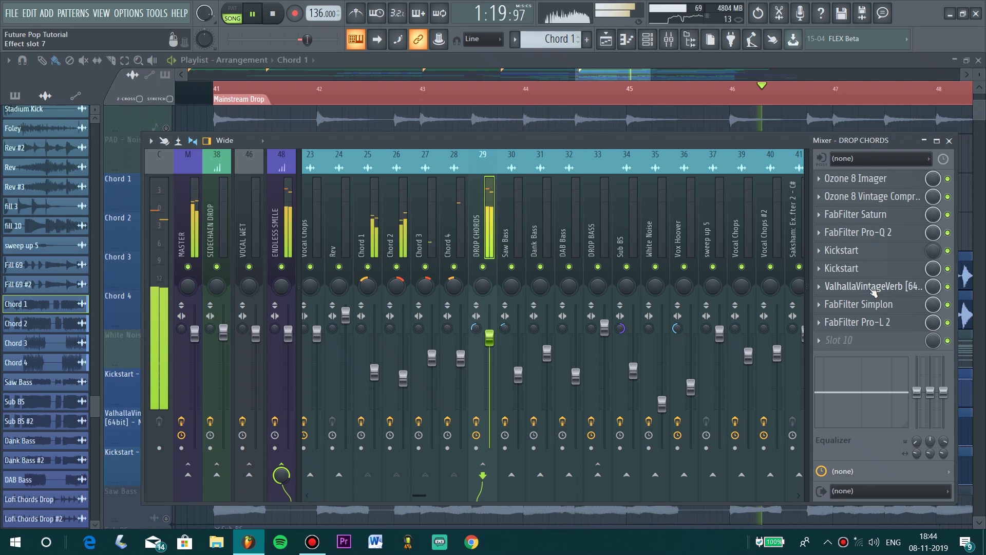
# - Review ValhallaVintageVerb, FabFilter Simplon and FabFilter Pro-L 2 in turn on the DROP CHORDS mixer track
pyautogui.click(873, 287)
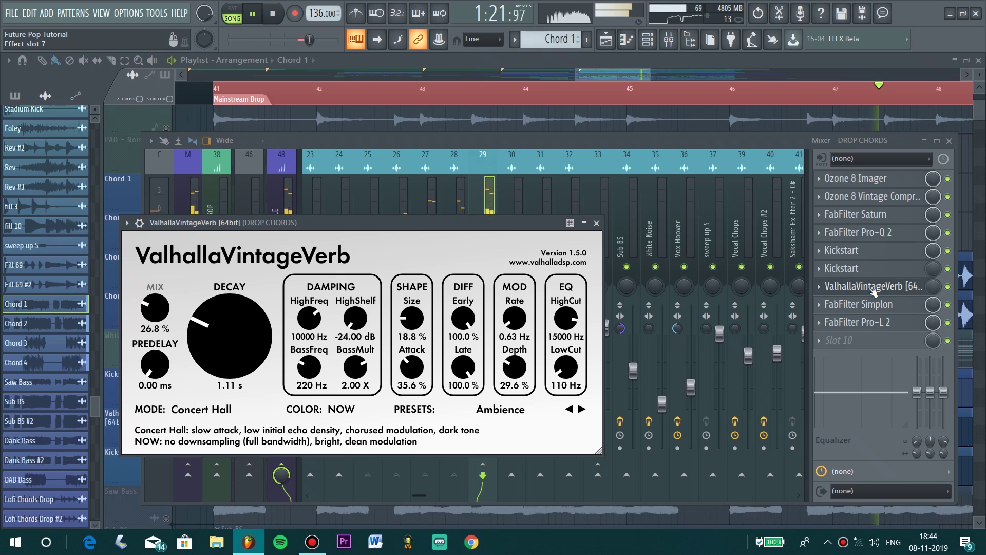
pyautogui.click(873, 291)
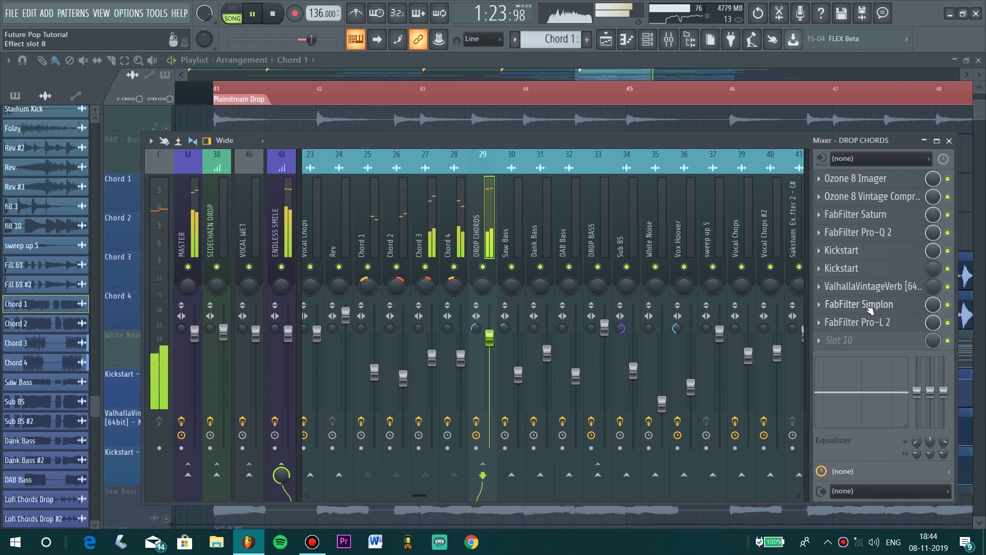
pyautogui.click(869, 306)
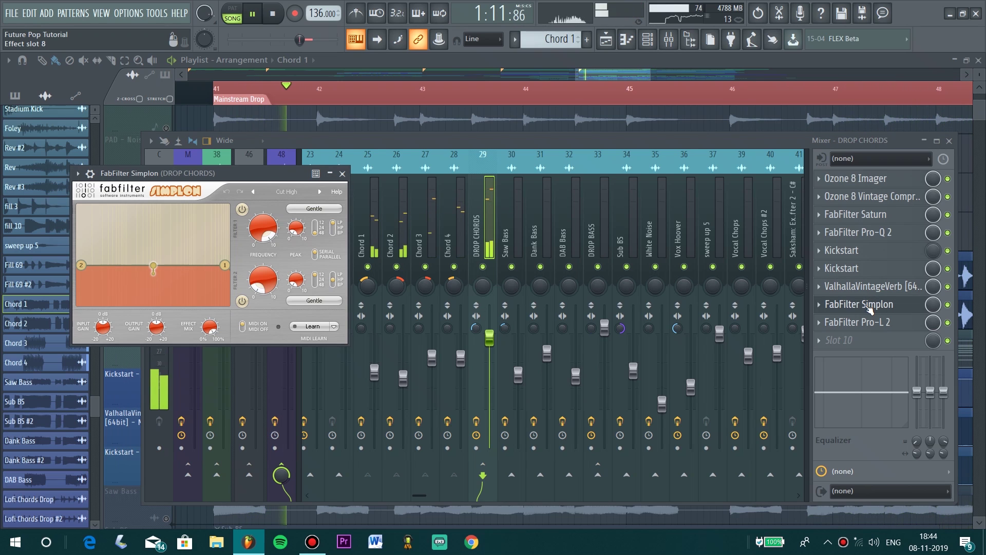
pyautogui.click(870, 305)
pyautogui.click(867, 324)
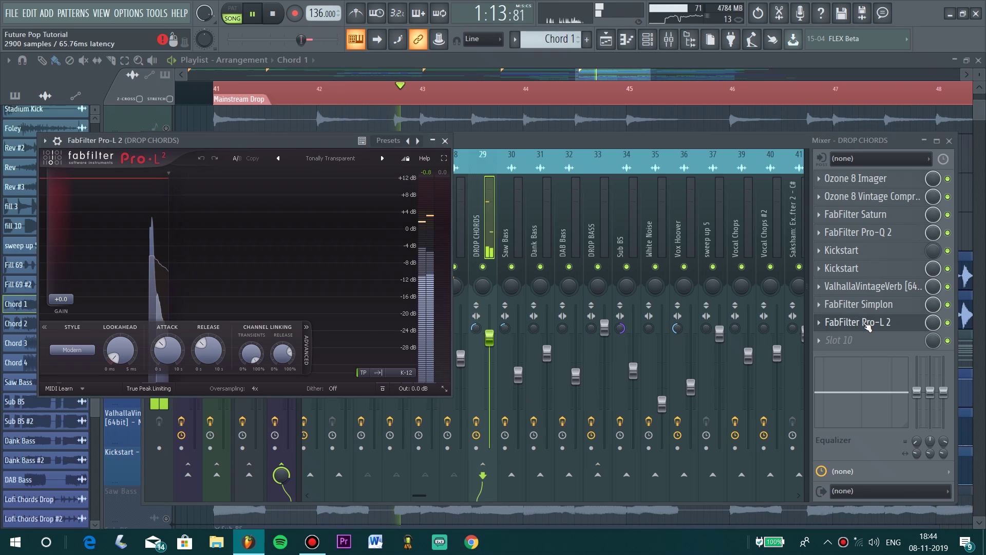
pyautogui.click(867, 323)
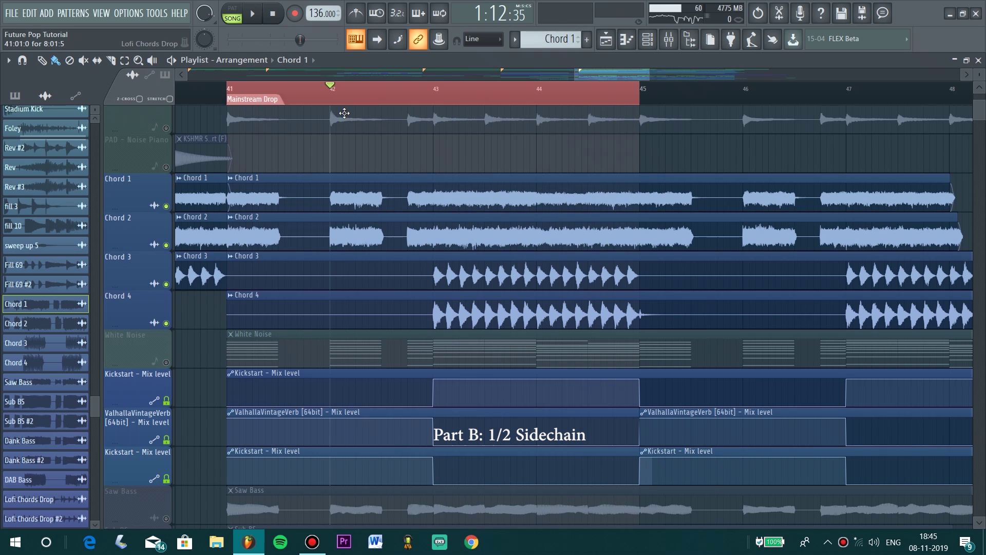
# - Solo the Sub BS and Dank Bass playlist tracks in turn to hear each bass layer alone
pyautogui.click(329, 102)
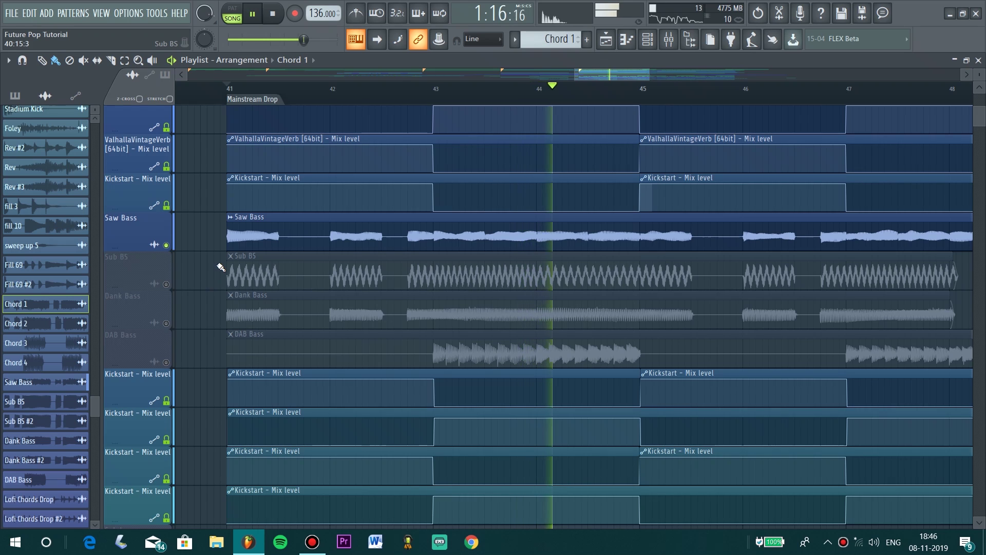
pyautogui.press('space')
pyautogui.moveTo(166, 285); pyautogui.dragTo(166, 245)
pyautogui.press('space')
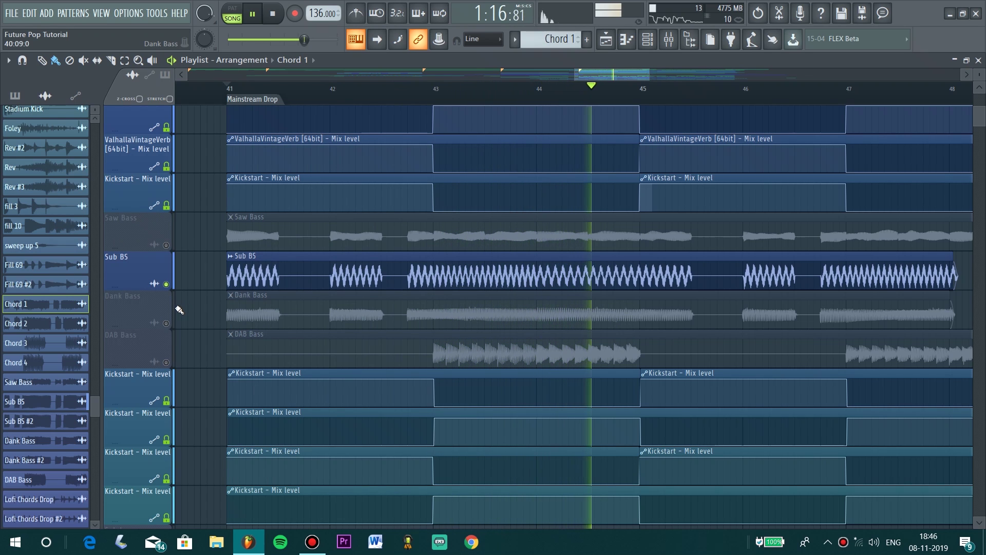
pyautogui.press('space')
pyautogui.moveTo(166, 284); pyautogui.dragTo(168, 327)
pyautogui.press('space')
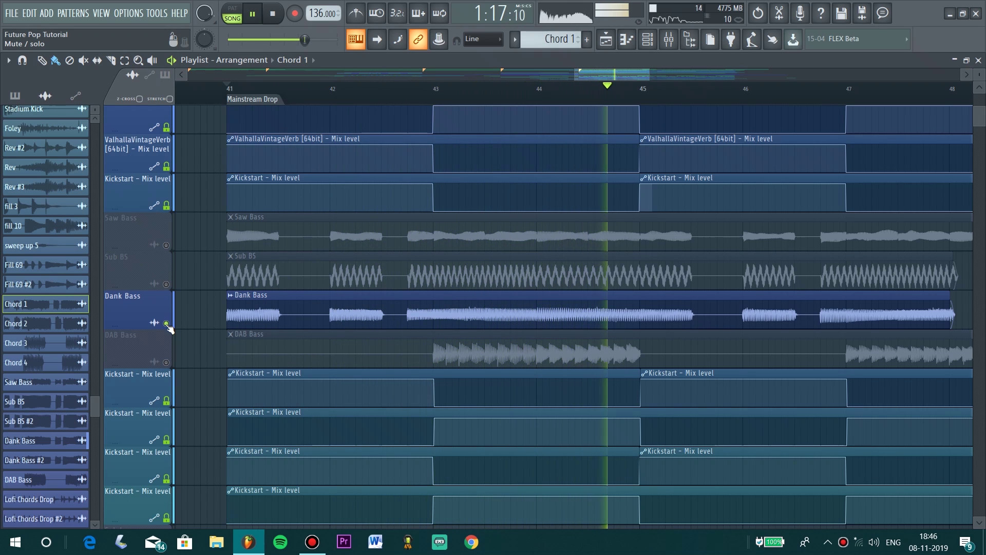
# - Solo the DAB Bass playlist track and play it from bar 43
pyautogui.press('space')
pyautogui.rightClick(166, 362)
pyautogui.press('space')
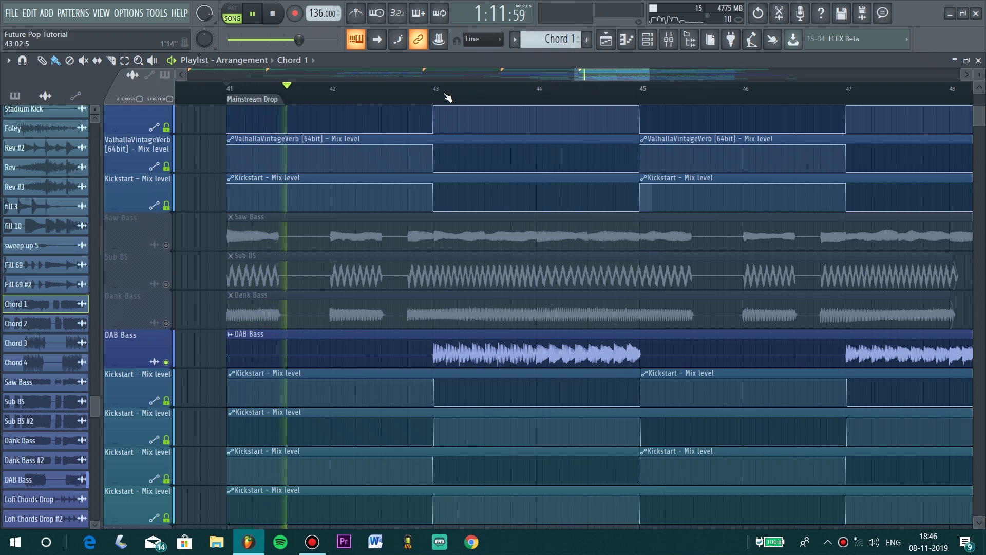
pyautogui.click(438, 97)
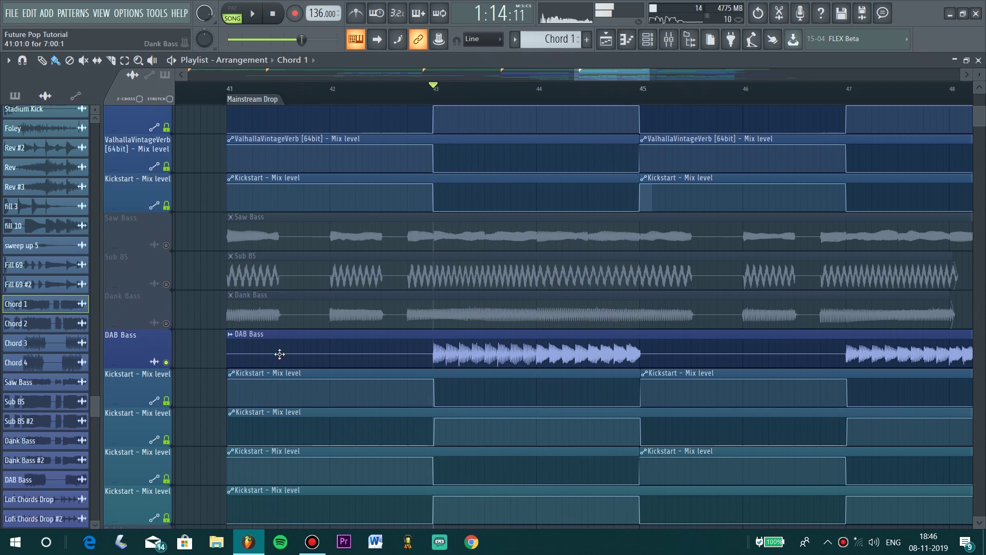
# - Show the mixer and review Fruity parametric EQ 2 on the Saw Bass track
pyautogui.press('F9')
pyautogui.click(828, 185)
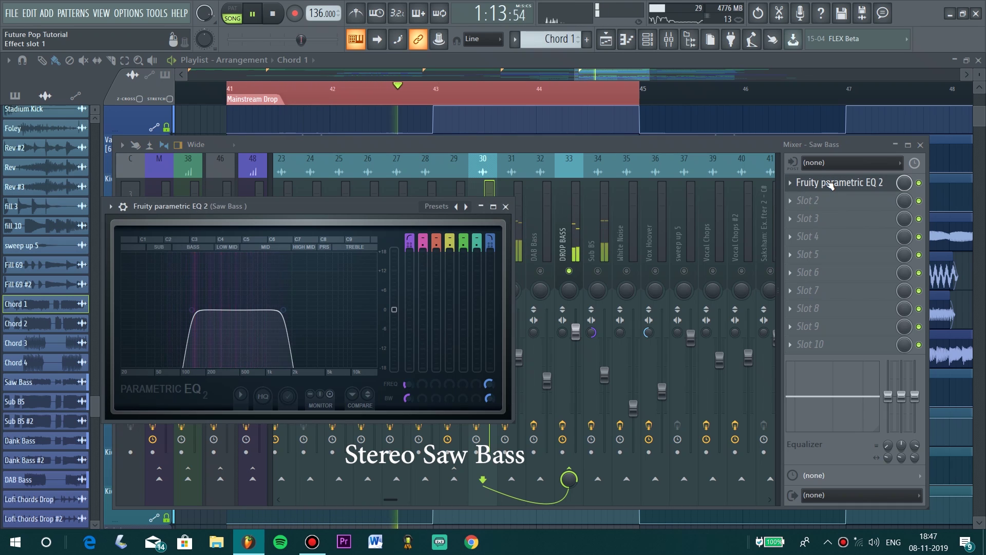
pyautogui.click(831, 184)
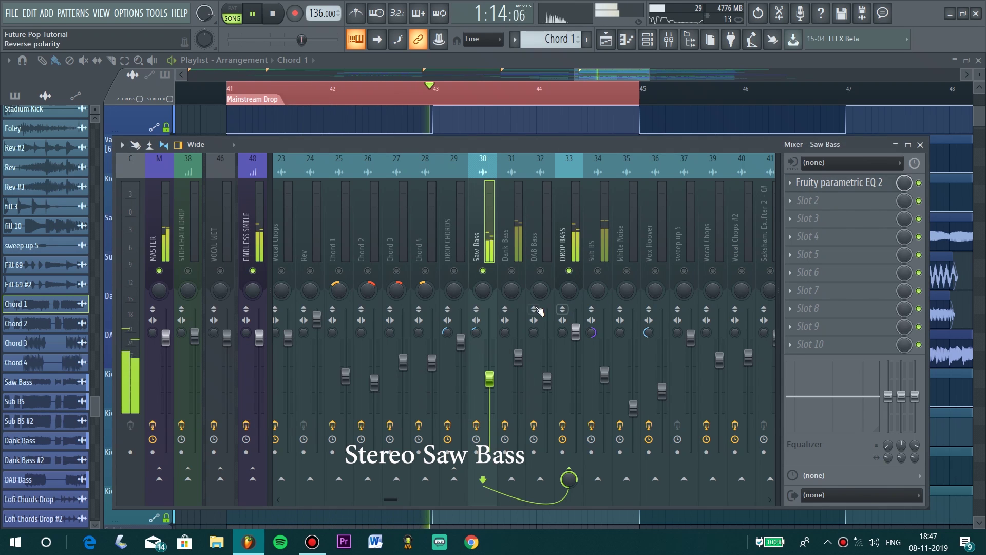
# - Solo the Dank Bass mixer track and review its Fruity parametric EQ 2 and FabFilter Pro-Q 2
pyautogui.click(524, 273)
pyautogui.click(850, 162)
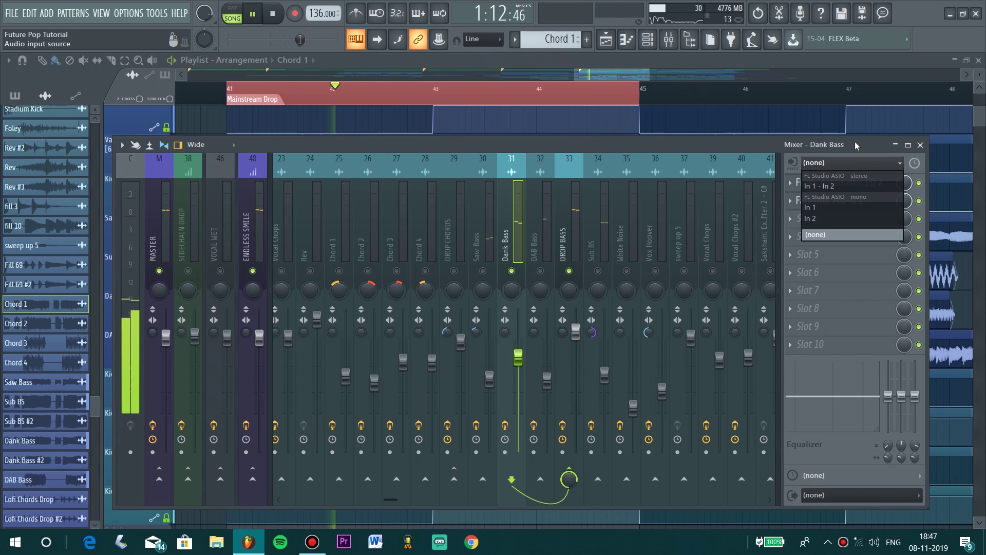
pyautogui.click(856, 146)
pyautogui.click(831, 183)
pyautogui.click(830, 183)
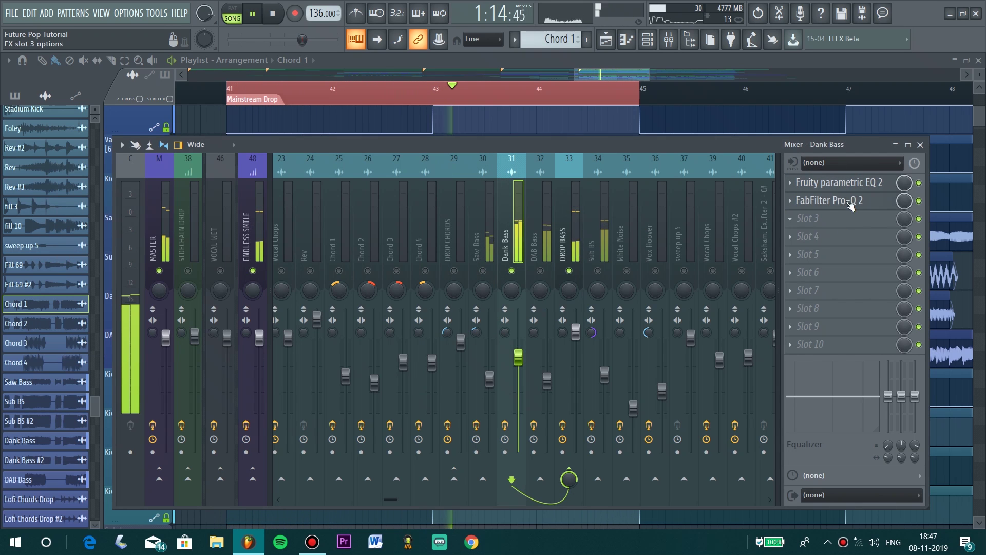
pyautogui.click(853, 200)
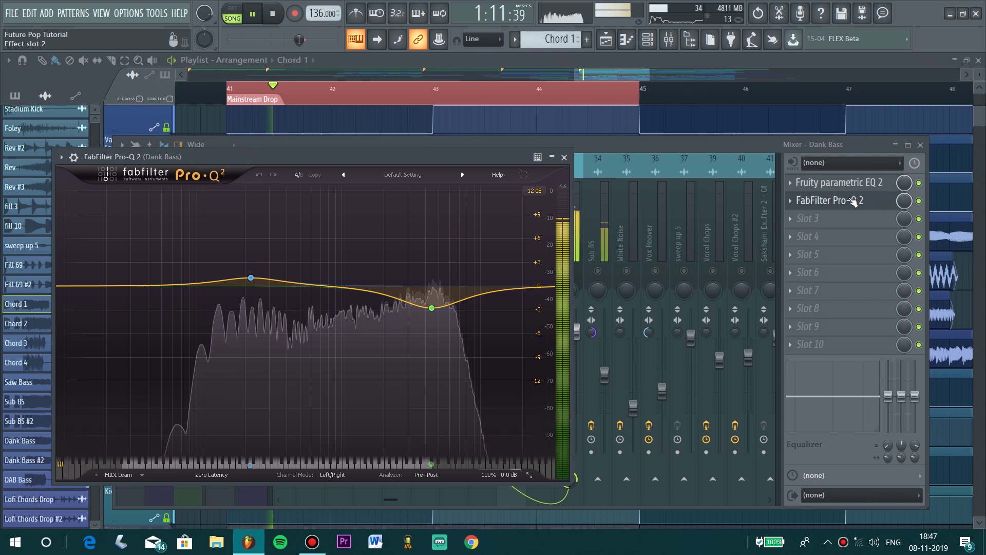
pyautogui.click(853, 200)
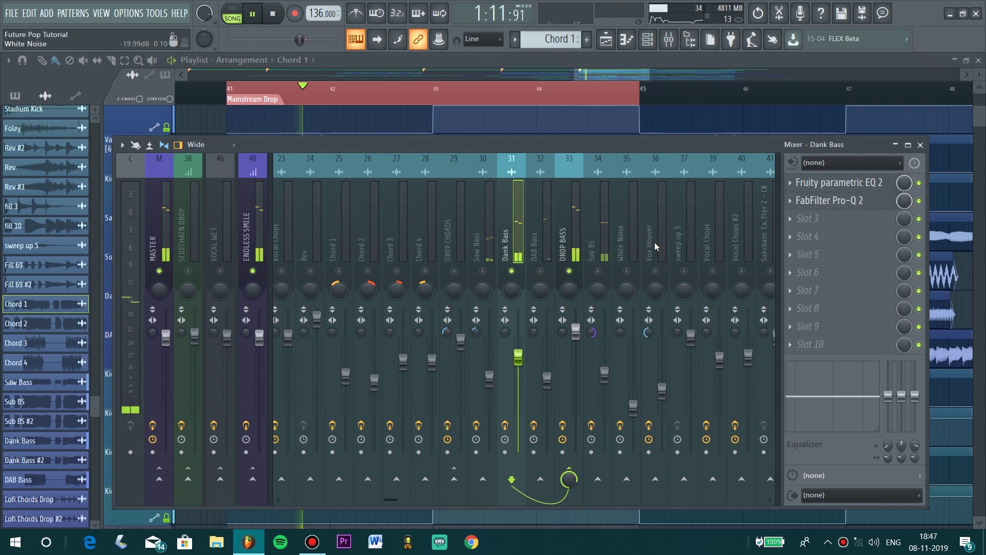
# - Solo the DAB Bass mixer track and check its FabFilter Pro-Q 2
pyautogui.click(545, 268)
pyautogui.click(830, 182)
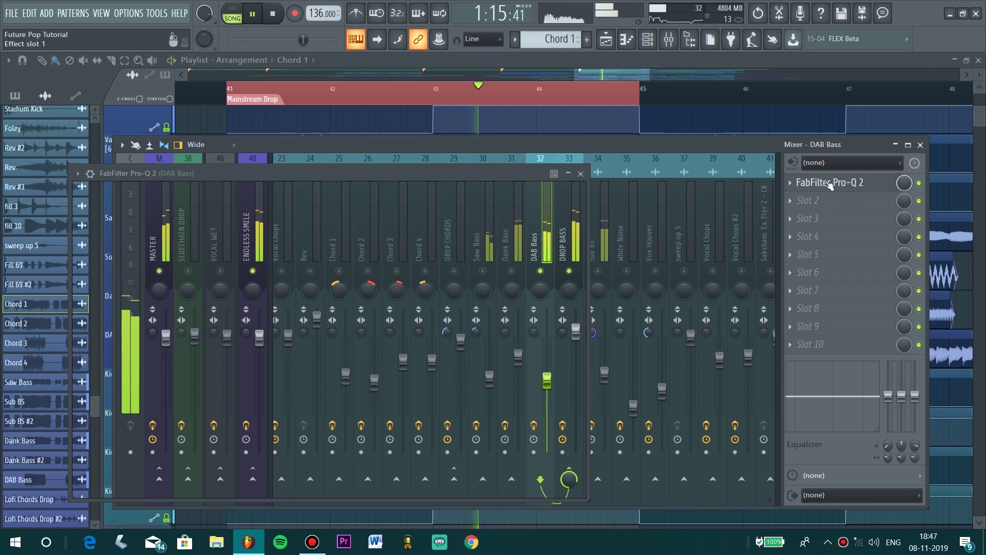
pyautogui.click(581, 171)
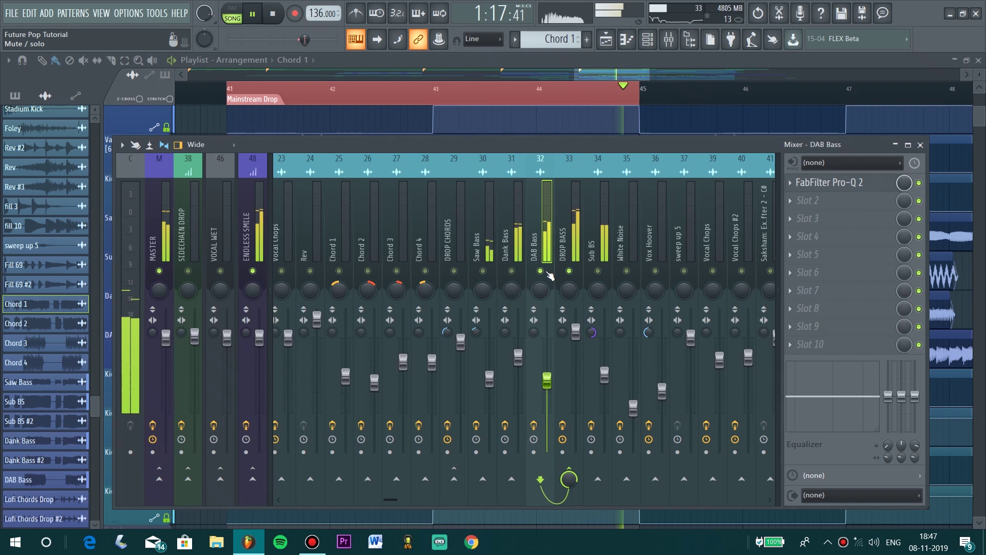
# - Mute the Sub BS mixer track and review Ozone 8 Imager and Ozone 8 Vintage Compressor on the DROP BASS bus
pyautogui.click(563, 256)
pyautogui.click(598, 271)
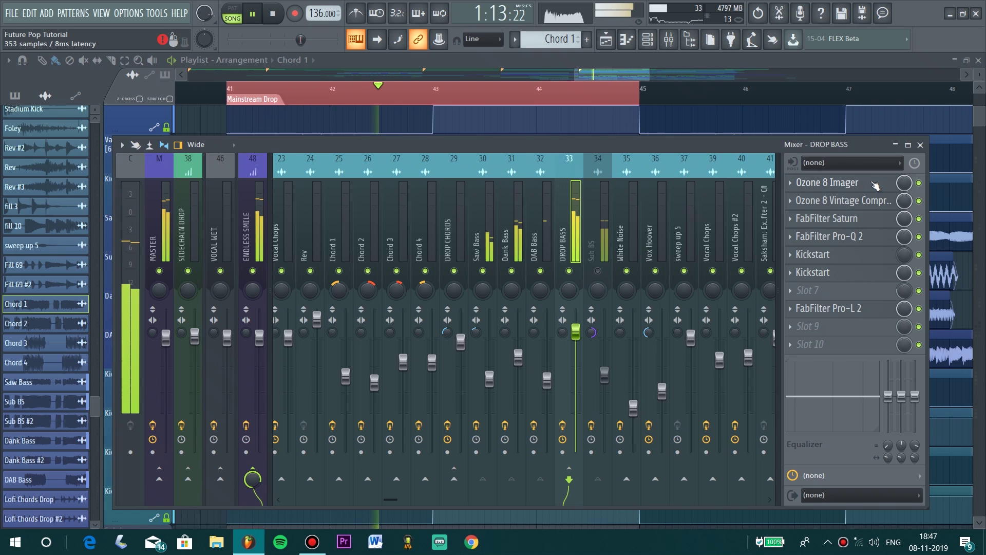
pyautogui.click(867, 182)
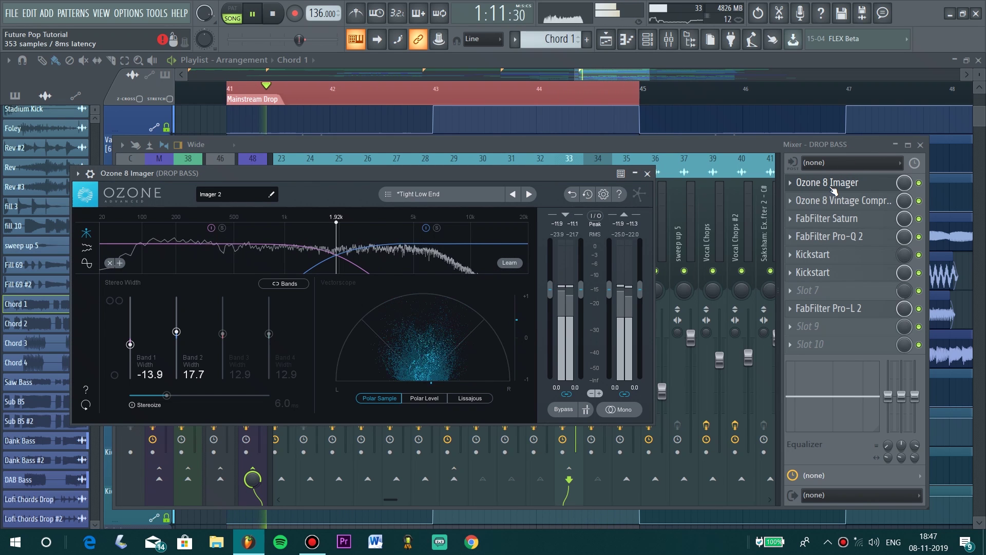
pyautogui.click(833, 186)
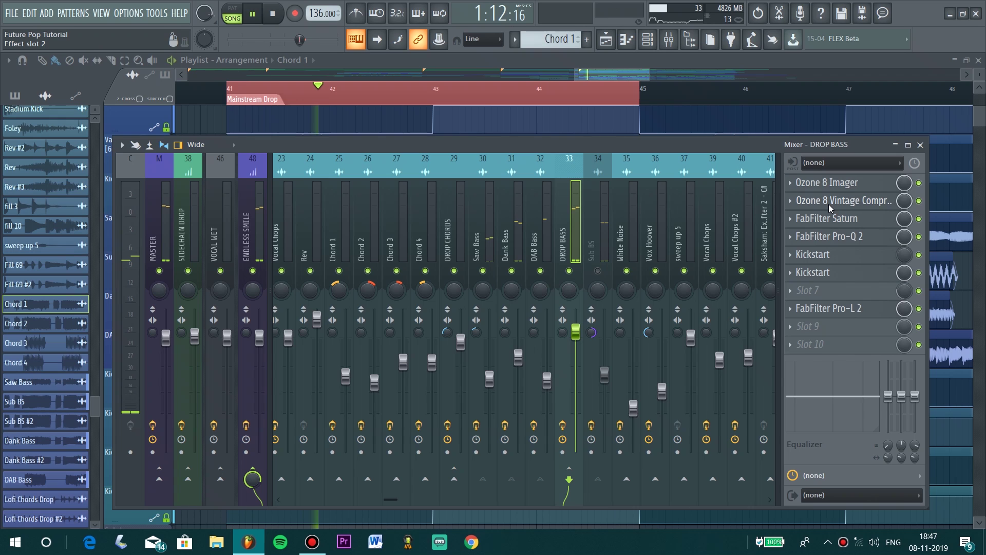
pyautogui.click(829, 204)
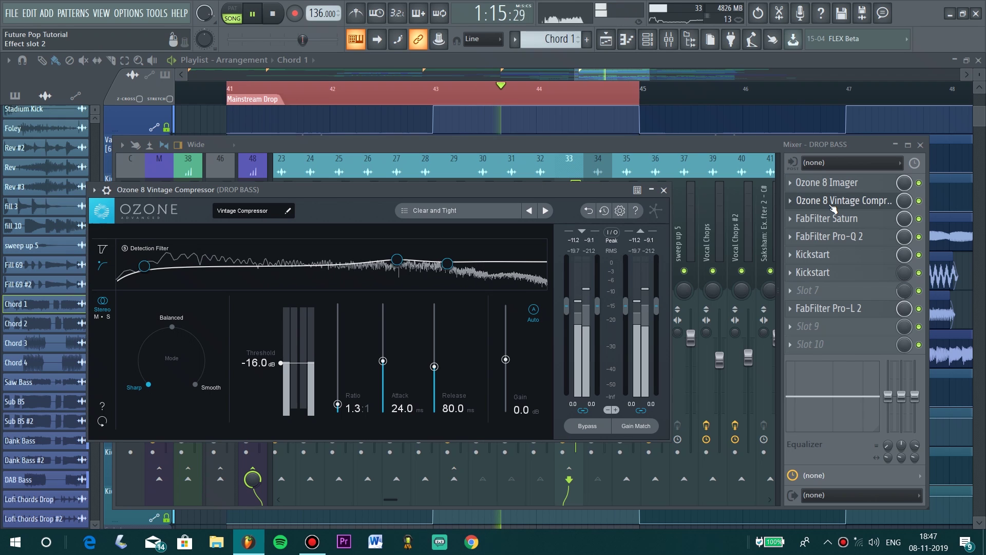
pyautogui.click(832, 206)
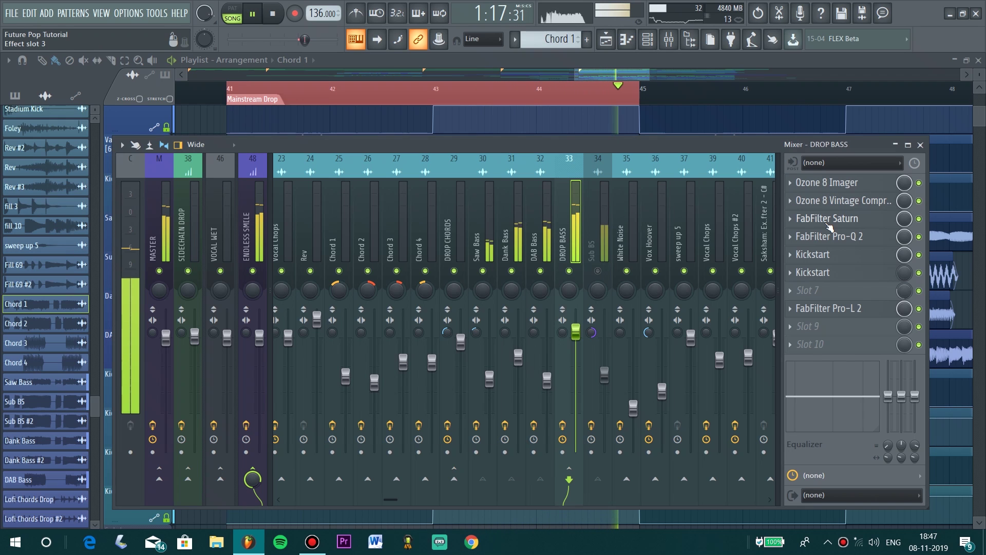
# - Review FabFilter Saturn and FabFilter Pro-Q 2 on the DROP BASS mixer track
pyautogui.click(828, 225)
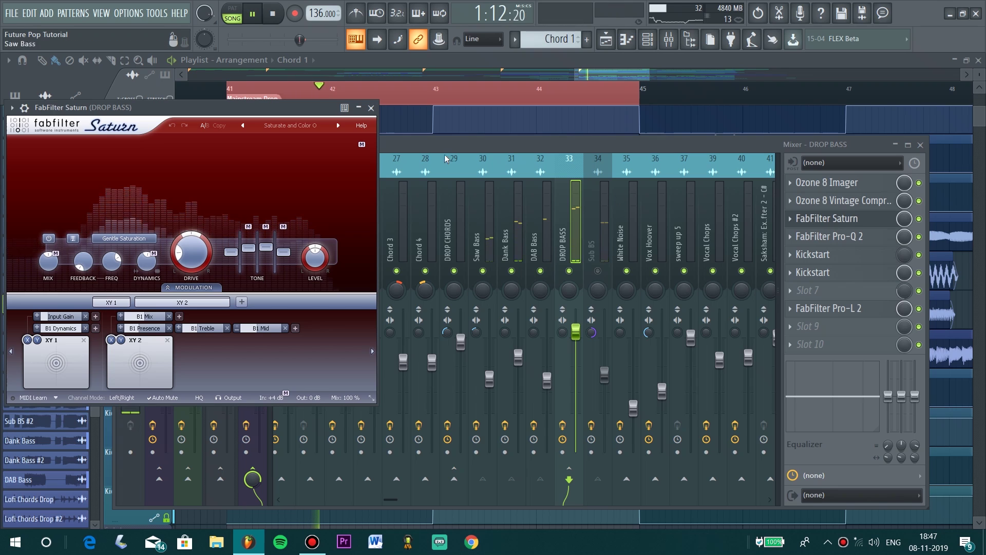
pyautogui.moveTo(343, 114); pyautogui.dragTo(563, 126)
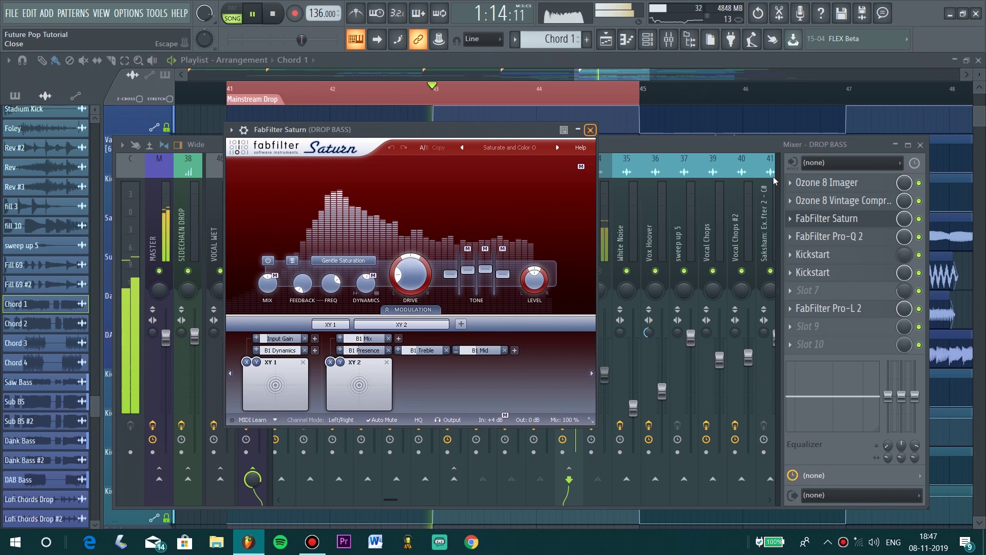
pyautogui.click(832, 218)
pyautogui.click(879, 244)
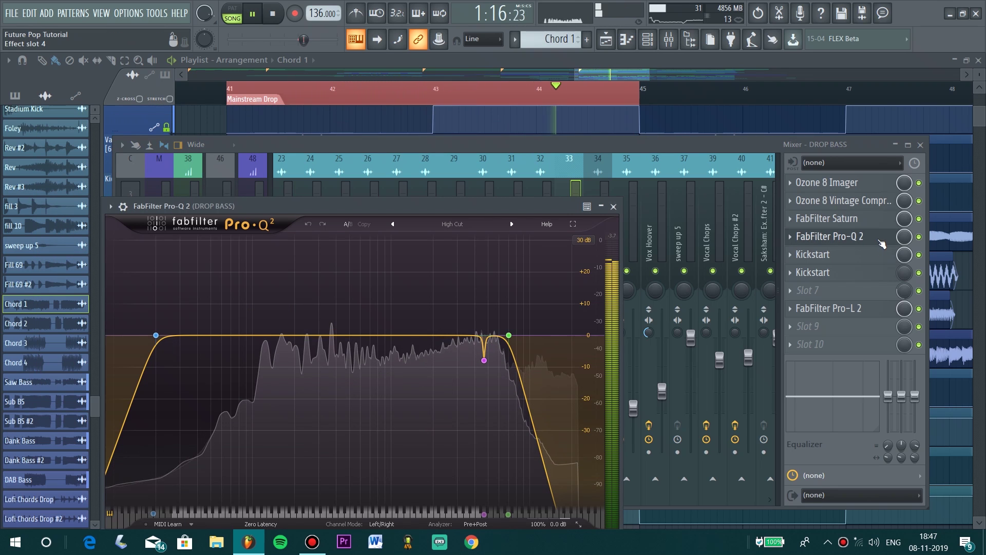
pyautogui.click(879, 244)
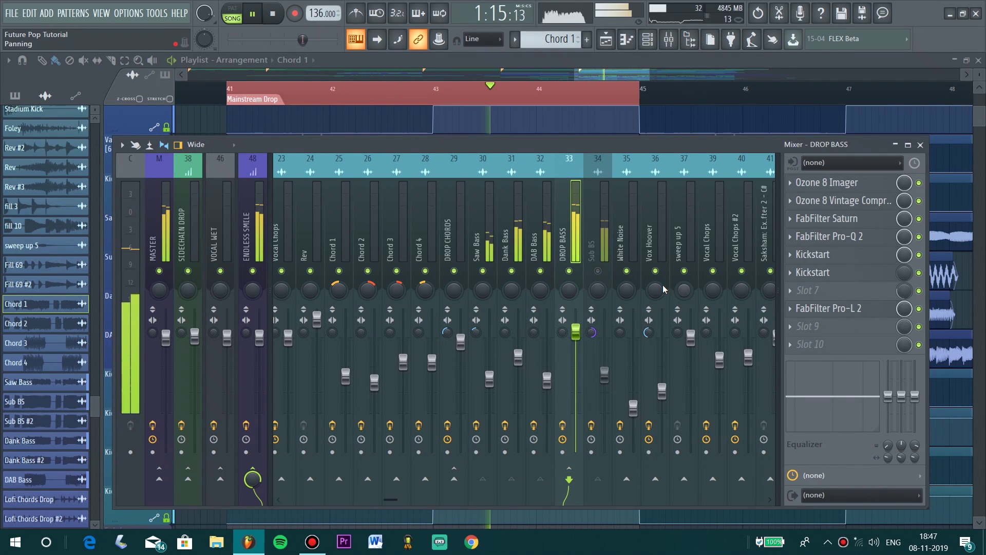
# - Solo the Sub BS mixer track to check its Fruity parametric EQ 2, unsolo it and close the mixer
pyautogui.rightClick(598, 271)
pyautogui.click(853, 190)
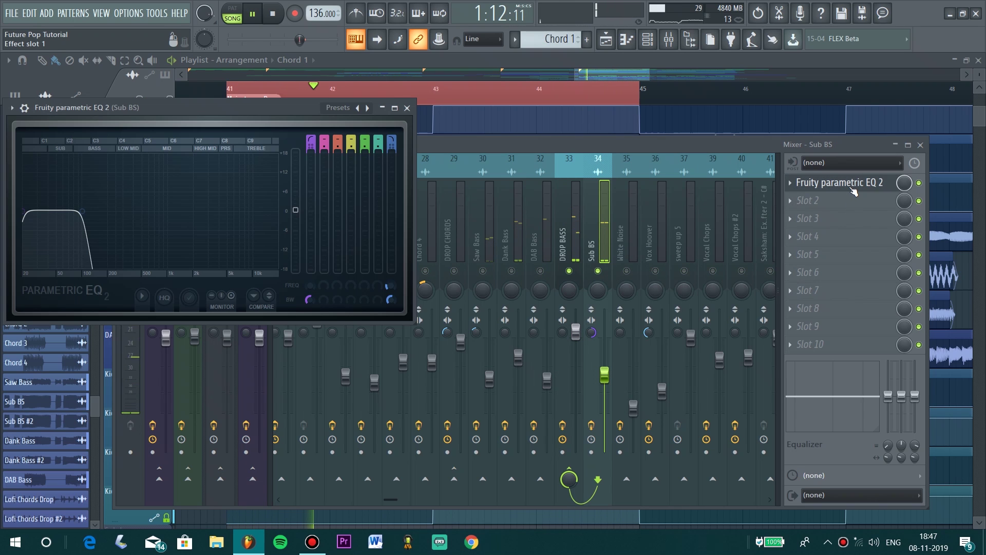
pyautogui.click(853, 190)
pyautogui.rightClick(598, 271)
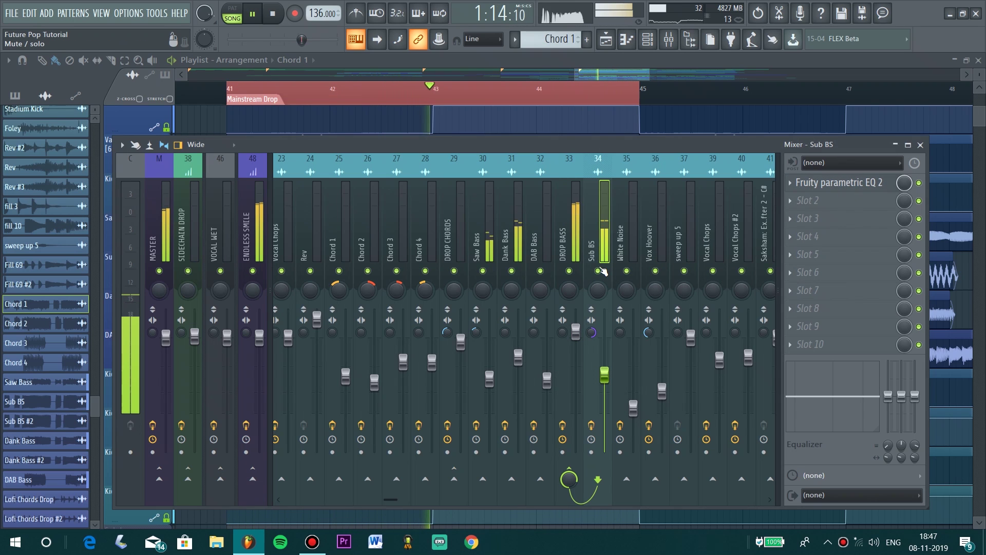
pyautogui.click(921, 145)
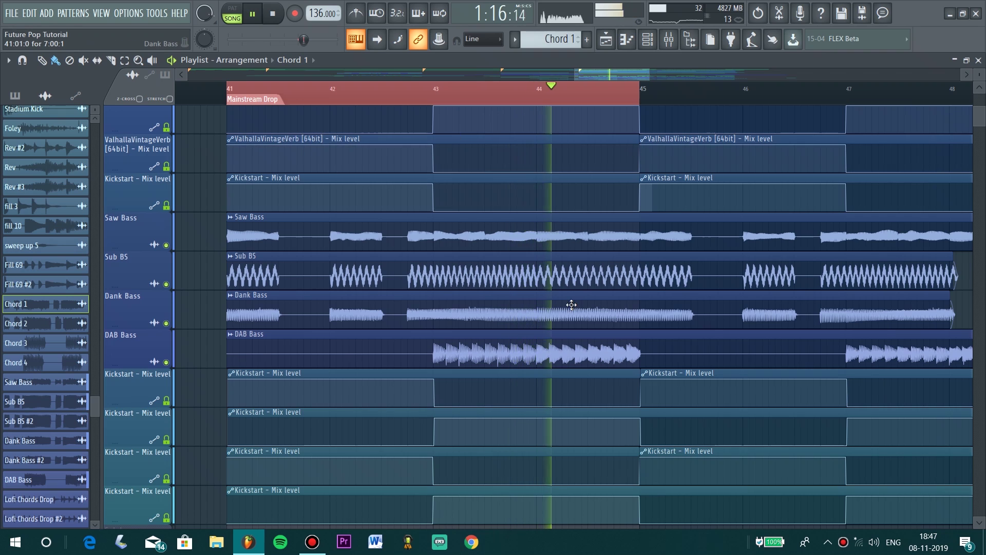
pyautogui.scroll(-2, 574, 304)
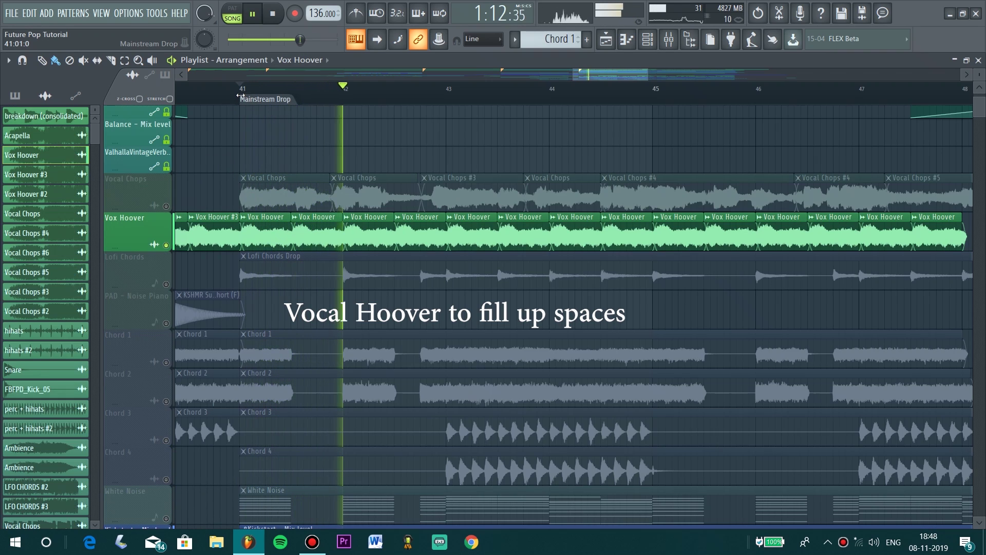
# - Loop playback of the Vox Hoover track from bar 41 to 43 and open its channel settings and mixer track
pyautogui.press('space')
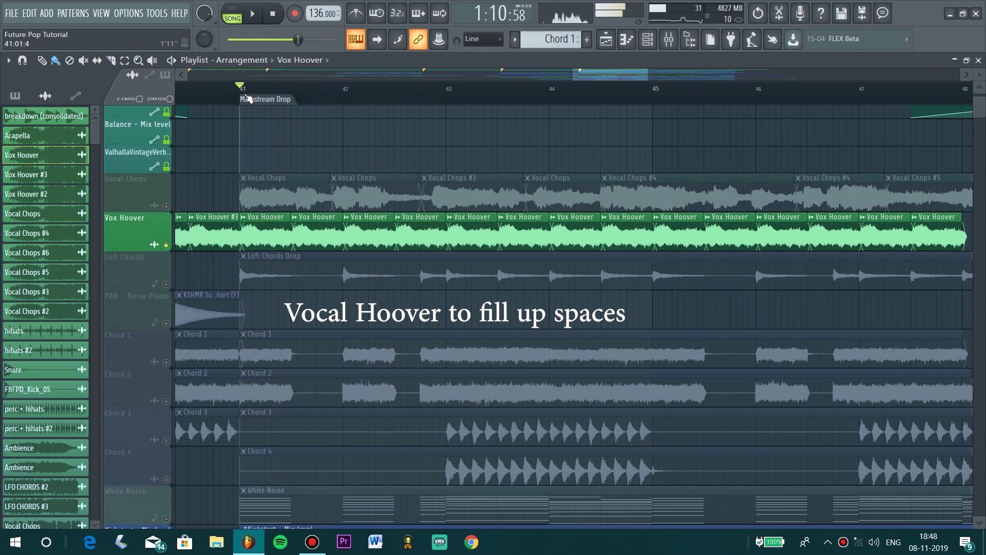
pyautogui.moveTo(246, 97); pyautogui.dragTo(446, 97)
pyautogui.press('space')
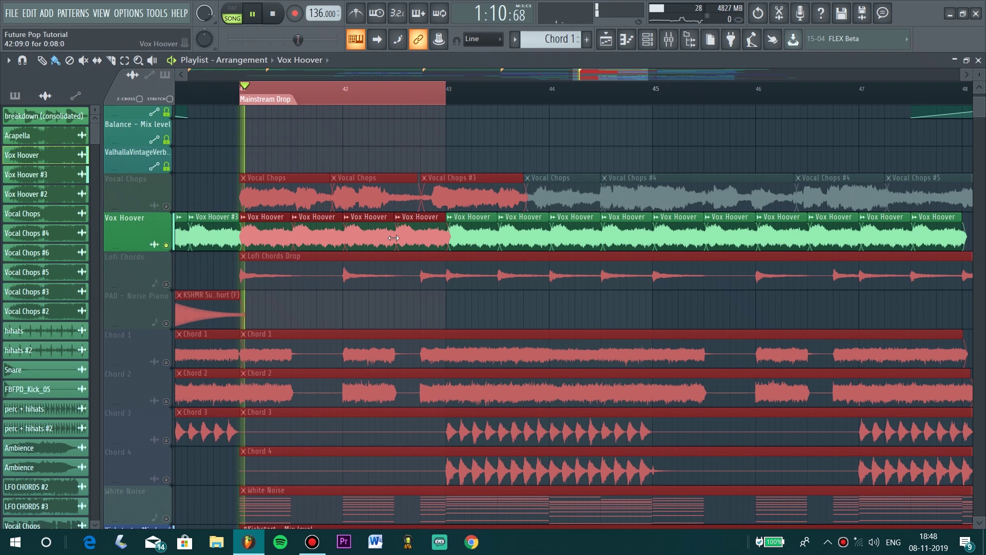
pyautogui.doubleClick(378, 235)
pyautogui.click(438, 222)
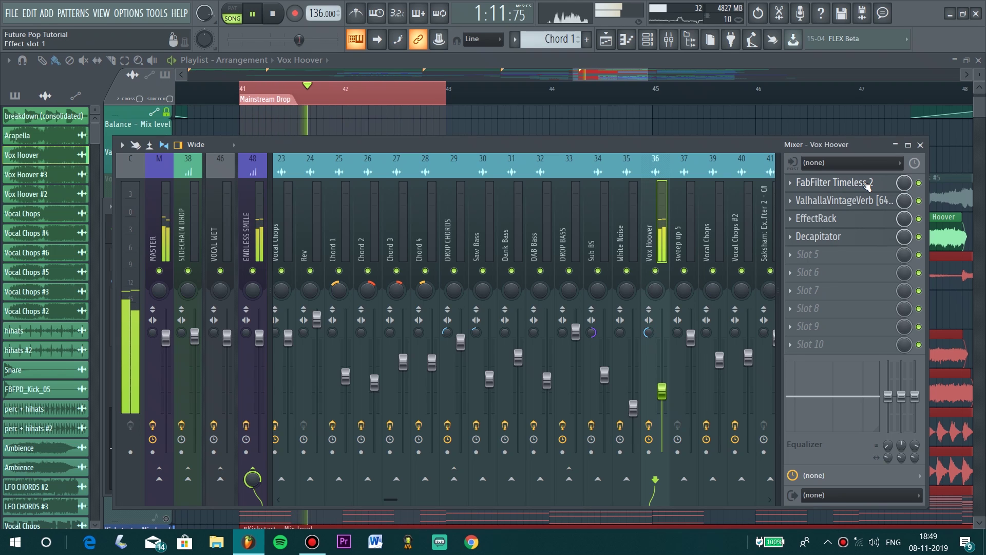
# - Bypass ValhallaVintageVerb, EffectRack and Decapitator on Vox Hoover and audition FabFilter Timeless 2 alone
pyautogui.click(867, 186)
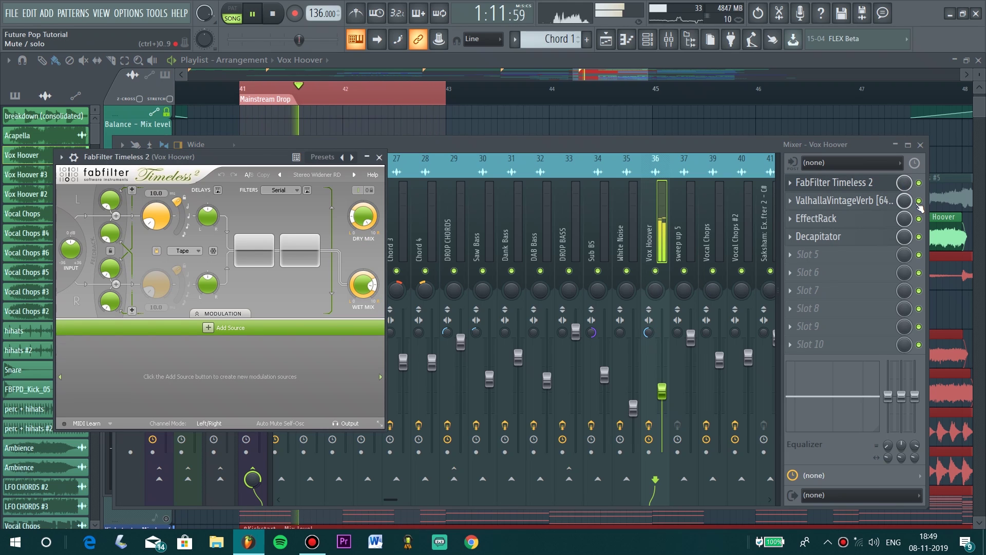
pyautogui.click(919, 201)
pyautogui.click(919, 219)
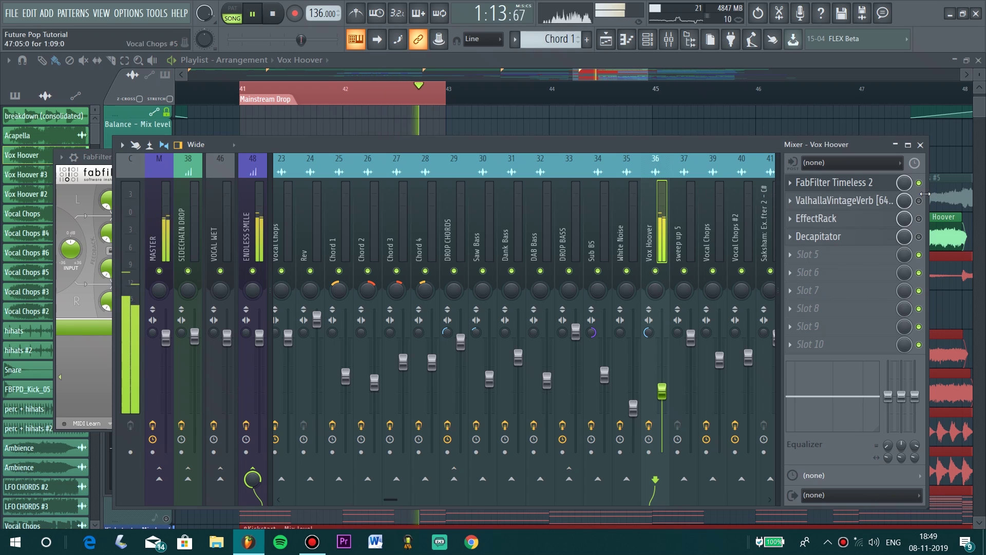
pyautogui.click(865, 189)
pyautogui.click(873, 182)
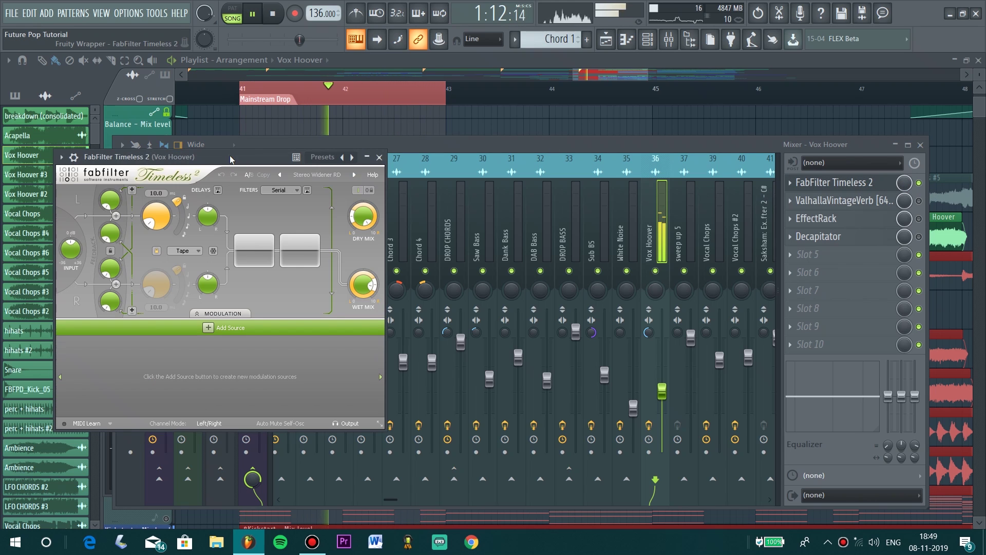
pyautogui.click(919, 183)
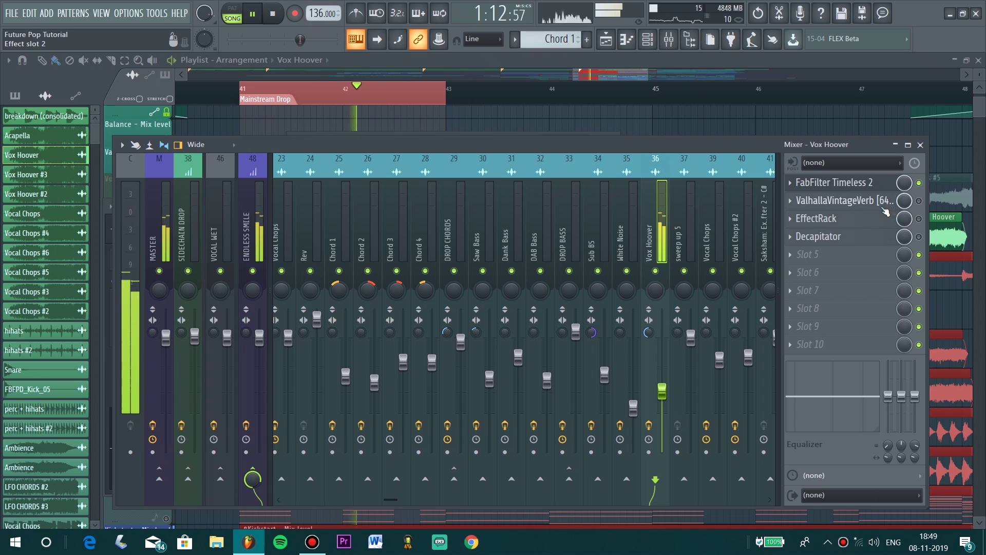
# - Re-enable ValhallaVintageVerb on the Vox Hoover track and review its Vocal Hall settings
pyautogui.click(873, 201)
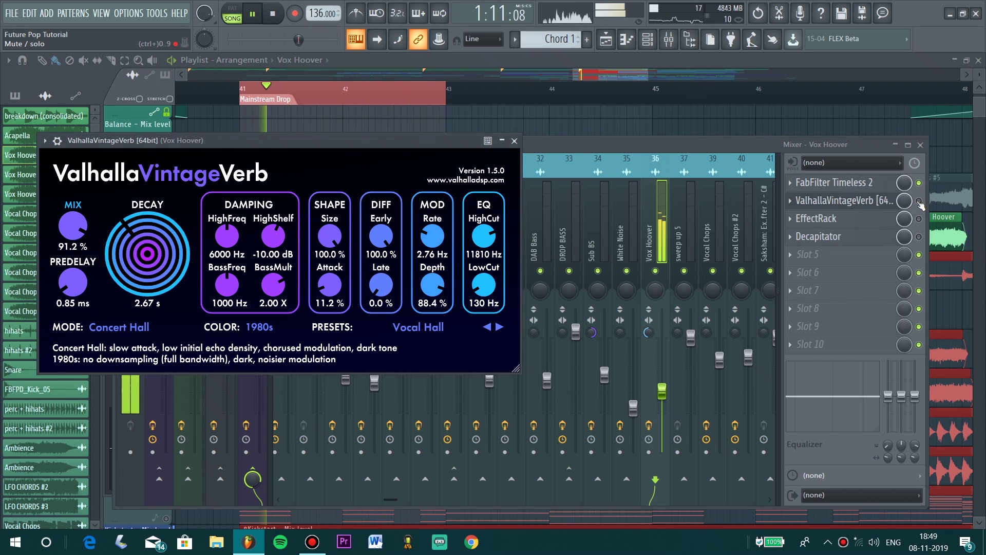
pyautogui.click(919, 201)
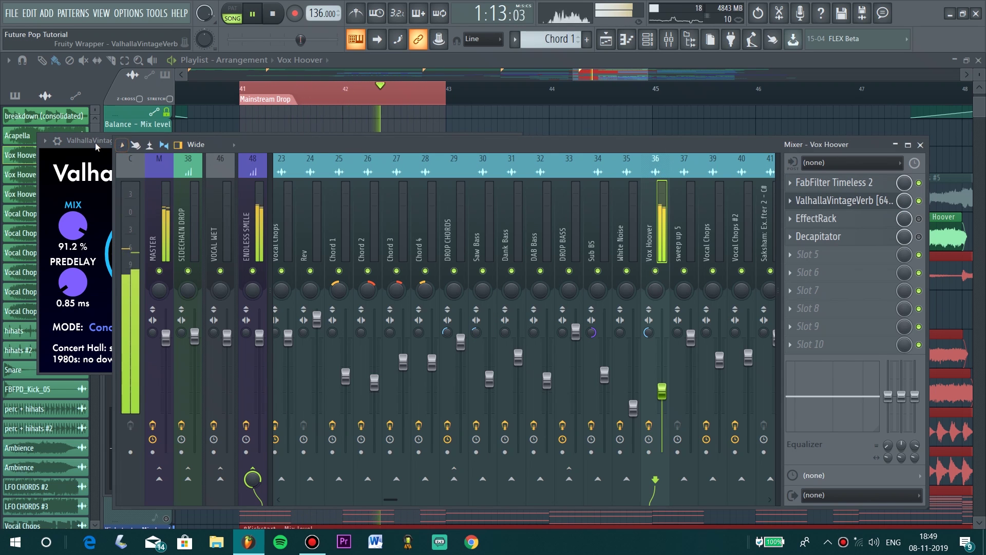
pyautogui.moveTo(95, 147); pyautogui.dragTo(361, 132)
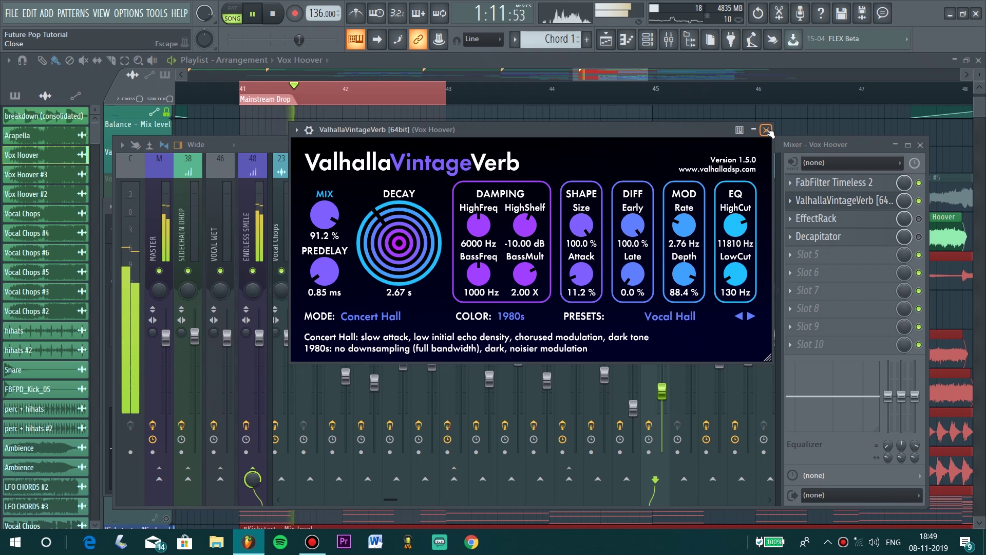
pyautogui.click(911, 208)
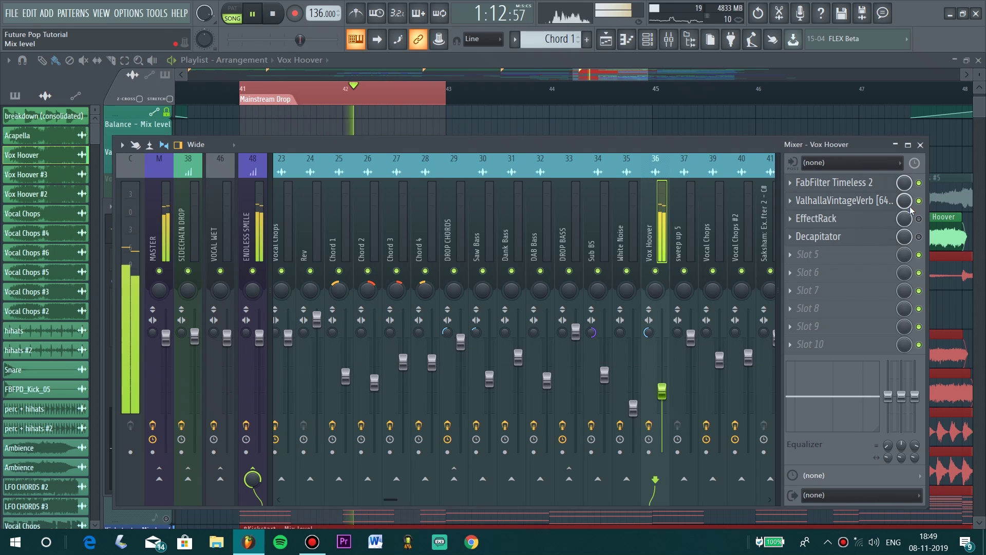
# - Re-enable and review EffectRack and Decapitator on Vox Hoover, stop playback and close the mixer and channel settings
pyautogui.click(875, 219)
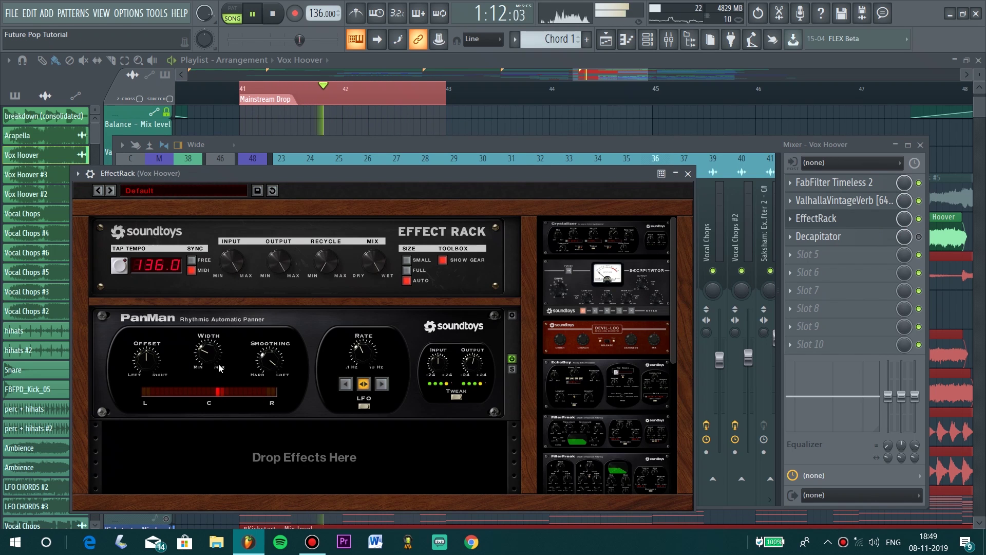
pyautogui.click(689, 174)
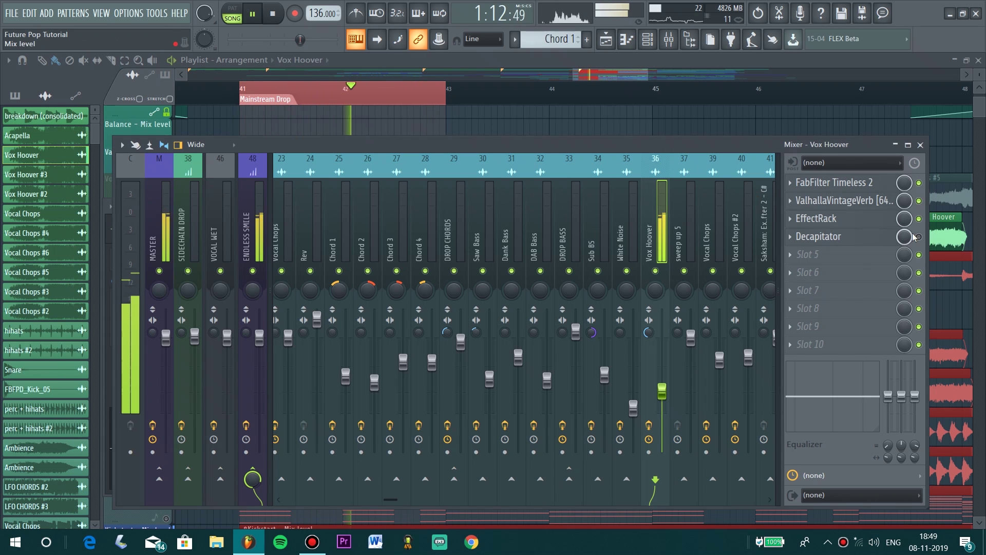
pyautogui.click(883, 237)
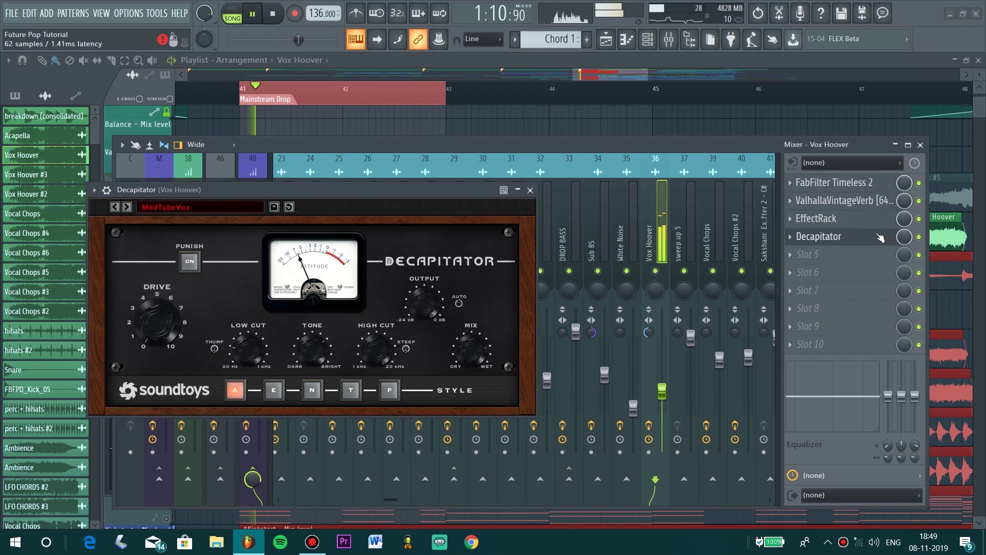
pyautogui.click(875, 238)
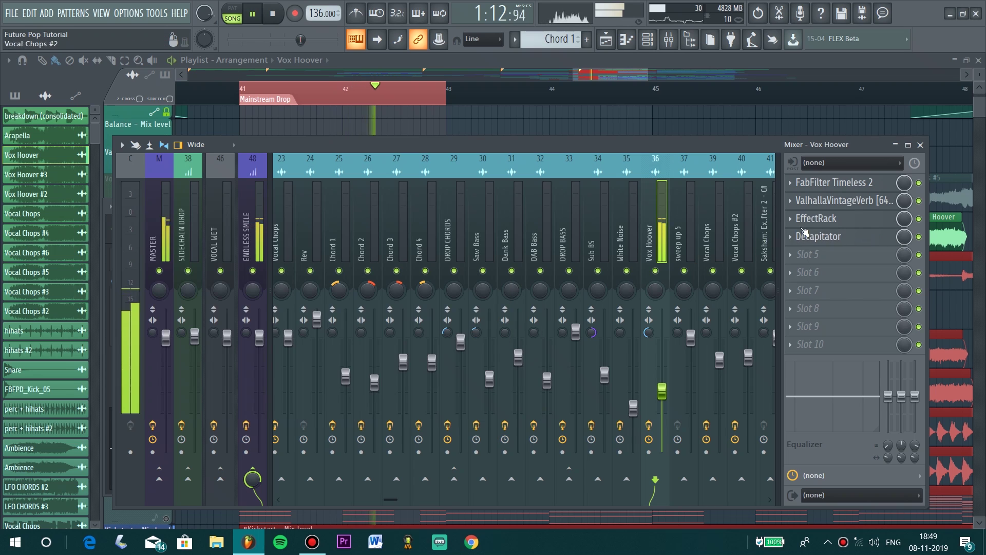
pyautogui.click(920, 146)
pyautogui.press('space')
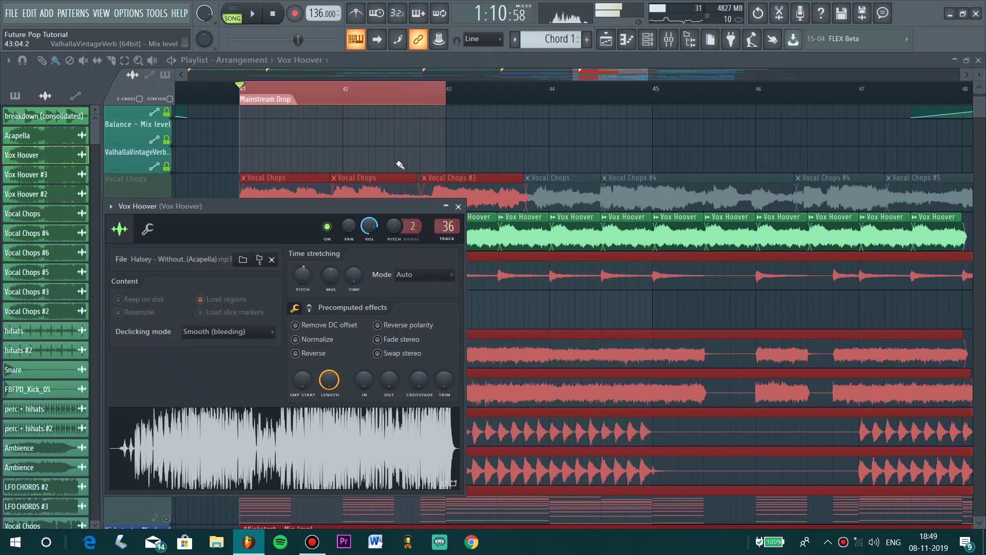
pyautogui.click(458, 207)
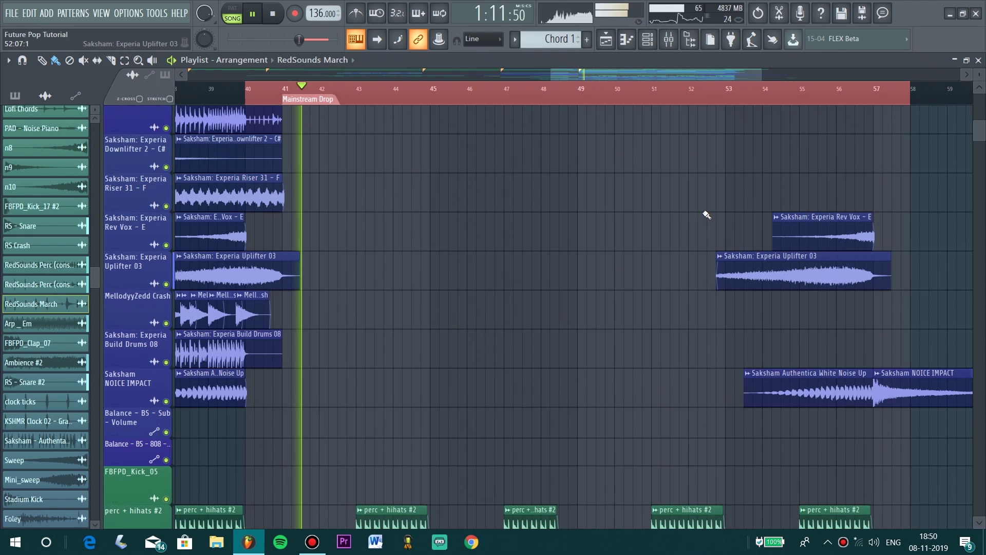
# - Look through the drop's playlist tracks during playback, down to the sweeps, foley, fills and RedSounds March percussion
pyautogui.scroll(6, 704, 216)
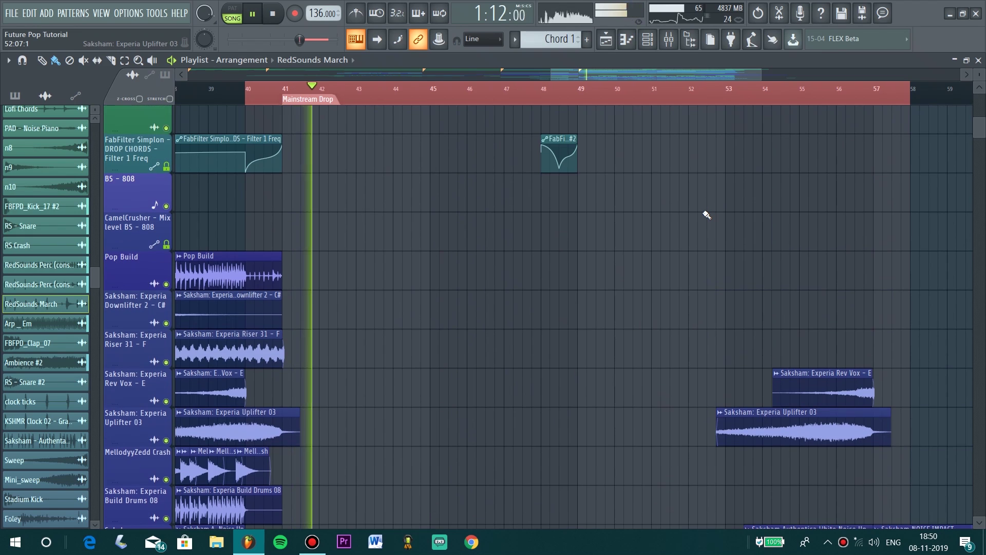
pyautogui.scroll(8, 717, 232)
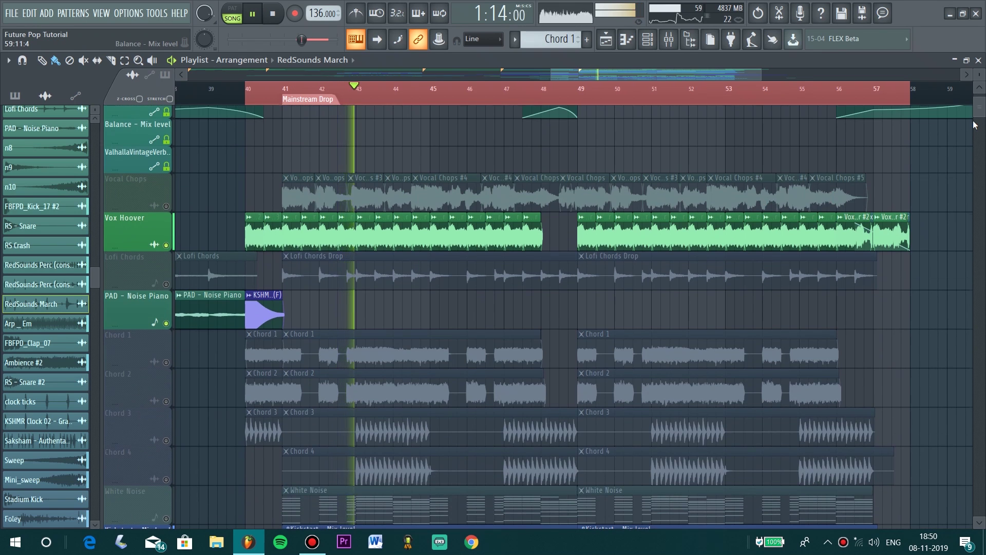
pyautogui.moveTo(981, 98); pyautogui.dragTo(981, 72)
pyautogui.scroll(-10, 870, 198)
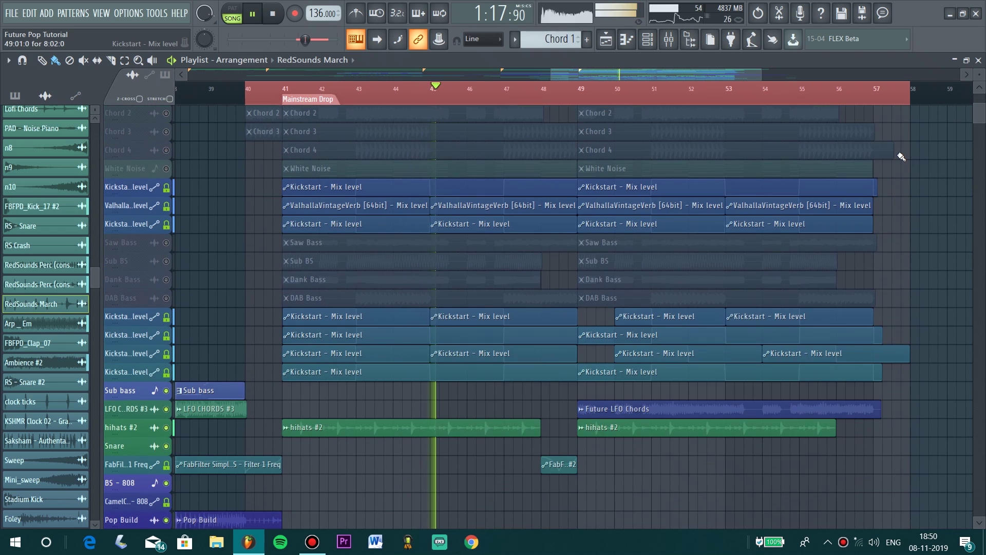
pyautogui.scroll(-10, 902, 154)
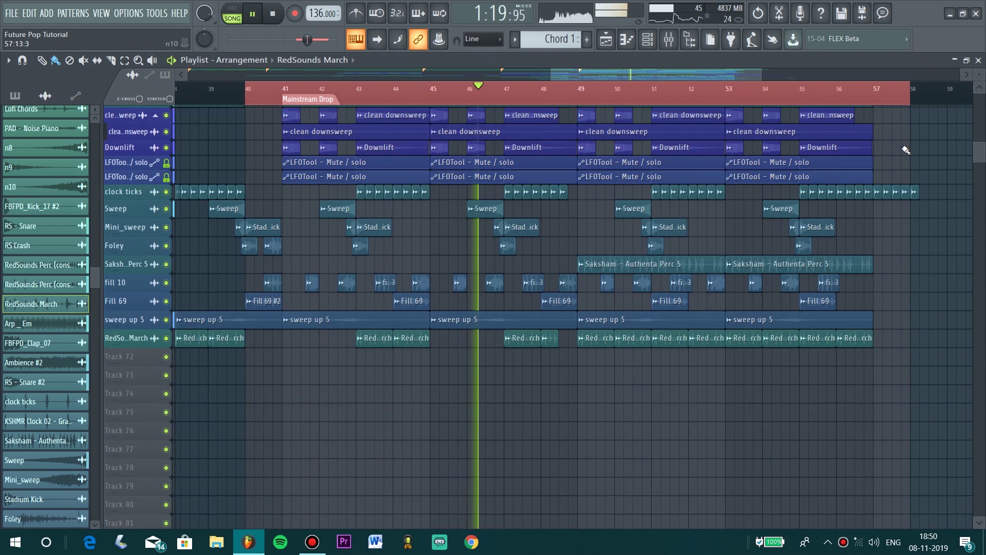
pyautogui.moveTo(980, 77); pyautogui.dragTo(980, 89)
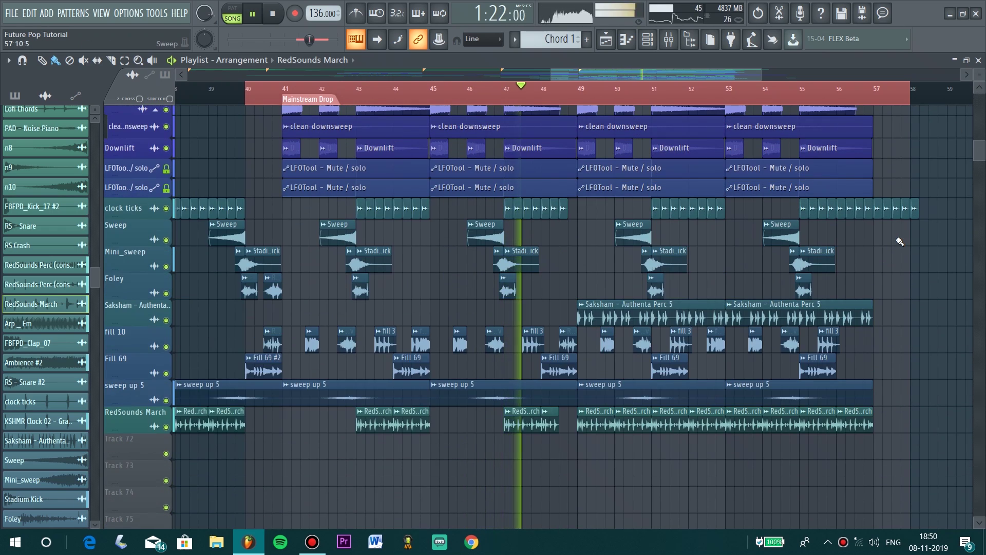
# - Look back up through the drop's playlist tracks during playback, from the percussion and basses to Vox Hoover and Vocal Chops
pyautogui.scroll(5, 900, 239)
pyautogui.scroll(12, 902, 238)
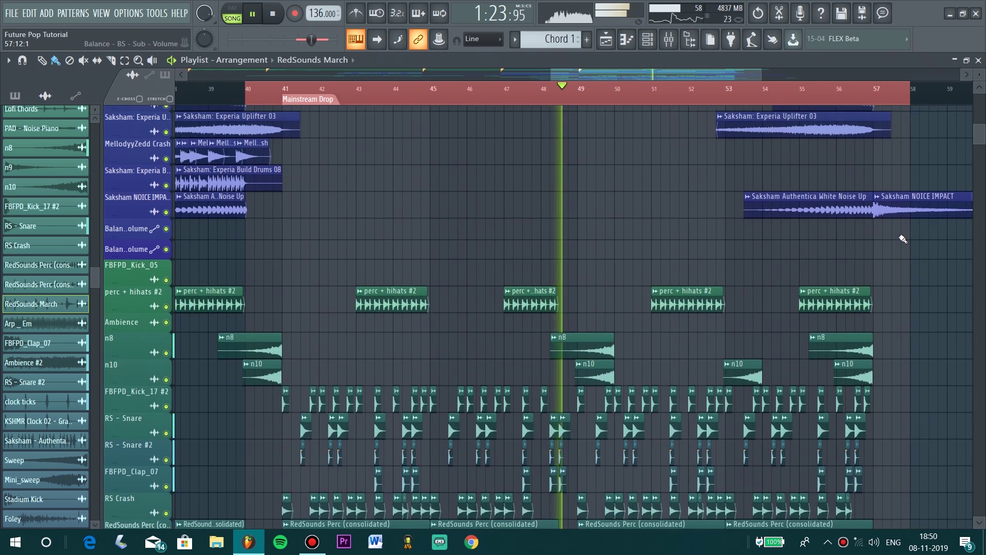
pyautogui.scroll(7, 905, 236)
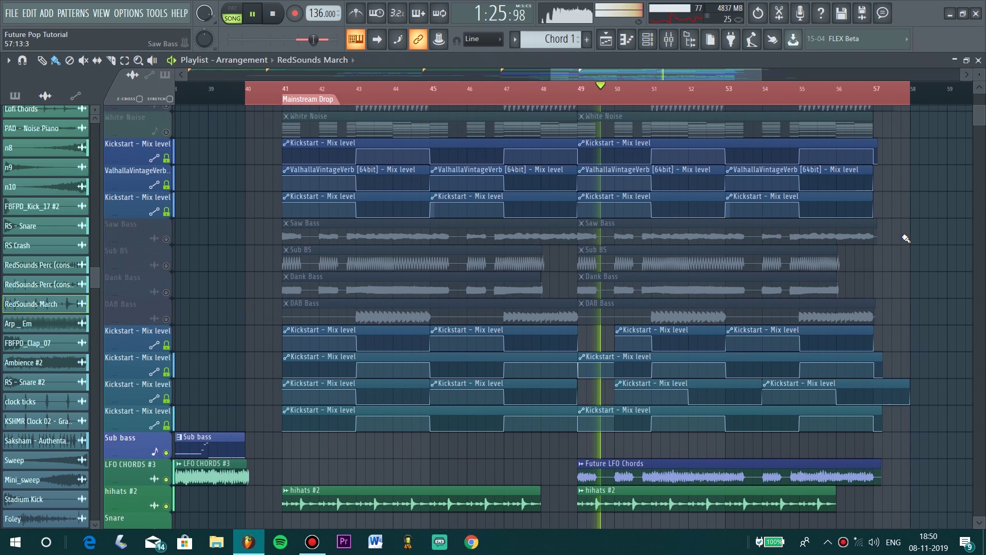
pyautogui.scroll(8, 905, 238)
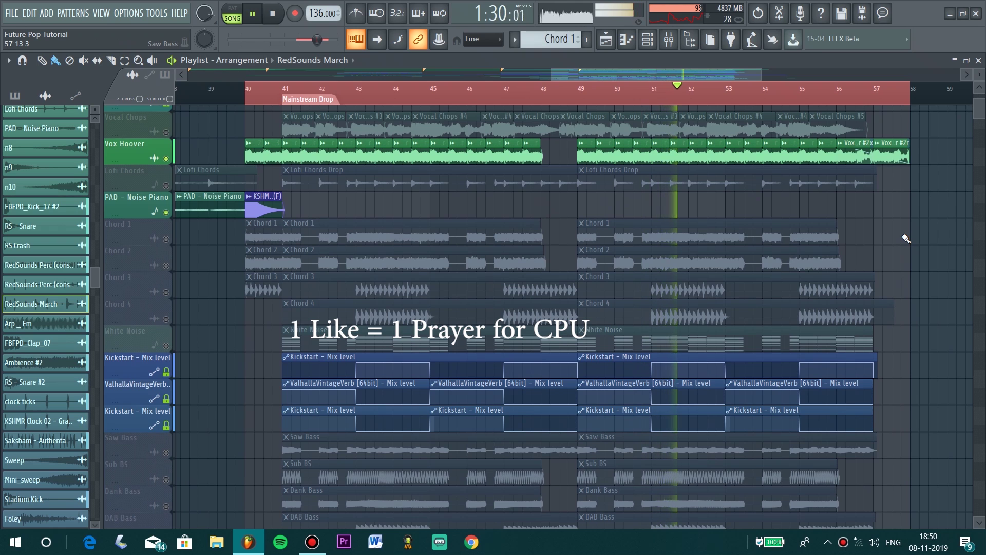
pyautogui.scroll(5, 906, 238)
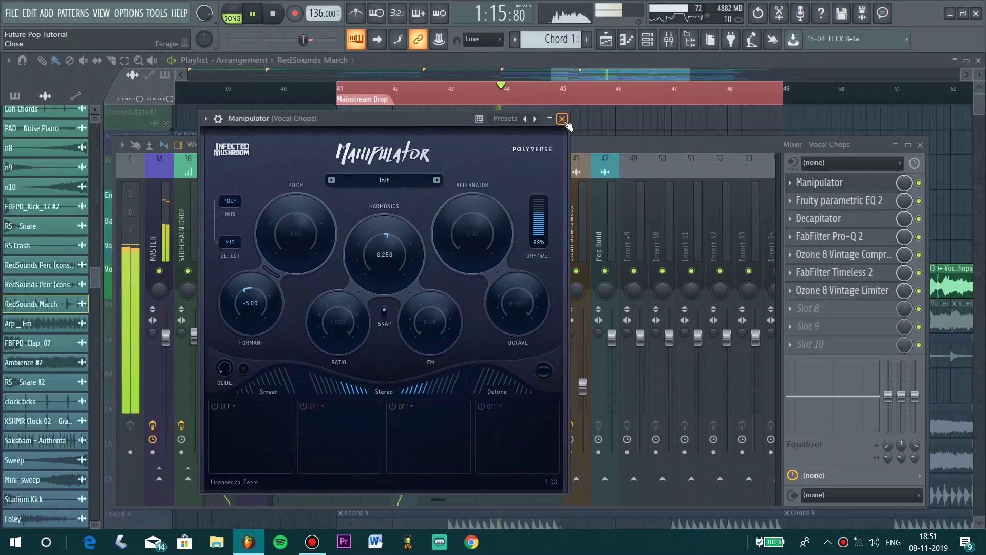
# - Close Manipulator and review the Fruity parametric EQ 2 and Decapitator settings on the Vocal Chops mixer track
pyautogui.press('Escape')
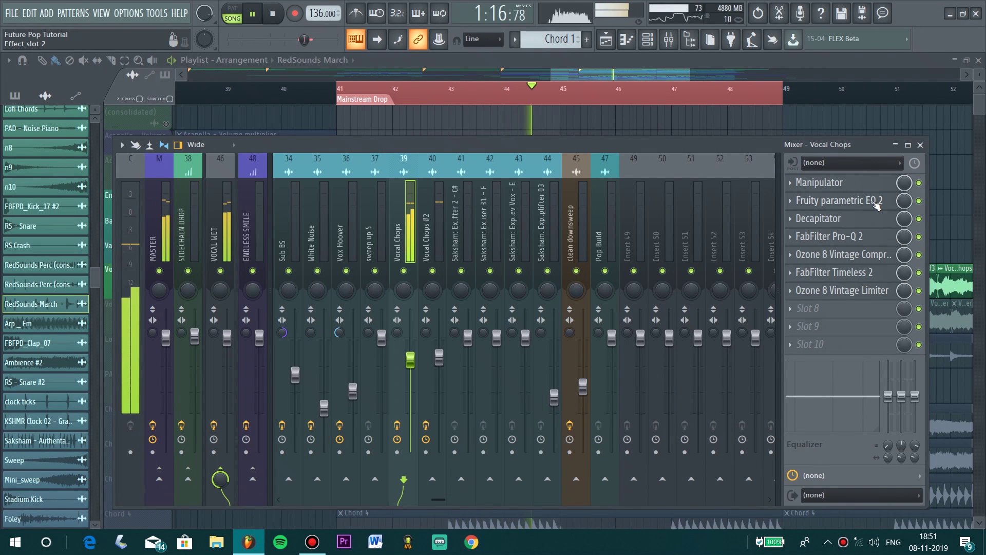
pyautogui.click(876, 202)
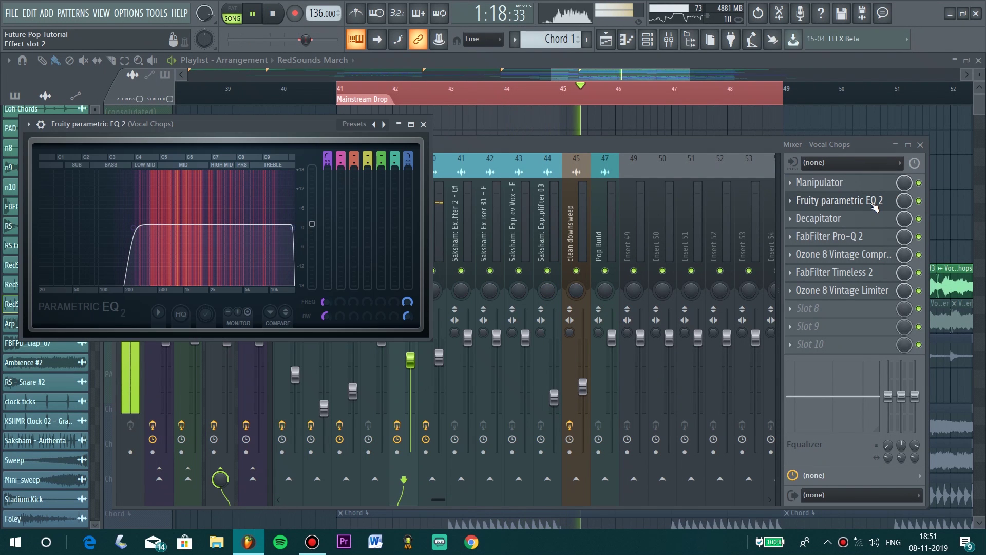
pyautogui.click(876, 201)
pyautogui.click(870, 220)
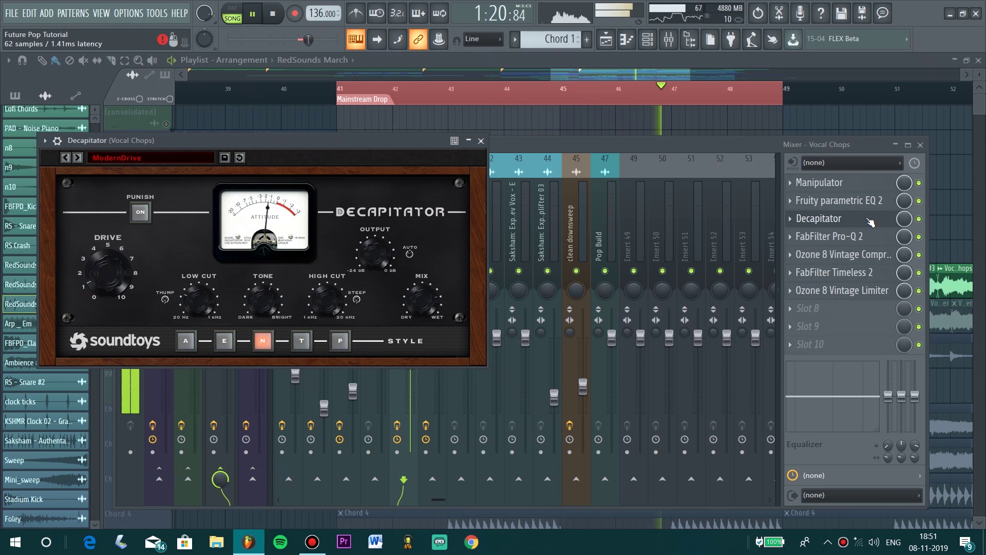
pyautogui.click(871, 221)
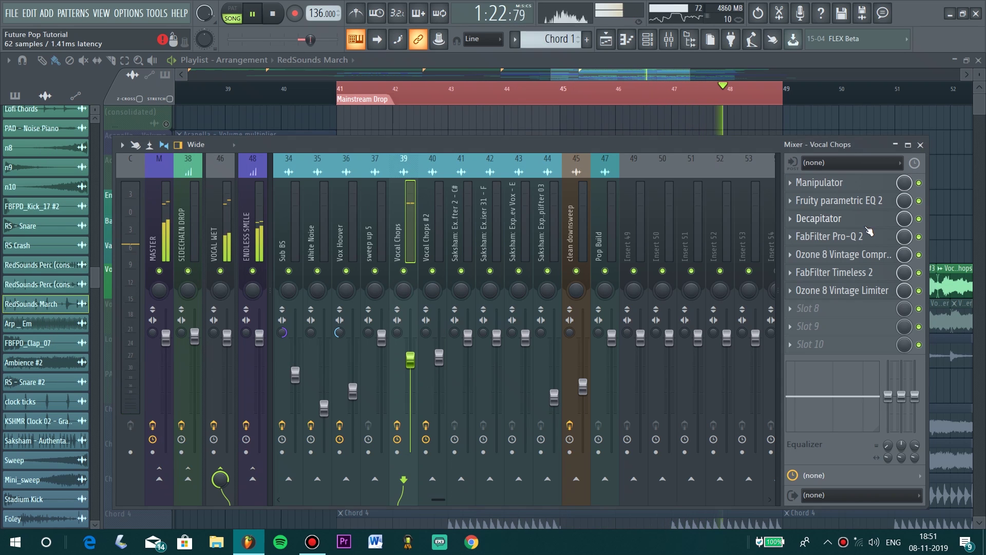
# - Review the FabFilter Pro-Q 2 curve and the Ozone 8 Vintage Compressor settings on Vocal Chops
pyautogui.click(867, 242)
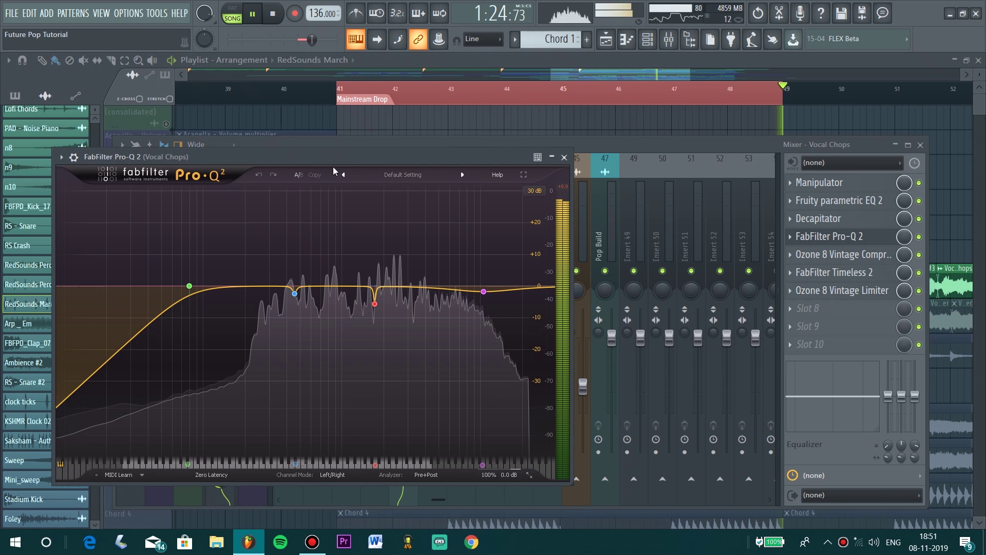
pyautogui.moveTo(333, 166); pyautogui.dragTo(414, 165)
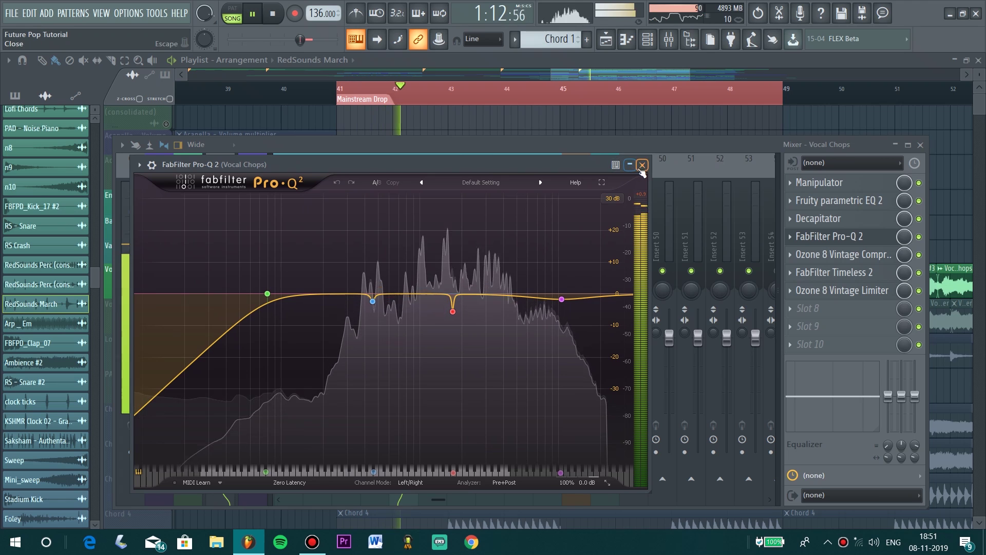
pyautogui.click(866, 236)
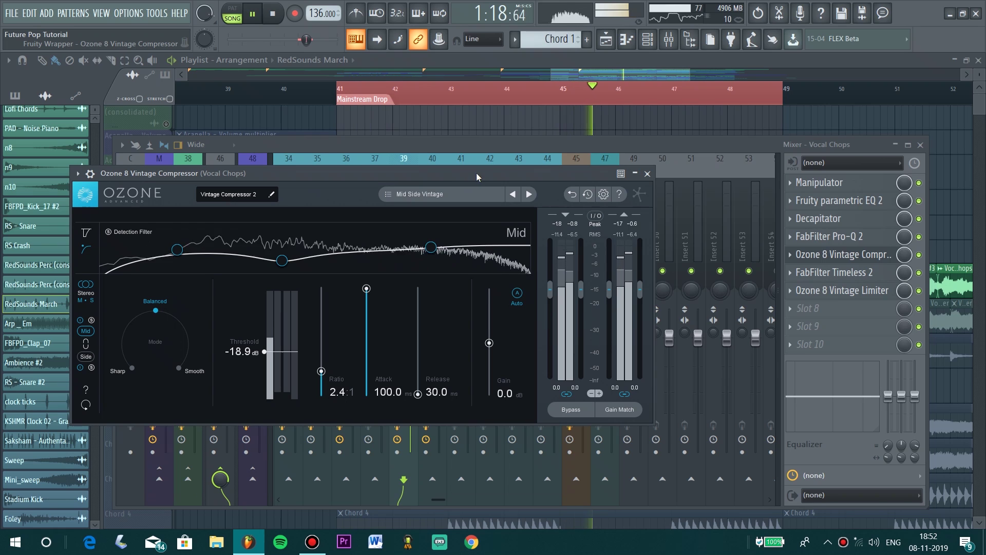
pyautogui.moveTo(477, 172); pyautogui.dragTo(552, 173)
pyautogui.click(722, 174)
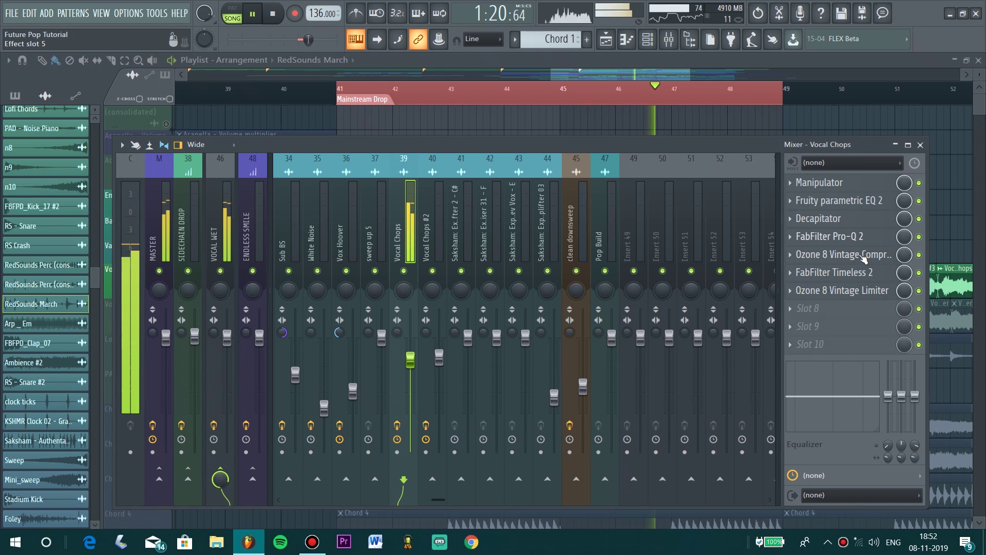
# - Review the FabFilter Timeless 2 delay and the Ozone 8 Vintage Limiter settings on Vocal Chops
pyautogui.click(841, 272)
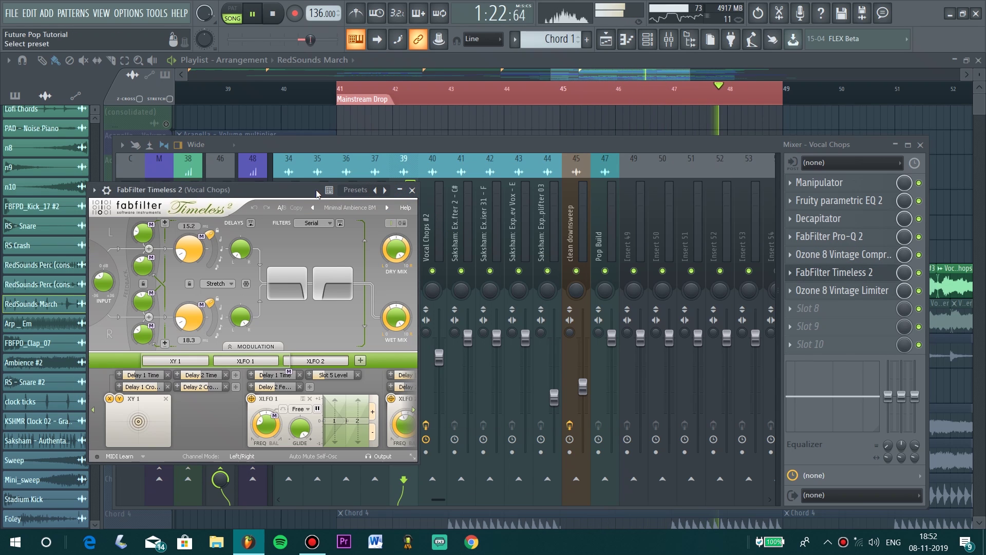
pyautogui.moveTo(154, 188); pyautogui.dragTo(488, 188)
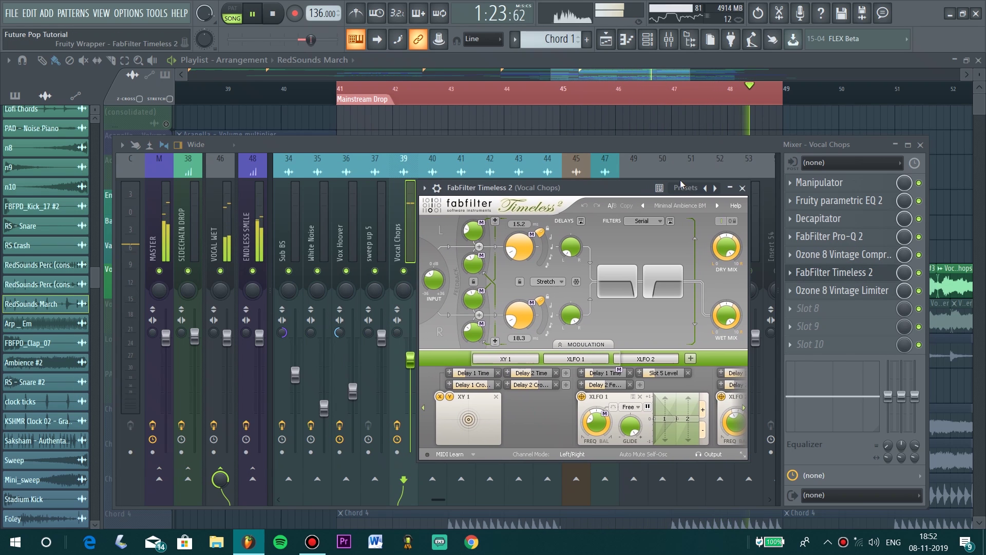
pyautogui.click(743, 188)
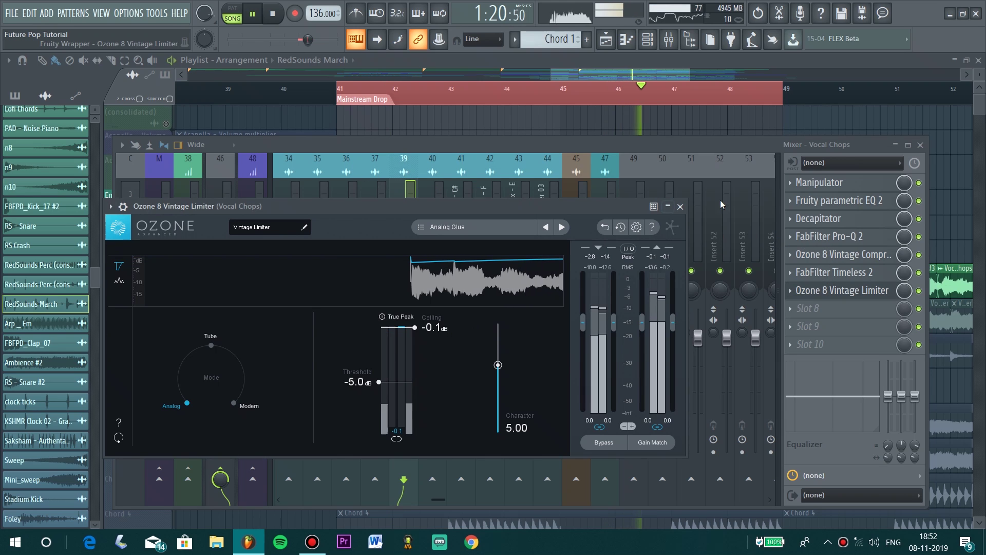
pyautogui.click(680, 206)
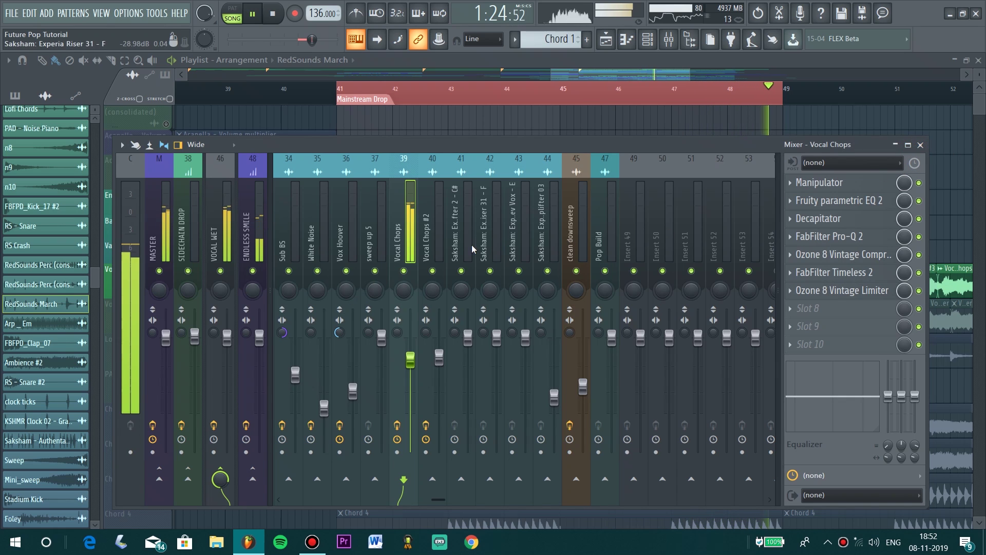
# - Inspect the effect chains of the Vocal Chops #2 and VOCAL WET mixer tracks, and close the mixer
pyautogui.click(430, 245)
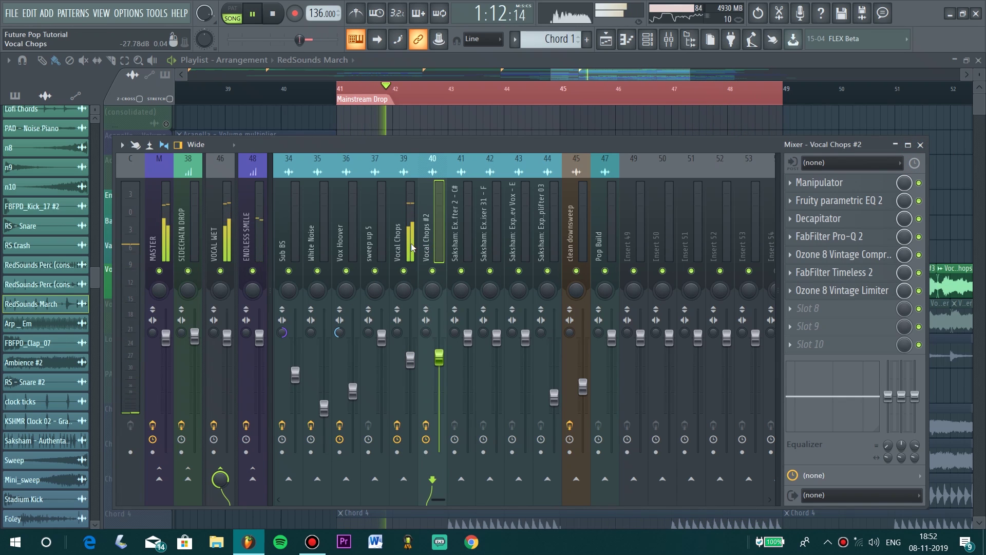
pyautogui.click(221, 239)
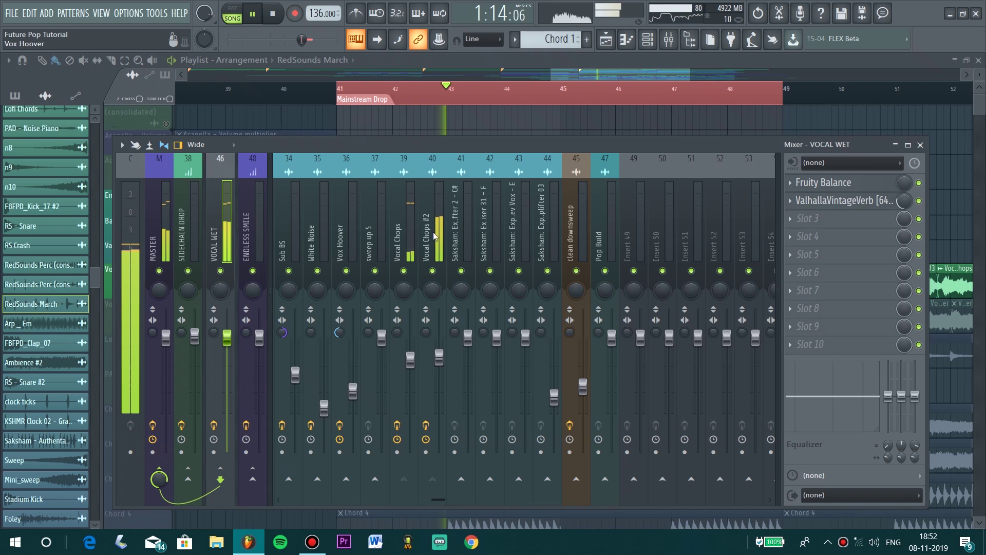
pyautogui.click(462, 241)
pyautogui.click(435, 241)
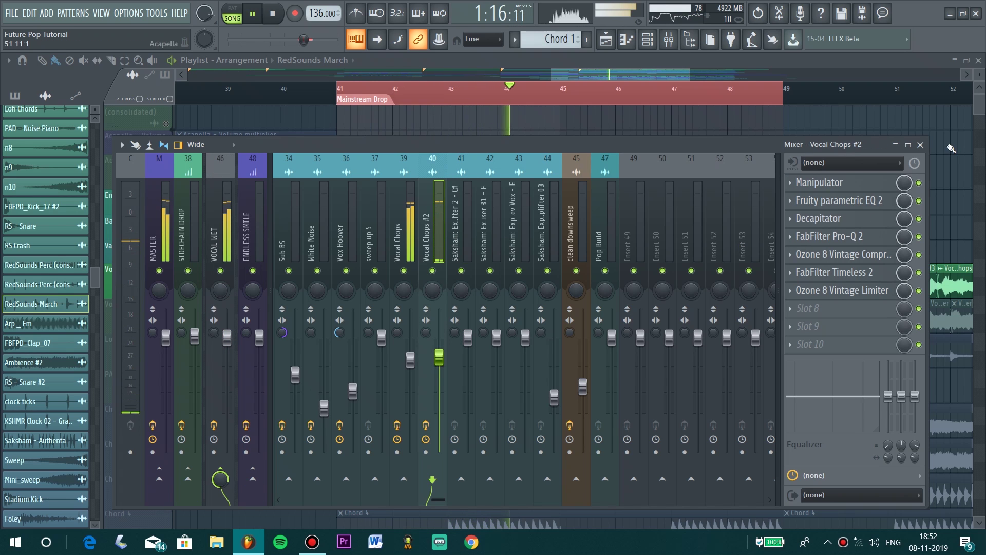
pyautogui.doubleClick(880, 148)
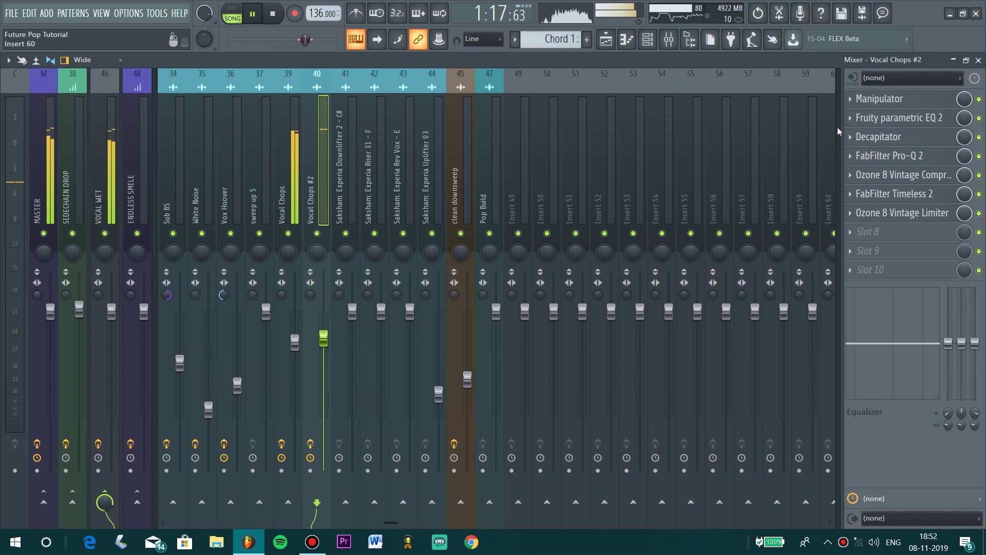
pyautogui.click(967, 62)
pyautogui.click(920, 145)
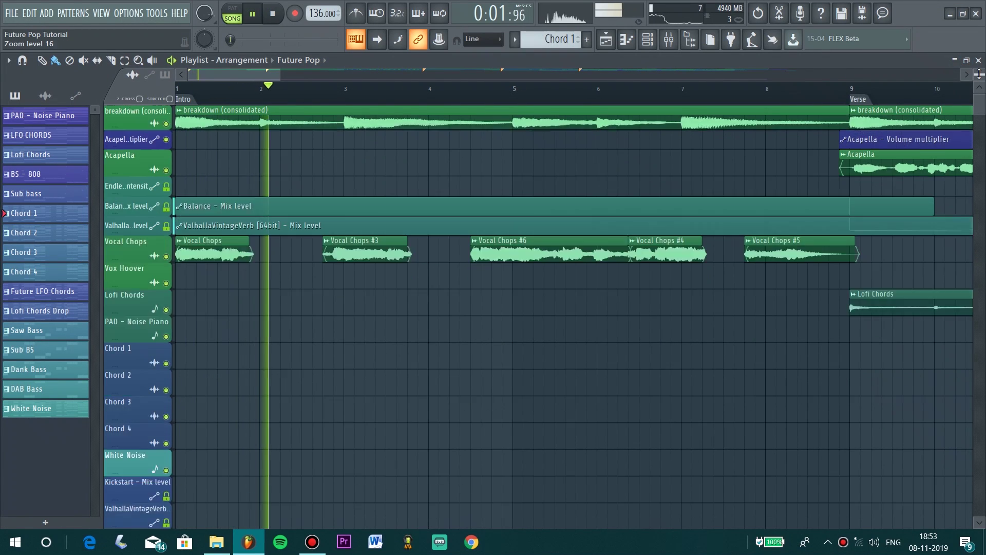
# - Fit the arrangement's full length, from the Intro to the Mainstream Drop, in the playlist view with readable track heights
pyautogui.scroll(-3, 539, 316)
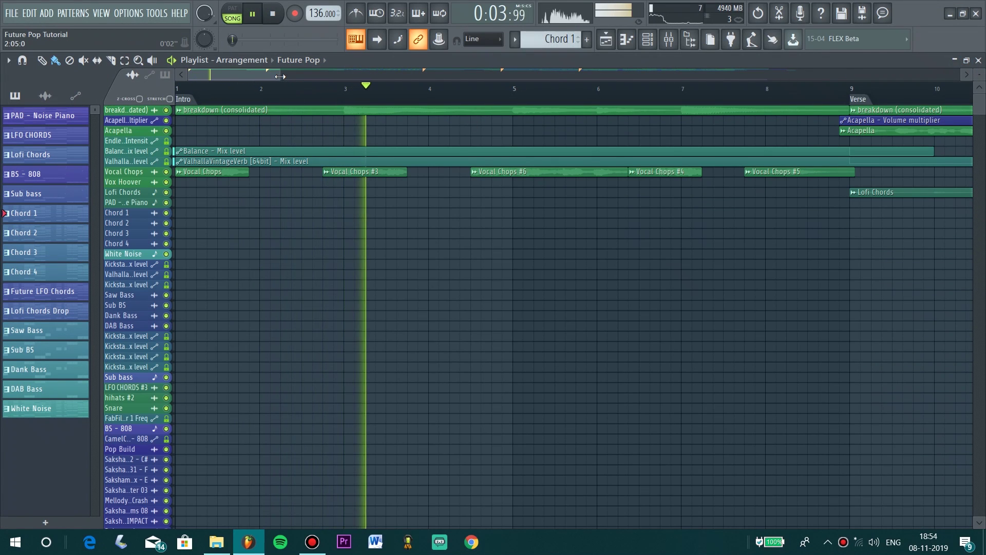
pyautogui.moveTo(280, 76); pyautogui.dragTo(781, 77)
pyautogui.moveTo(979, 105); pyautogui.dragTo(948, 35)
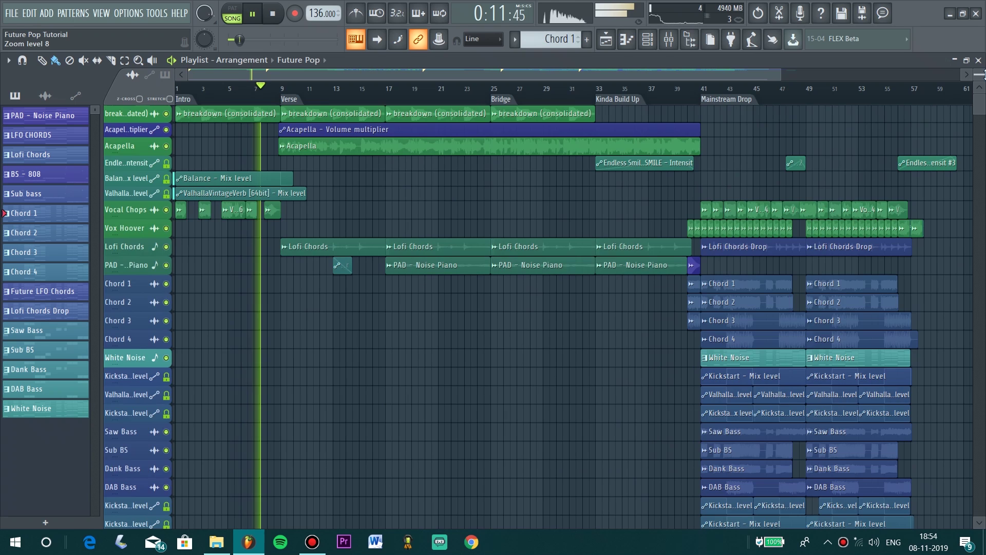
pyautogui.moveTo(979, 92); pyautogui.dragTo(978, 74)
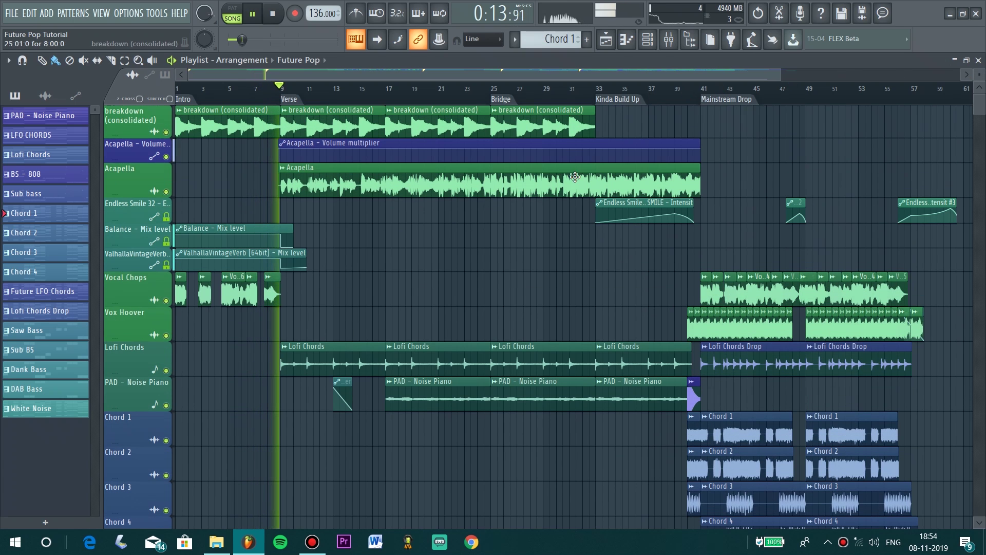
# - Look over the arrangement's upper tracks during playback, from the breakdown, Acapella and Vocal Chops to the chords and basses
pyautogui.scroll(-3, 597, 228)
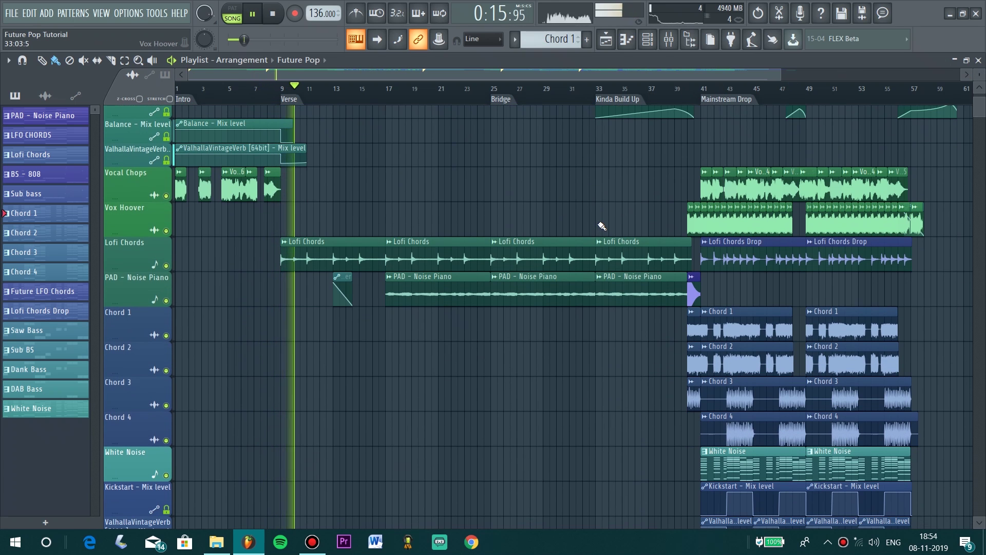
pyautogui.scroll(-2, 602, 226)
pyautogui.scroll(-2, 602, 226)
pyautogui.scroll(1, 602, 225)
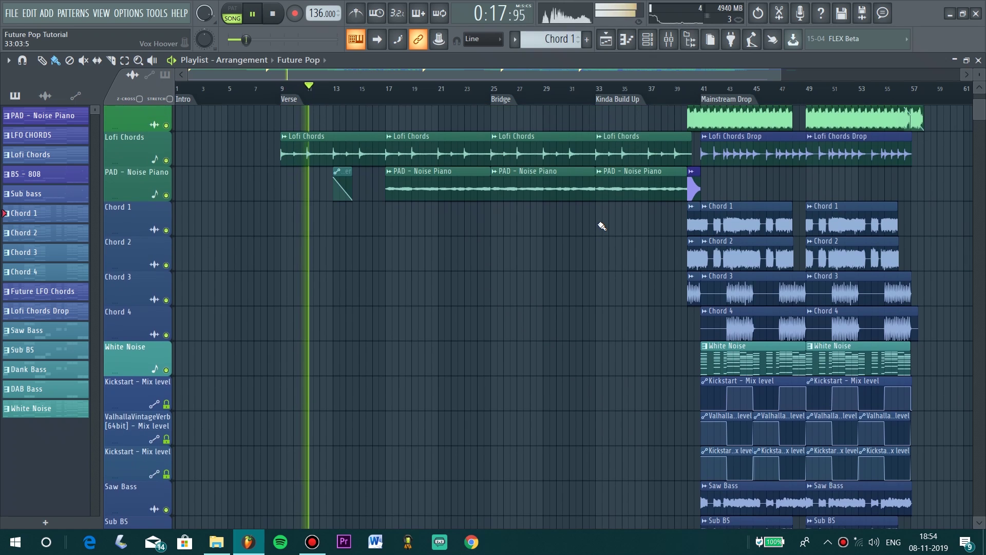
pyautogui.scroll(-1, 979, 73)
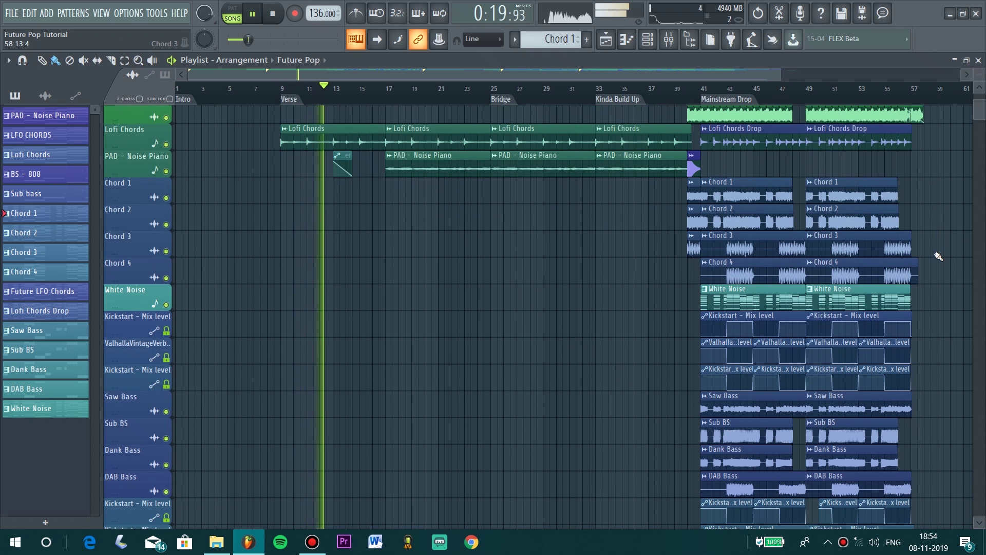
pyautogui.scroll(6, 938, 256)
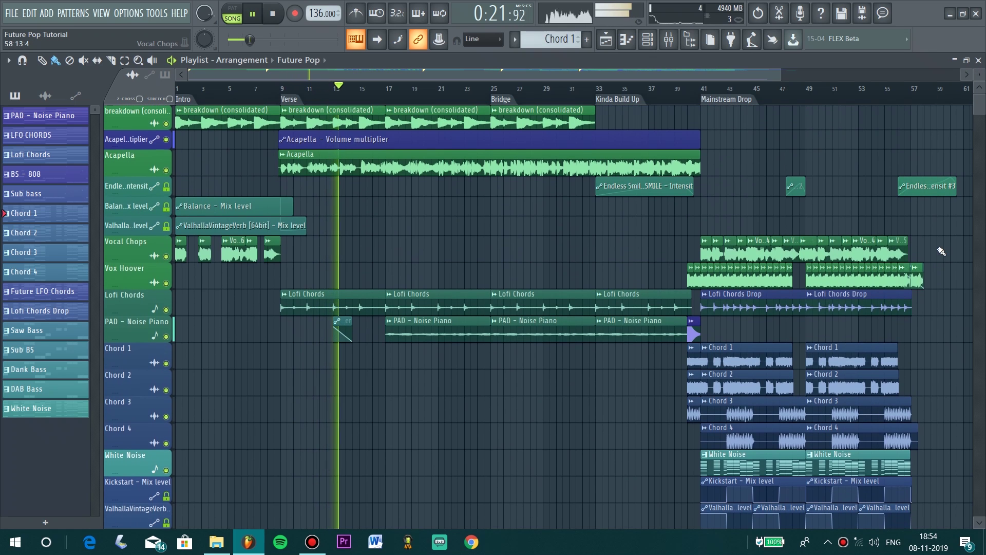
pyautogui.scroll(1, 980, 75)
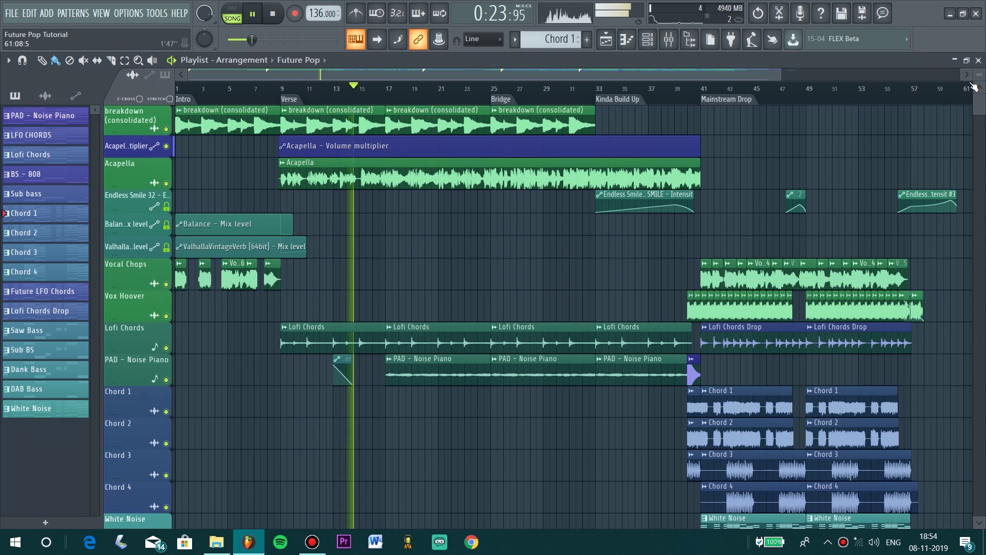
pyautogui.scroll(1, 979, 74)
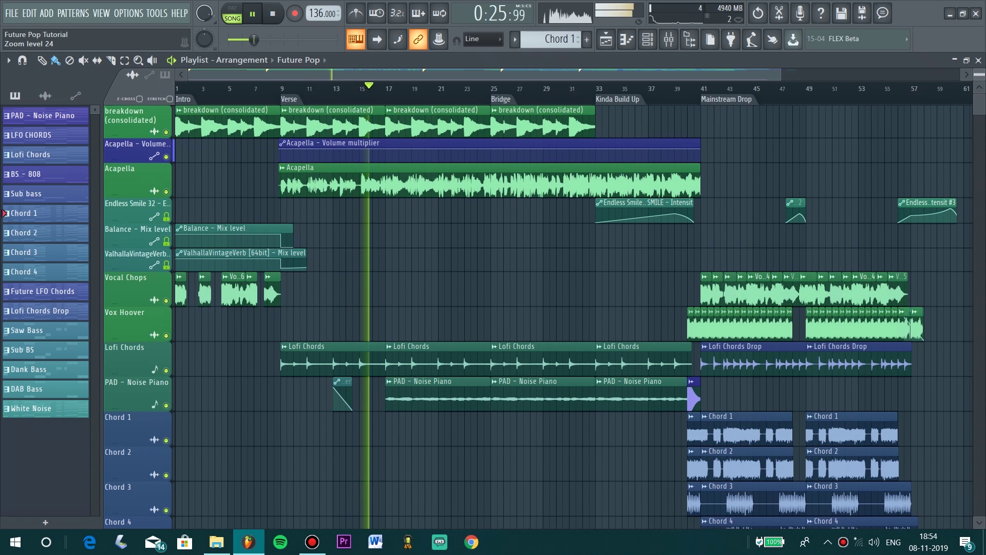
# - Look down through the full arrangement during playback, past the chords, BS - 808, build-up effects and drums to the drop's percussion and sweeps
pyautogui.scroll(-10, 904, 250)
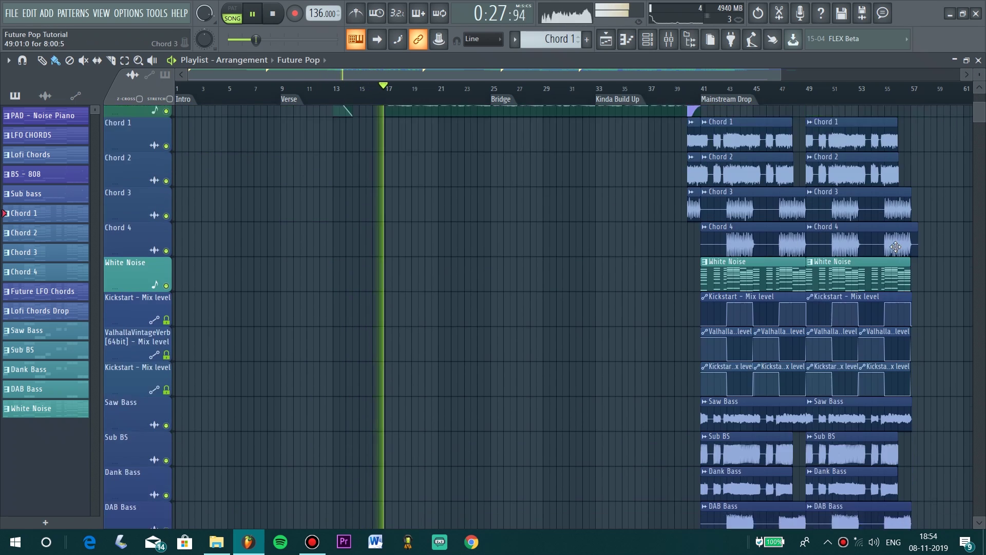
pyautogui.scroll(-10, 895, 245)
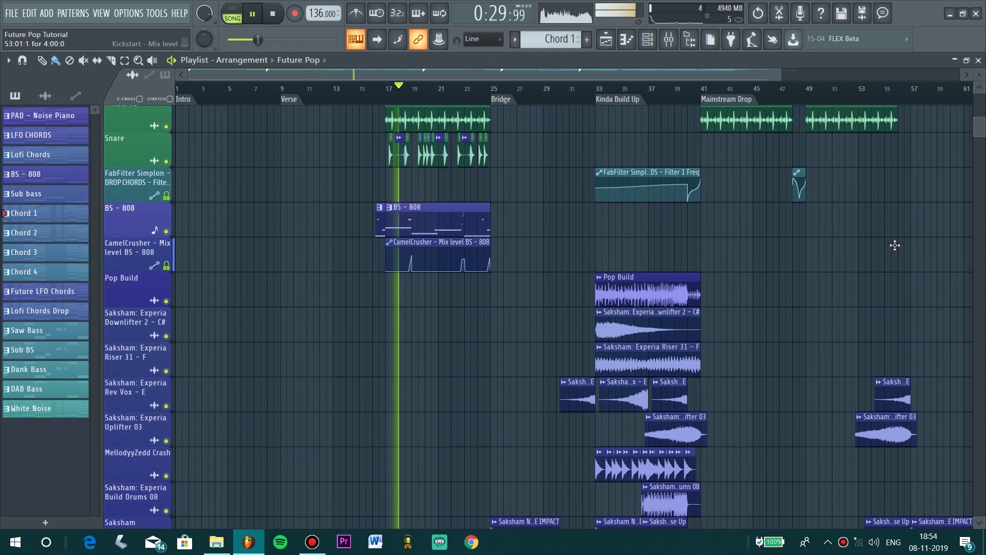
pyautogui.scroll(-8, 895, 245)
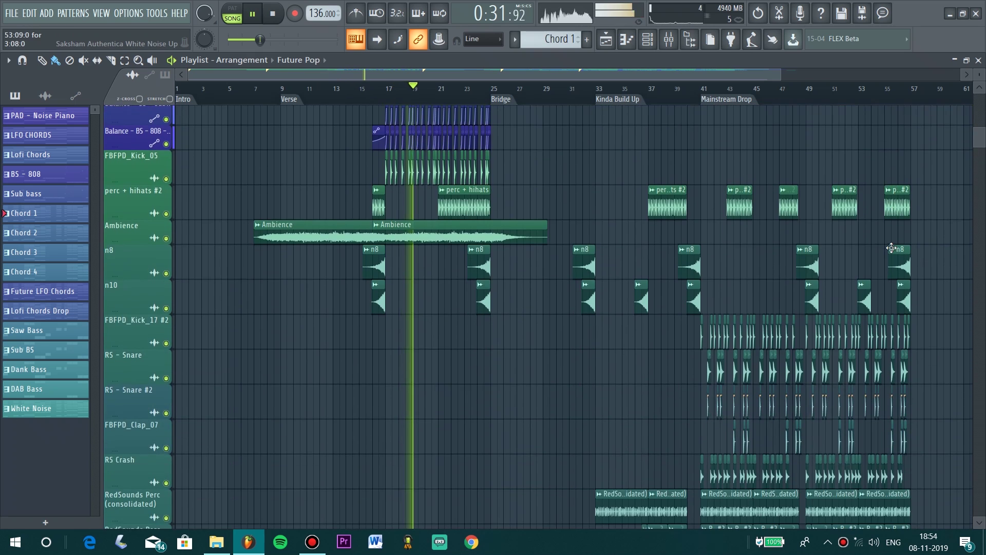
pyautogui.scroll(2, 892, 248)
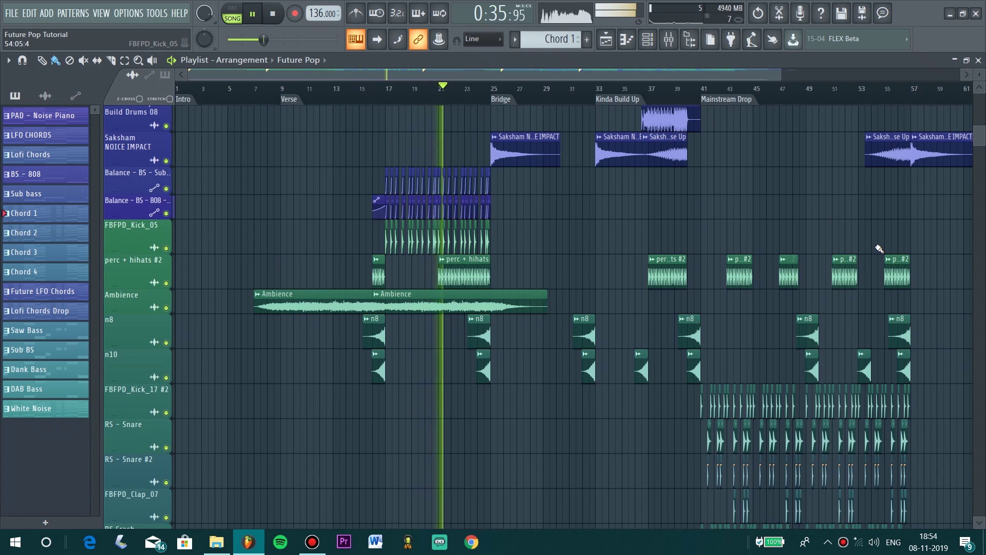
pyautogui.scroll(-12, 868, 250)
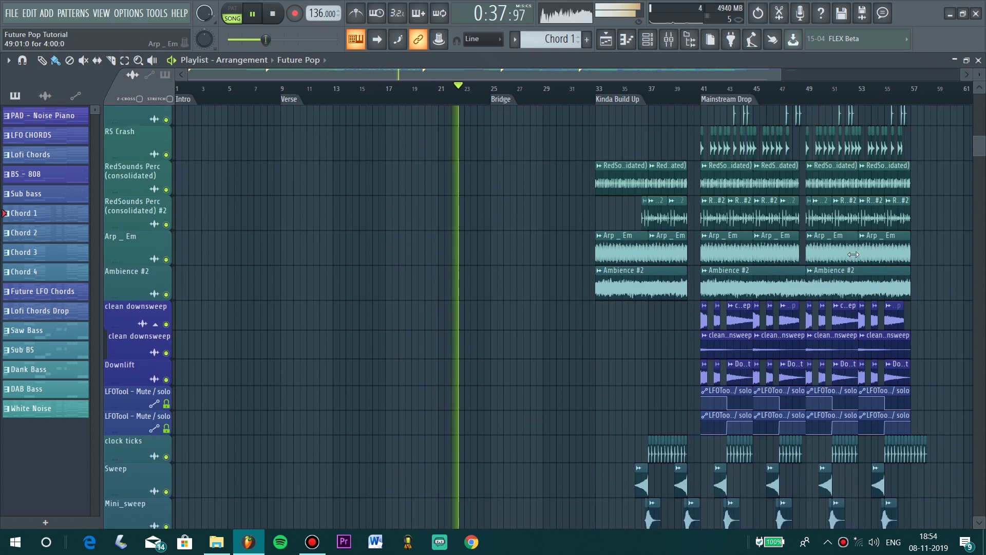
# - Look over the arrangement's lowest tracks during playback, from the sweeps and fills to RedSounds March, and return to the breakdown track
pyautogui.scroll(-14, 853, 254)
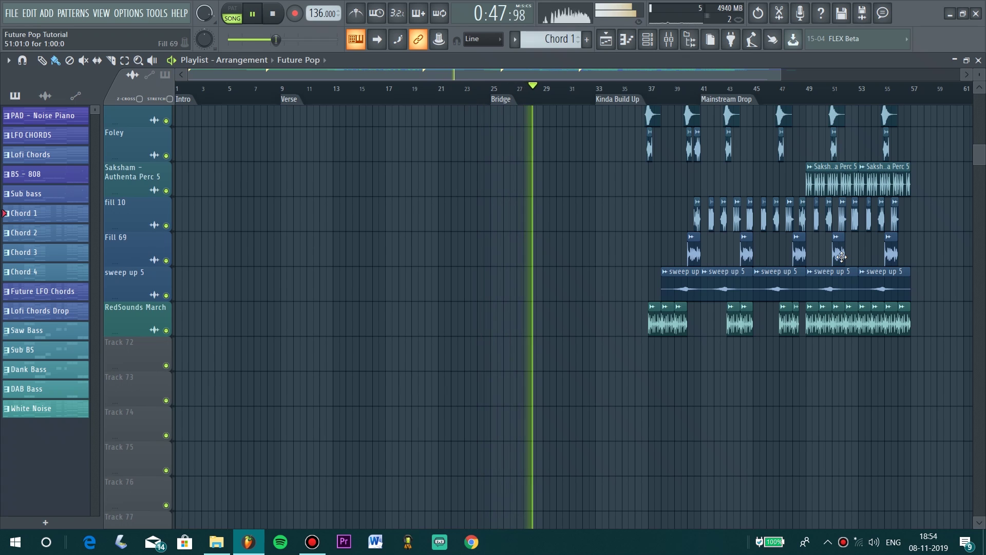
pyautogui.scroll(8, 841, 257)
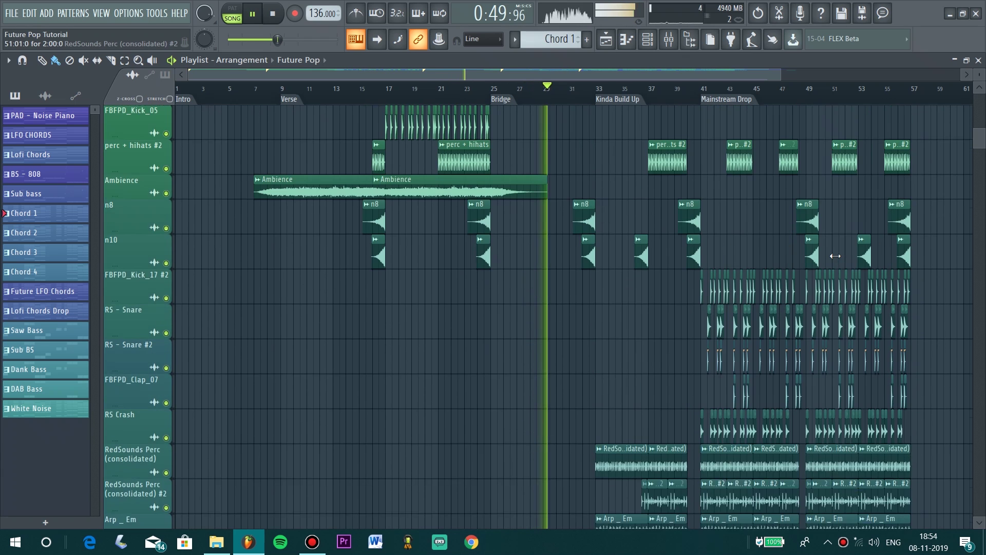
pyautogui.scroll(10, 835, 256)
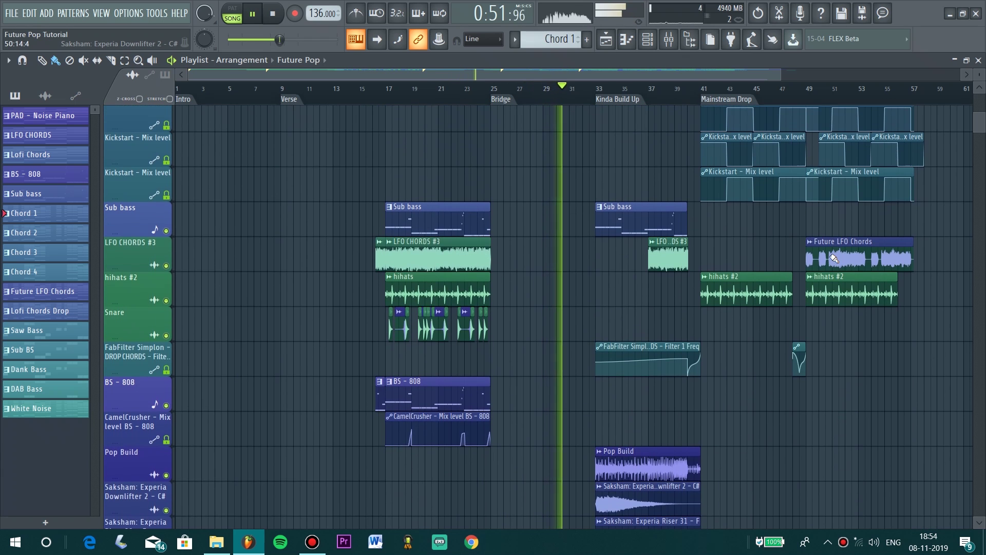
pyautogui.scroll(10, 833, 259)
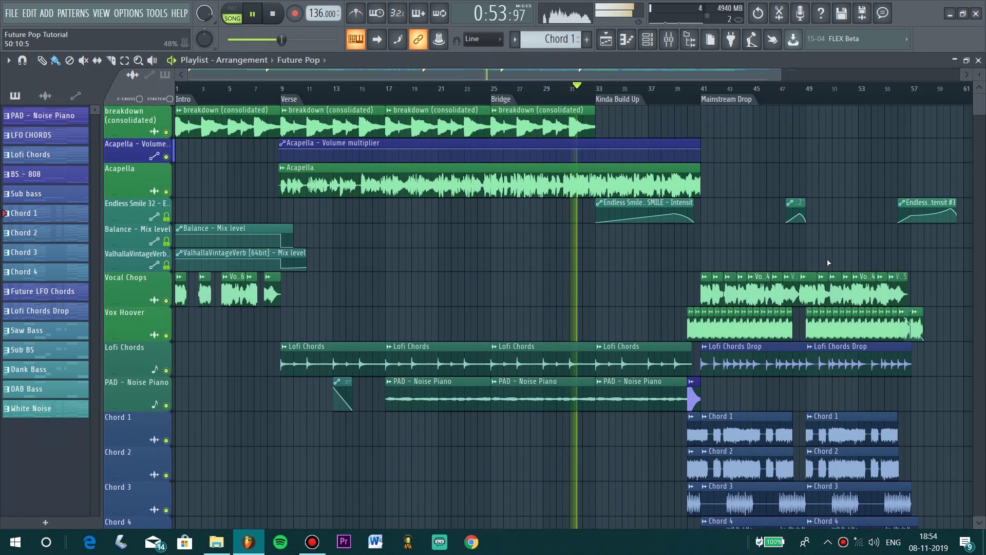
# - Frame the Mainstream Drop section in the playlist, from bar 40 to 58, with more compact but readable track heights
pyautogui.scroll(-4, 831, 259)
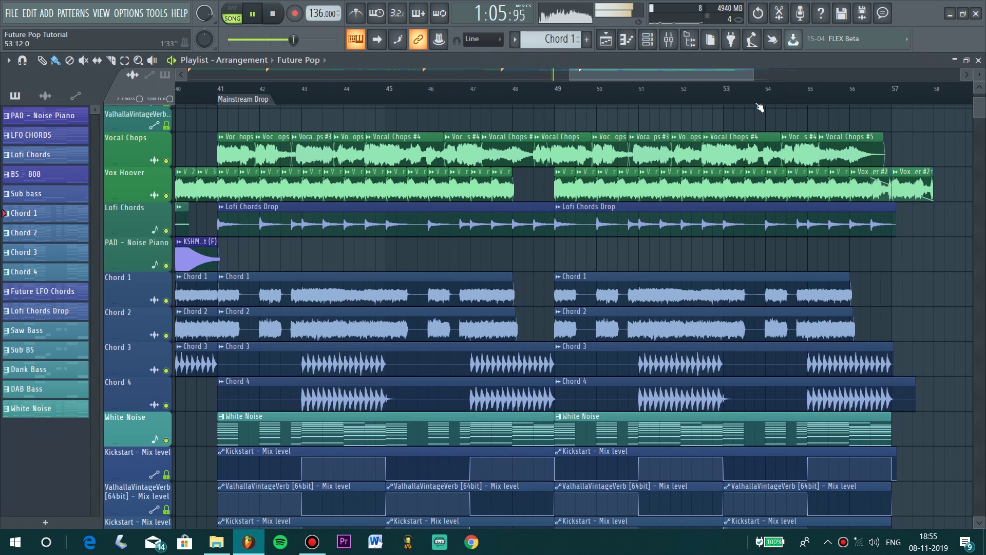
pyautogui.scroll(-5, 975, 73)
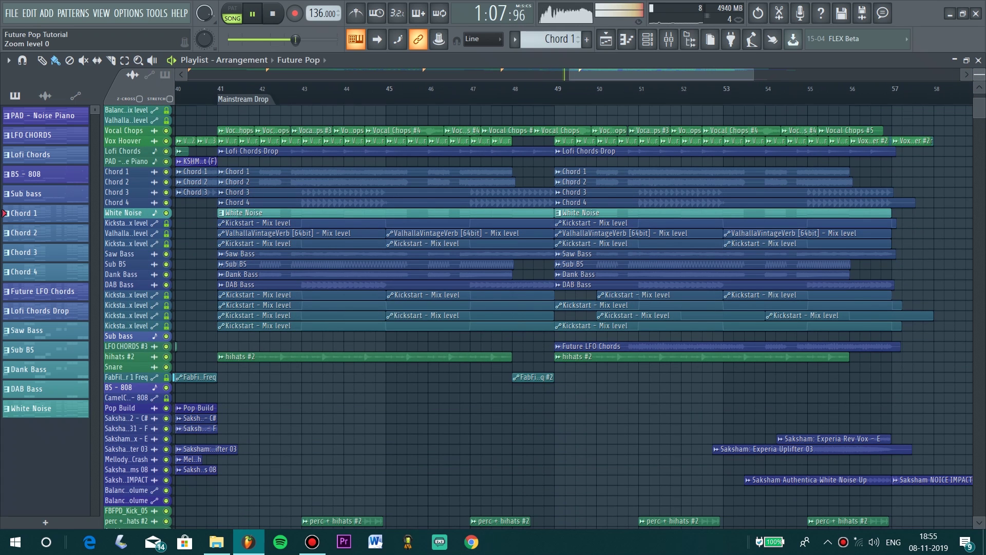
pyautogui.scroll(5, 975, 73)
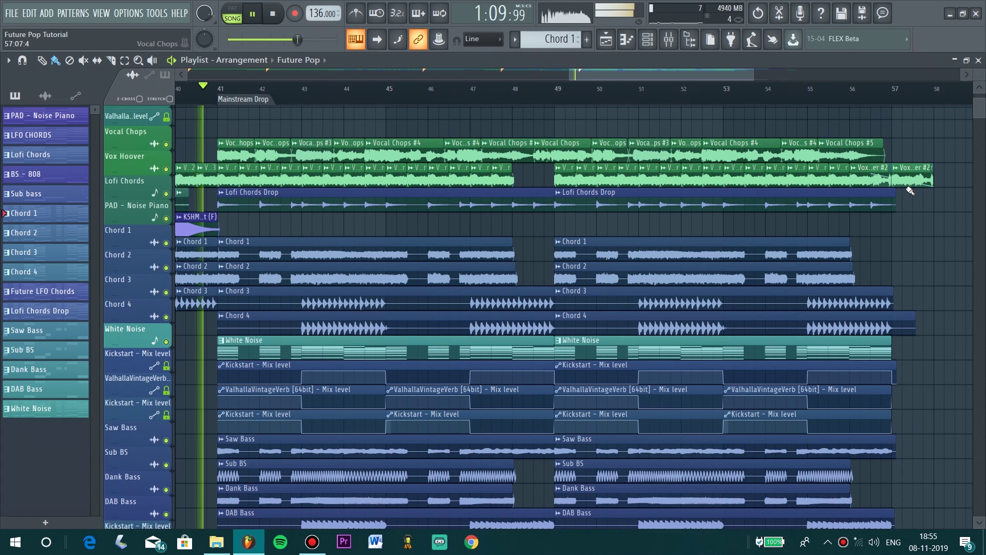
pyautogui.scroll(4, 886, 227)
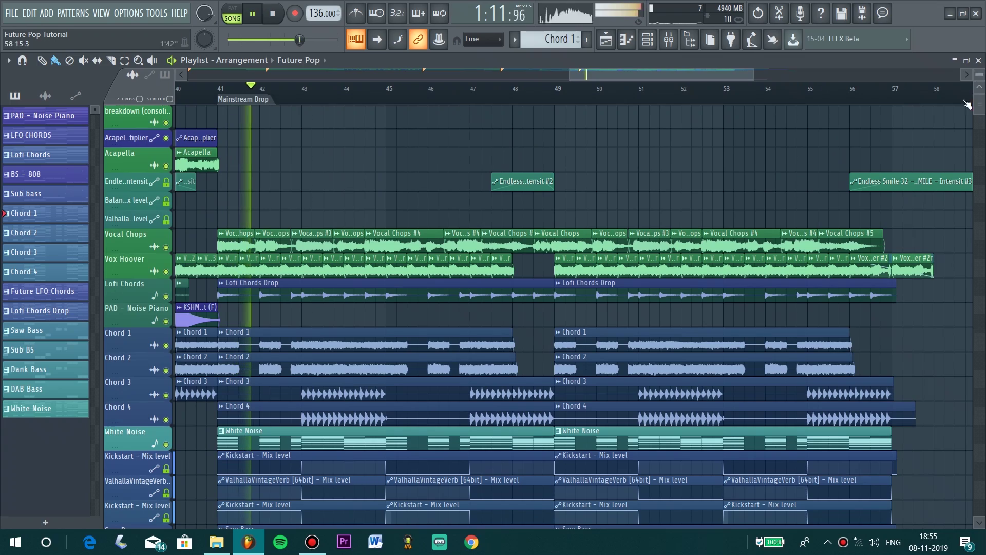
# - Look through the Mainstream Drop's layers while it plays, from the vocals, chords and basses to the percussion and fills, and stop playback
pyautogui.scroll(-15, 872, 198)
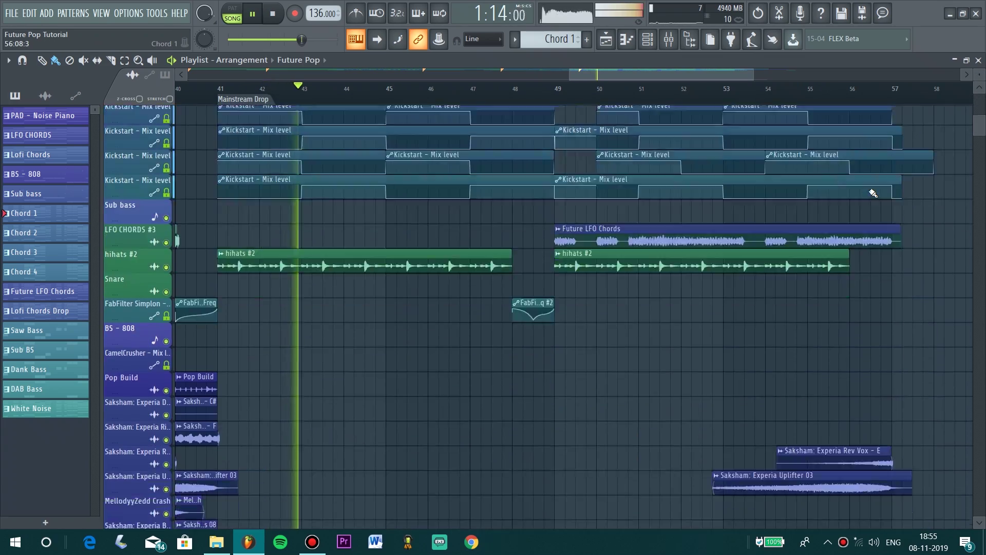
pyautogui.scroll(-10, 872, 193)
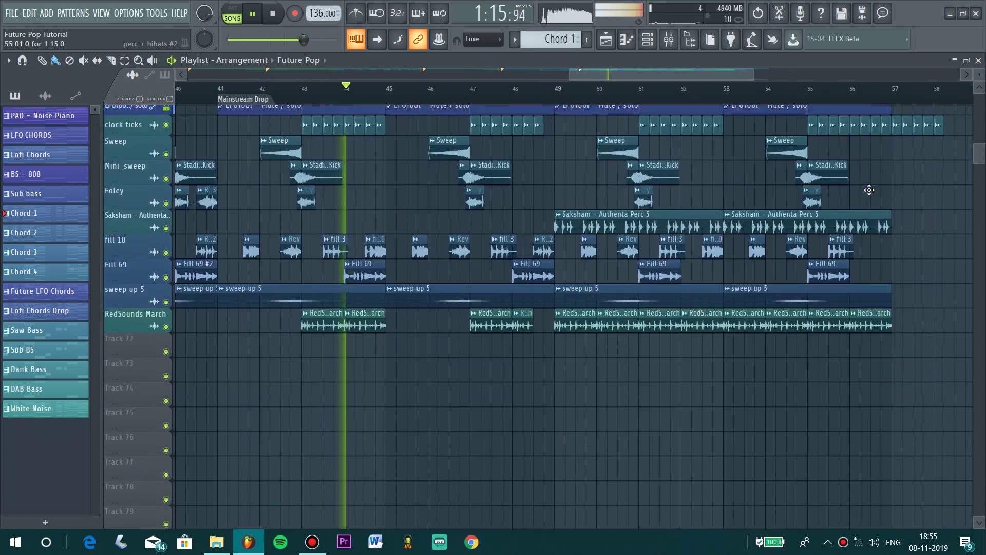
pyautogui.scroll(15, 869, 188)
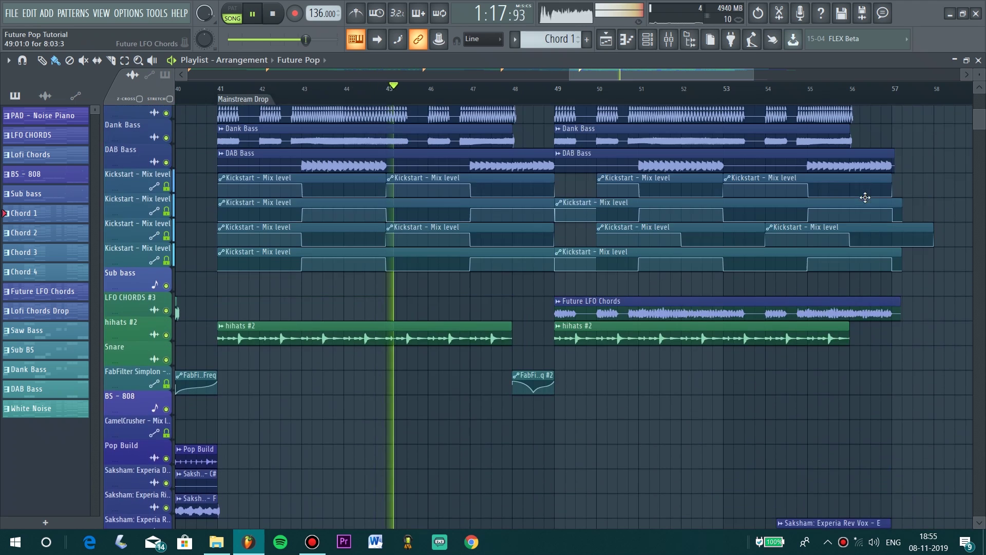
pyautogui.scroll(9, 867, 201)
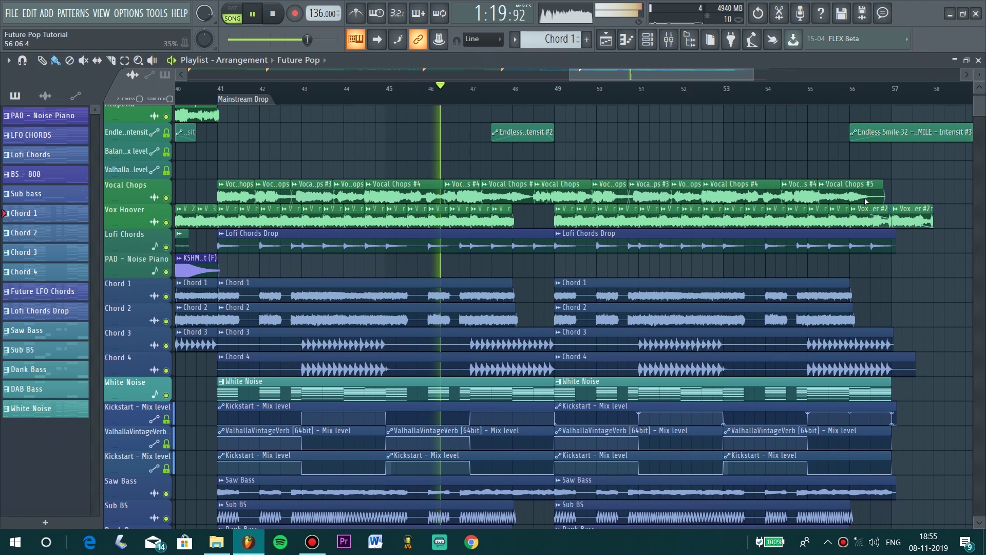
pyautogui.scroll(-5, 867, 201)
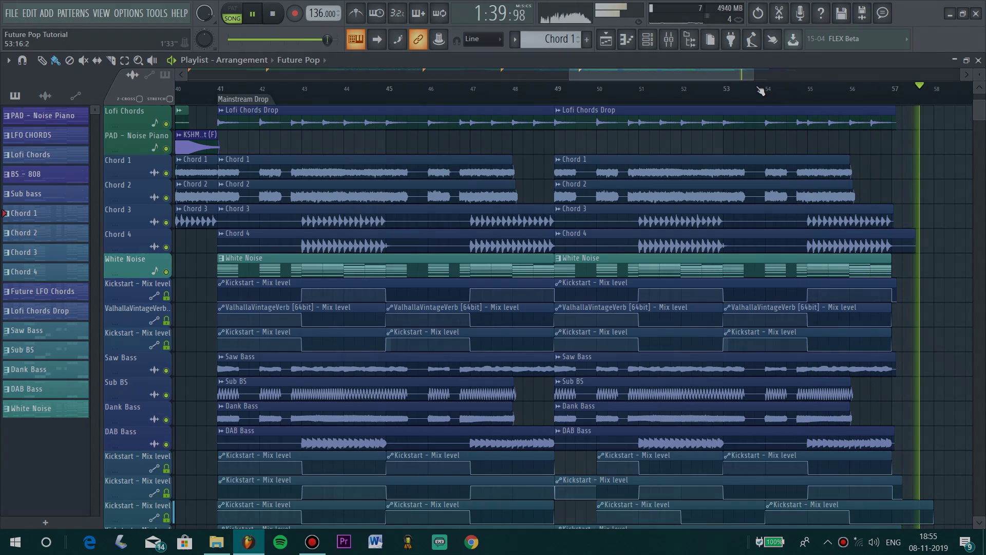
pyautogui.press('space')
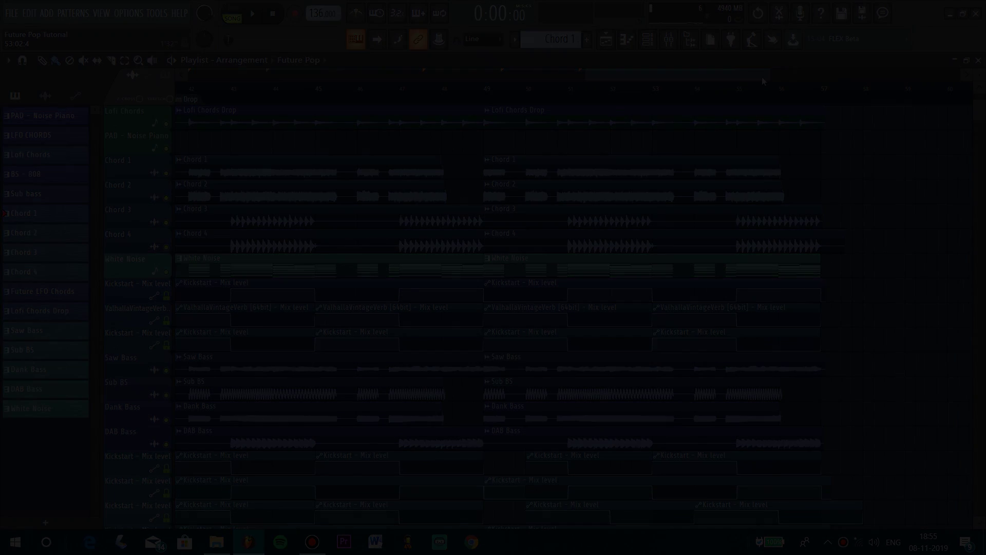